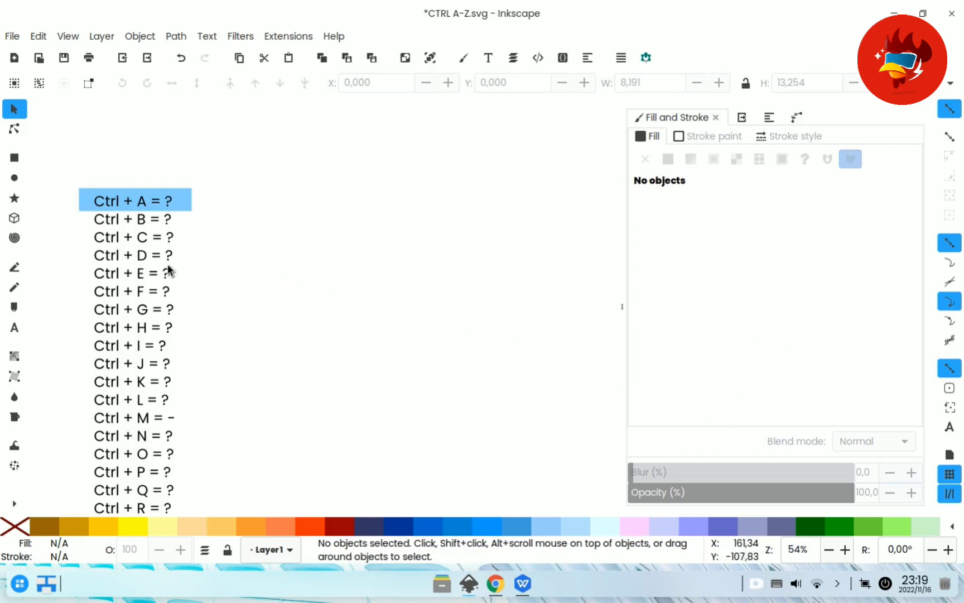
Step: Look over the full Ctrl + A to Ctrl + Z shortcut list and return to its first rows
ctrl+scroll(193, 302, down, 2)
ctrl+scroll(136, 435, down, 1)
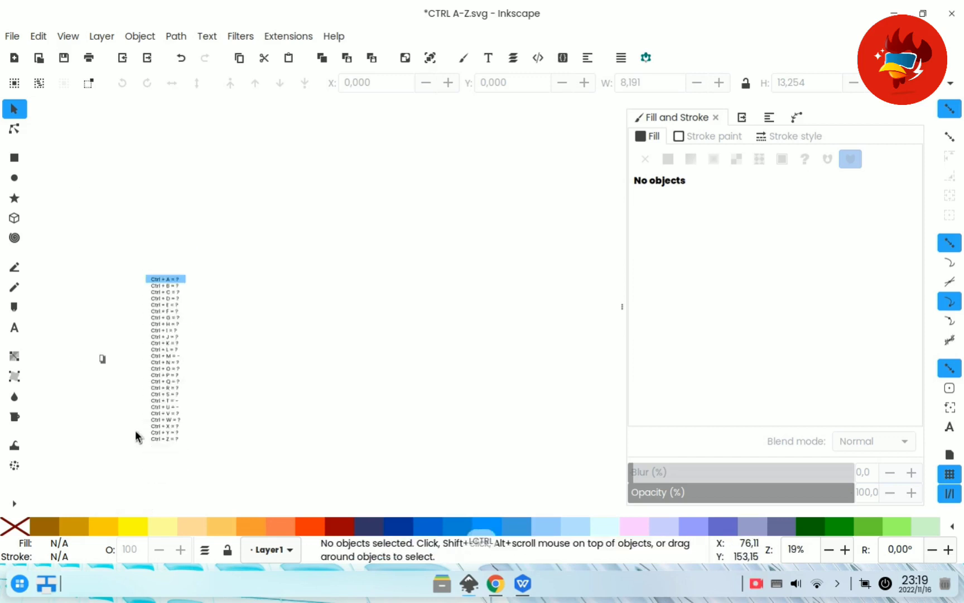
ctrl+scroll(150, 434, up, 1)
ctrl+scroll(162, 427, up, 3)
scroll(226, 363, up, 2)
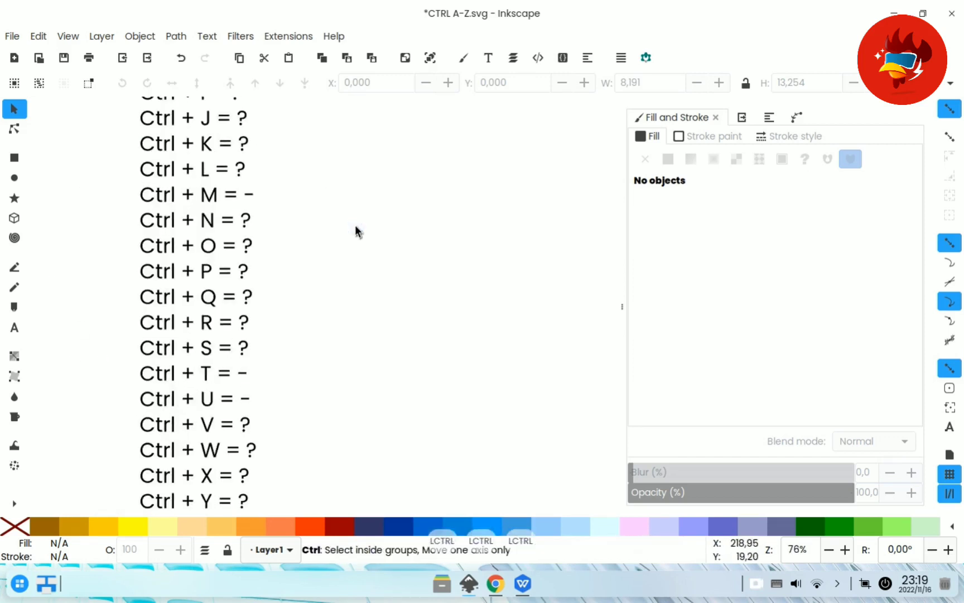
ctrl+scroll(355, 229, down, 2)
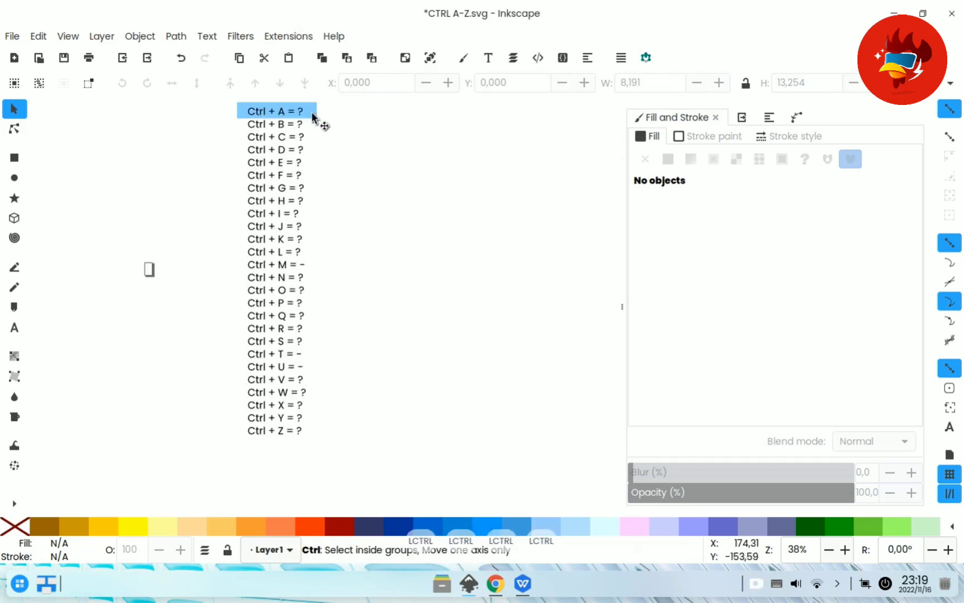
ctrl+scroll(323, 123, up, 3)
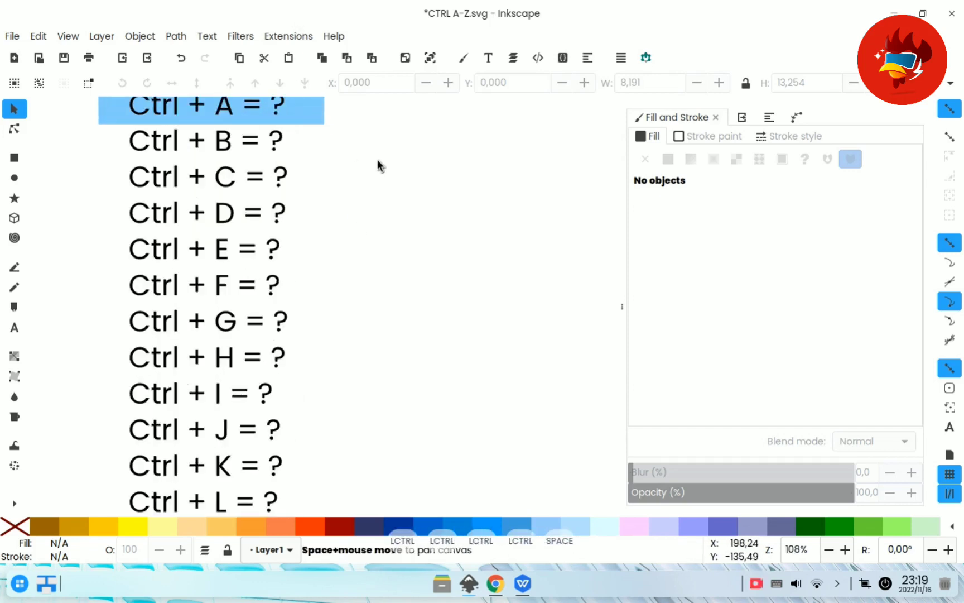
drag(378, 159, 336, 202)
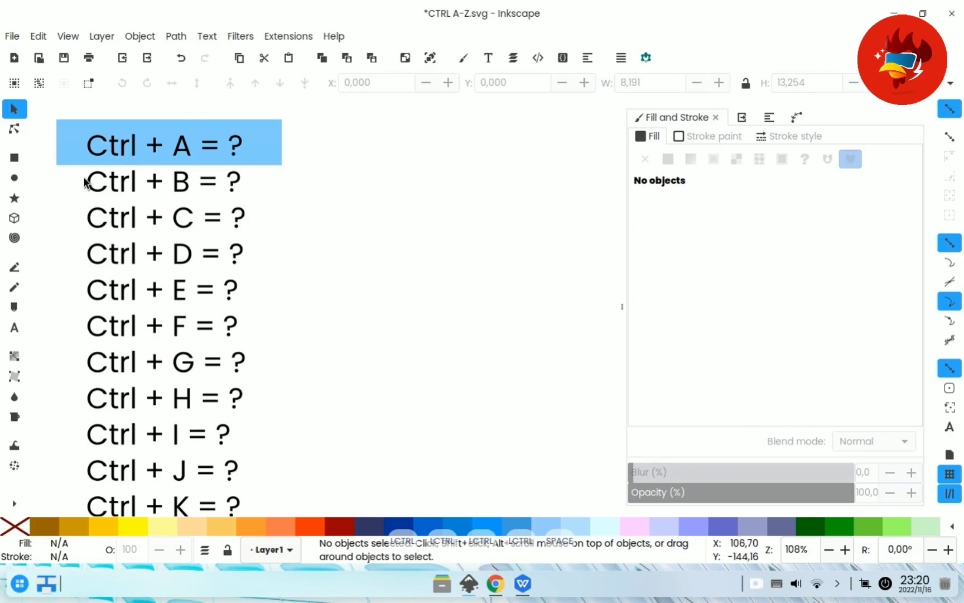
Step: Draw light blue rectangles of about 41.6 × 25.7 mm and 35.3 × 21.8 mm beside the list, plus a 13.6 mm square filled dark blue
click(15, 158)
drag(345, 220, 493, 370)
drag(345, 368, 382, 404)
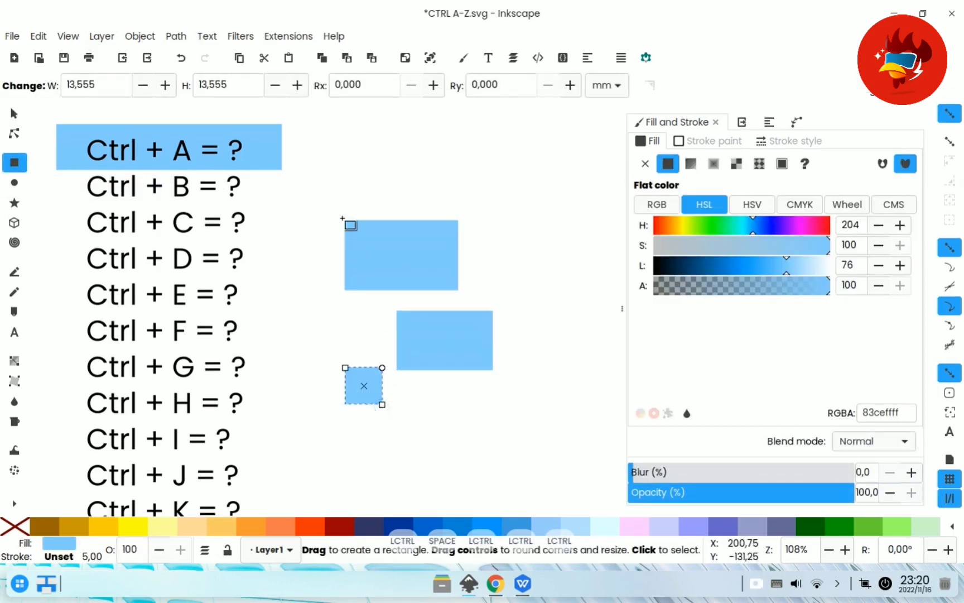
click(452, 528)
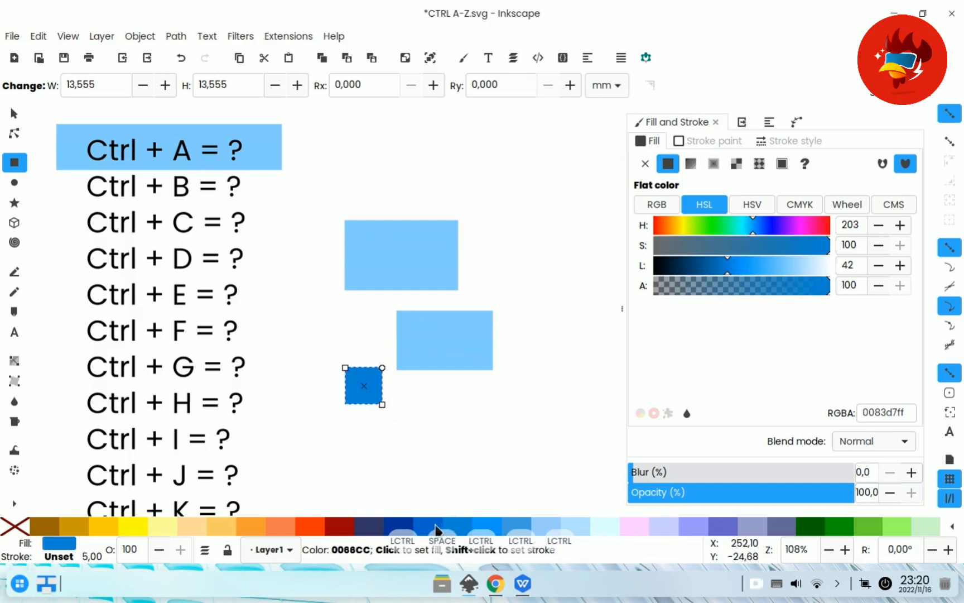
click(11, 112)
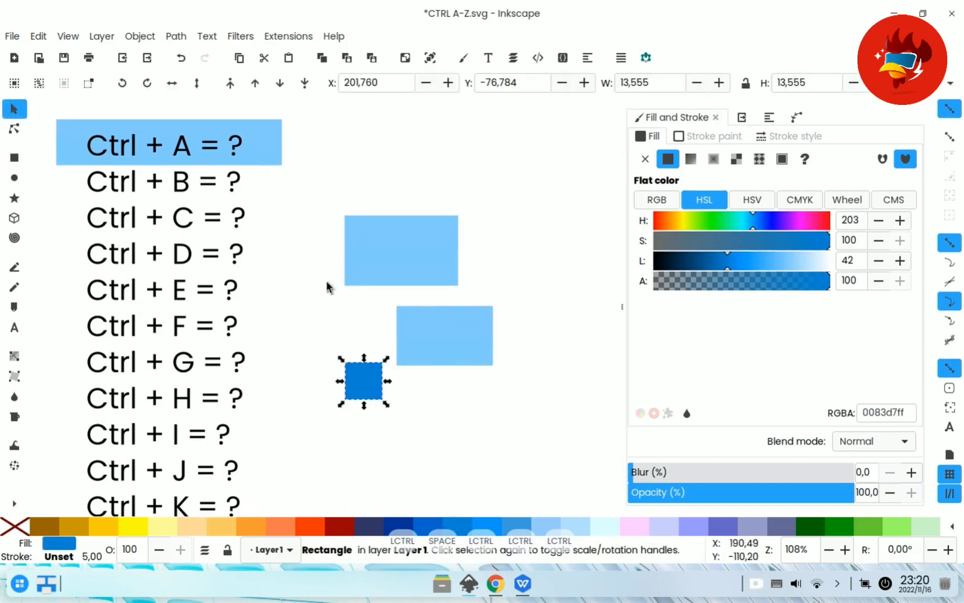
Step: Move the larger light blue rectangle slightly up and left, and the smaller one slightly up
click(435, 349)
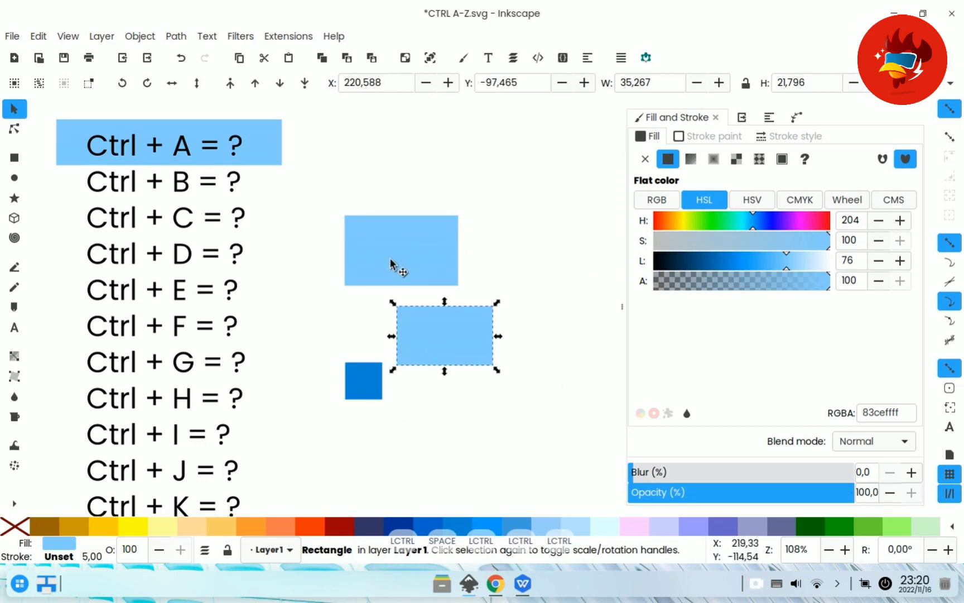
mouse_move(365, 251)
mouse_down()
mouse_move(537, 272)
mouse_move(371, 239)
mouse_up()
mouse_move(595, 293)
mouse_down()
mouse_move(323, 243)
mouse_move(386, 221)
mouse_move(390, 208)
mouse_move(385, 252)
mouse_up()
mouse_move(450, 352)
mouse_down()
mouse_move(547, 357)
mouse_move(424, 340)
mouse_move(451, 337)
mouse_up()
click(570, 424)
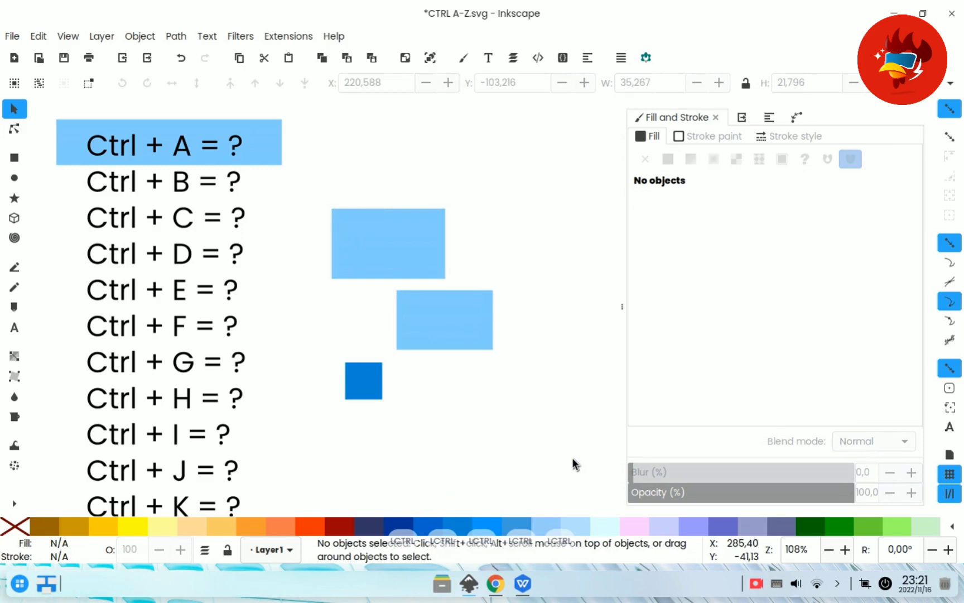
Step: Select only the three drawn shapes, then all objects in the layer including the list, clearing the selection each time
mouse_move(573, 460)
mouse_down()
mouse_move(385, 308)
mouse_move(334, 230)
mouse_move(280, 182)
mouse_up()
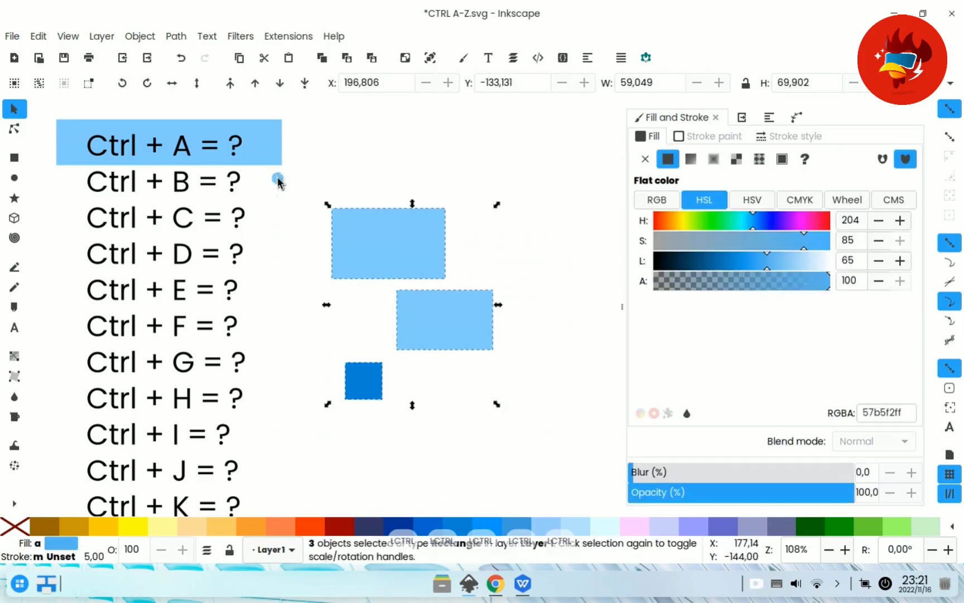
click(530, 313)
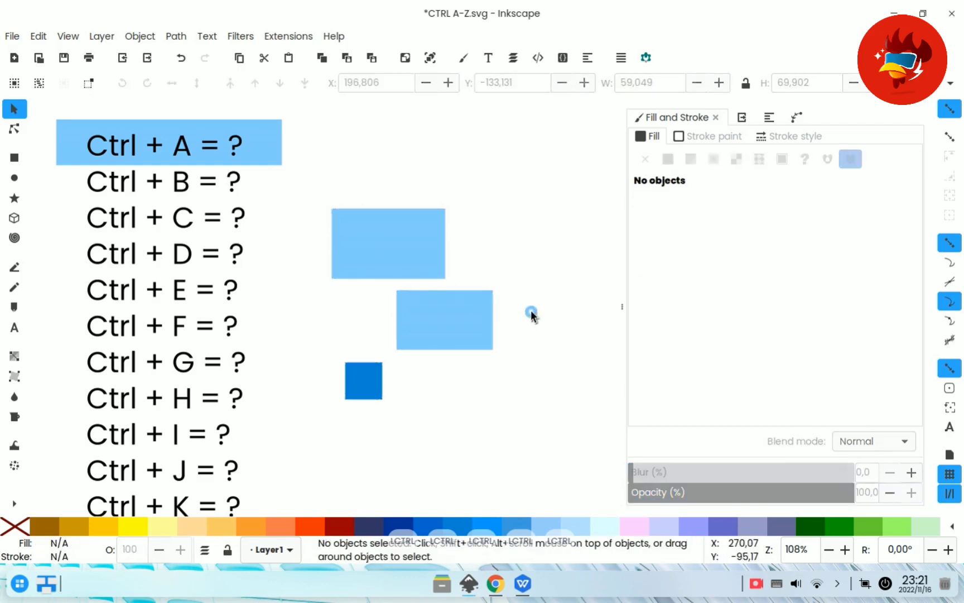
key(ctrl+a)
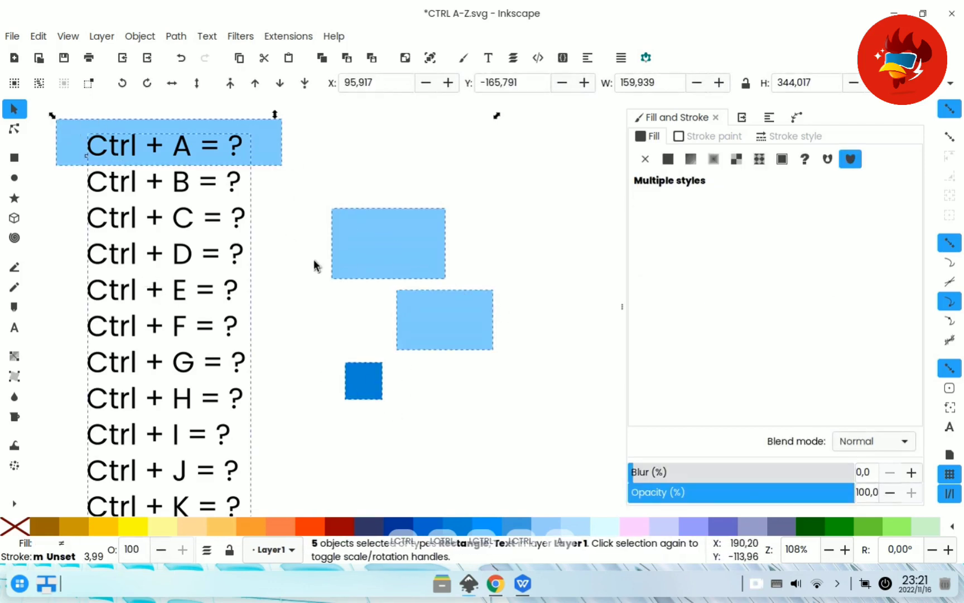
click(479, 254)
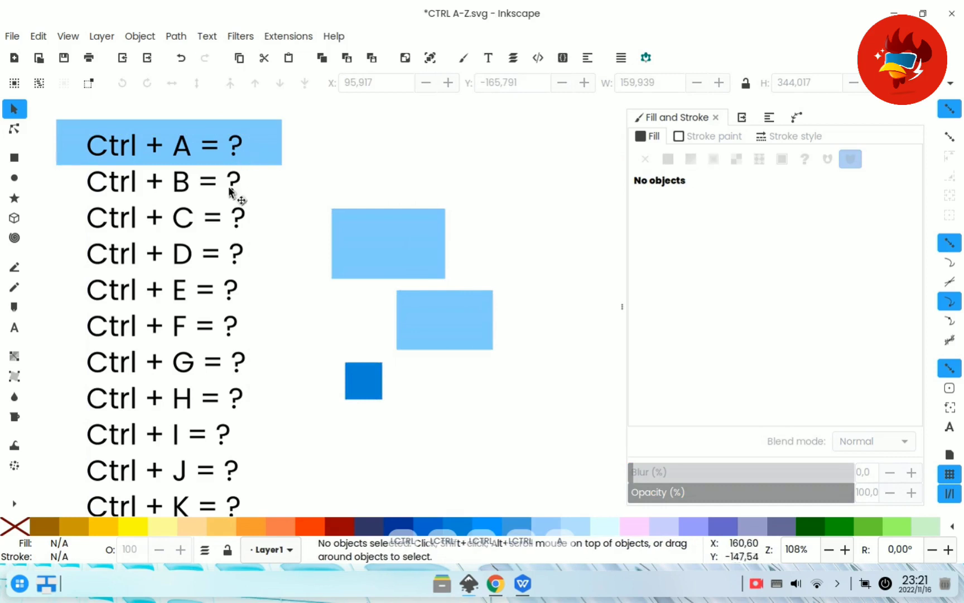
Step: Move the light blue highlight bar down from the Ctrl + A row to the Ctrl + B row
click(268, 152)
drag(267, 158, 270, 188)
click(316, 325)
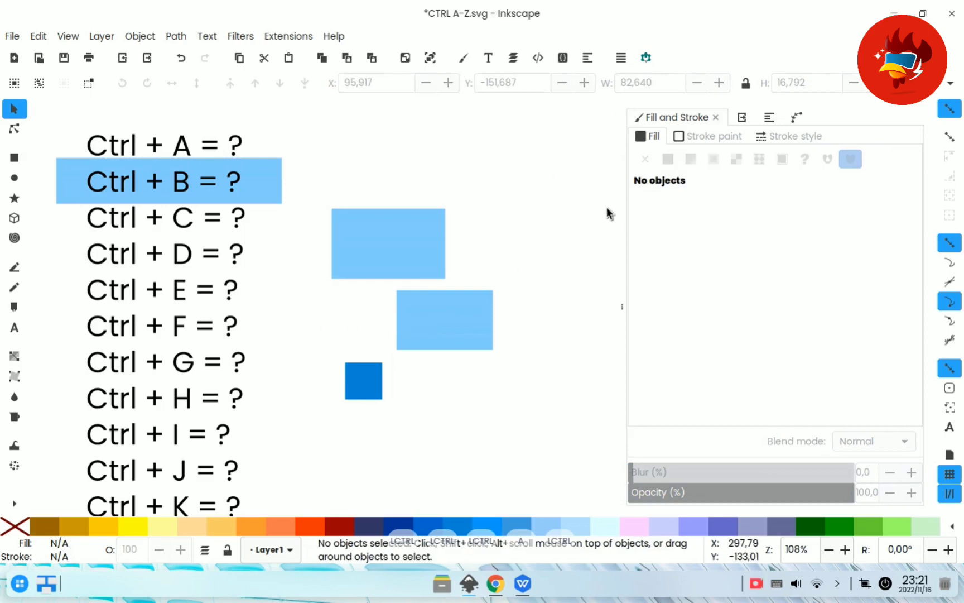
Step: Show the canvas scrollbars and use them to scroll the drawing vertically and horizontally
key(ctrl)
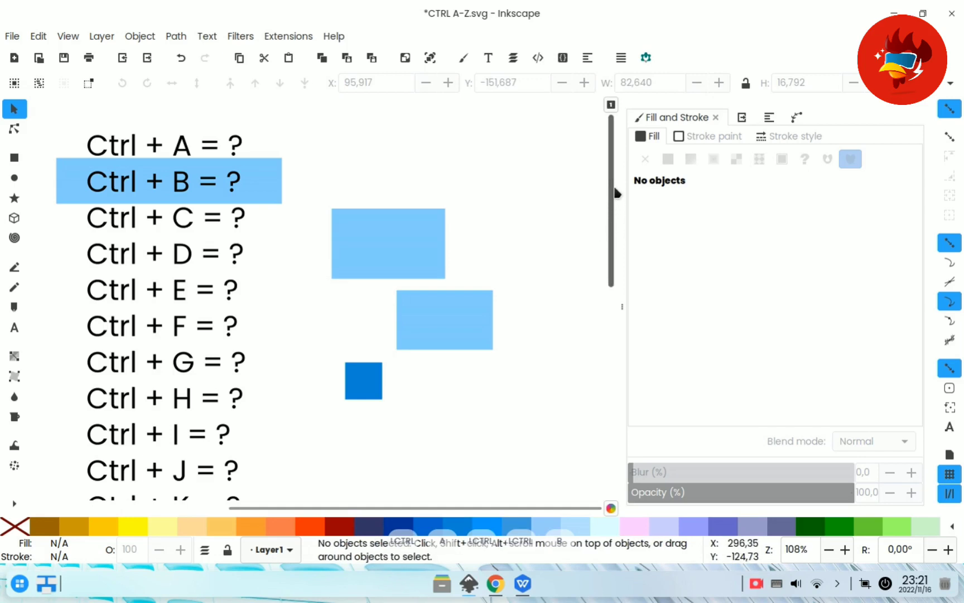
mouse_move(611, 126)
mouse_down()
mouse_move(611, 182)
mouse_move(611, 138)
mouse_up()
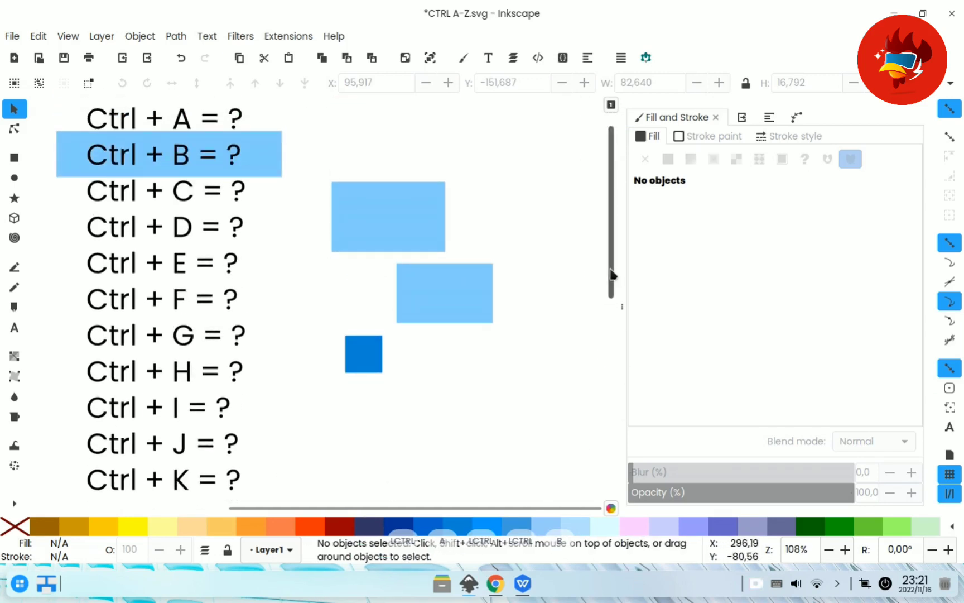
mouse_move(611, 262)
mouse_down()
mouse_move(612, 379)
mouse_move(618, 250)
mouse_up()
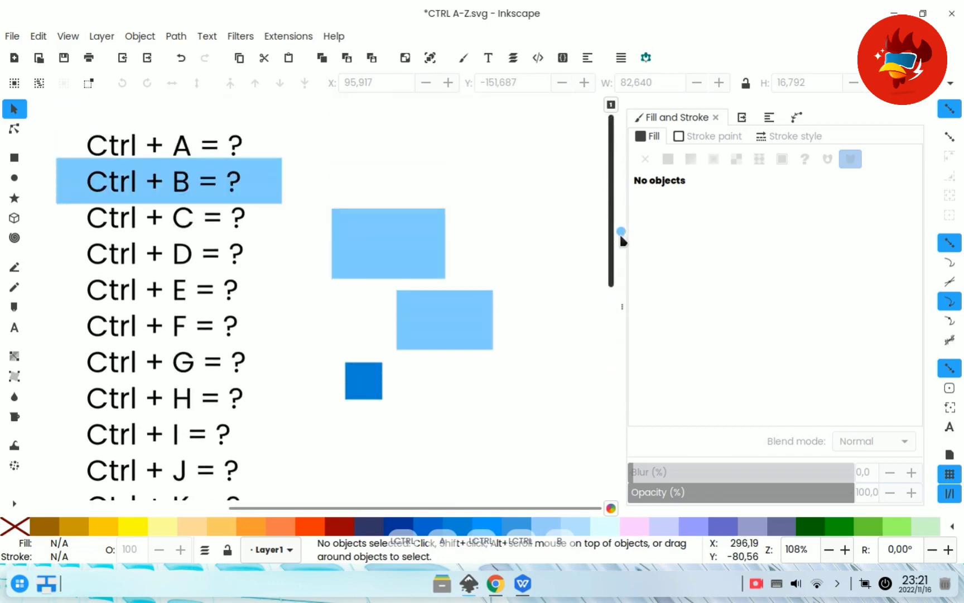
drag(496, 509, 469, 481)
mouse_move(613, 181)
mouse_down()
mouse_move(612, 198)
mouse_move(612, 169)
mouse_up()
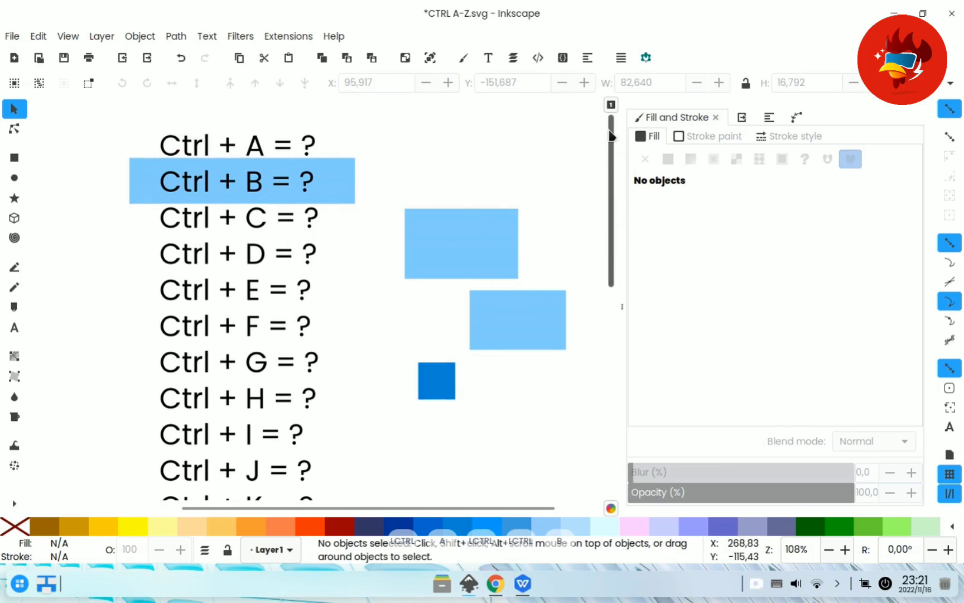
drag(612, 131, 627, 115)
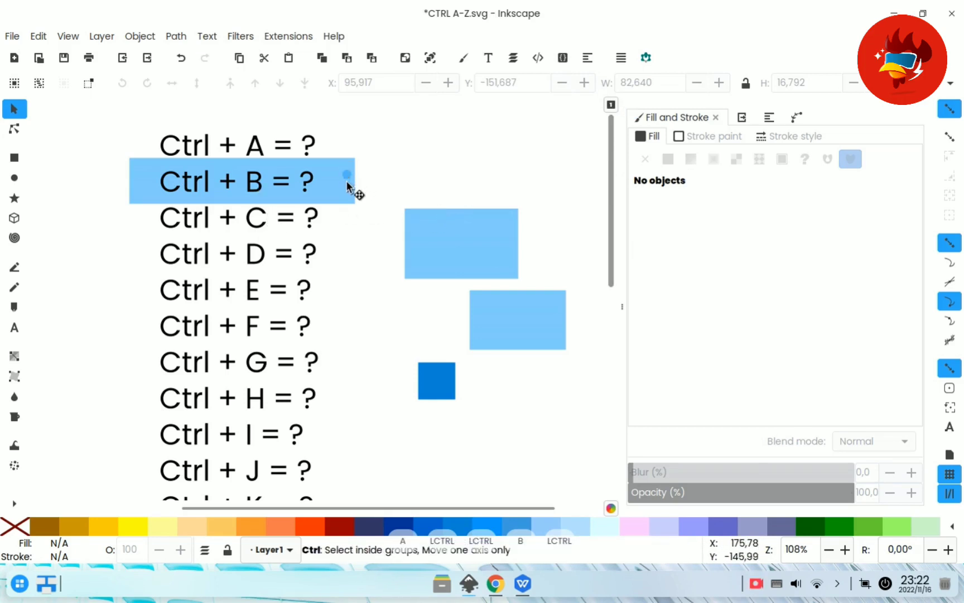
Step: Move the highlight bar to the Ctrl + C row and paste a copy of the larger light blue rectangle directly above the original
drag(346, 181, 342, 210)
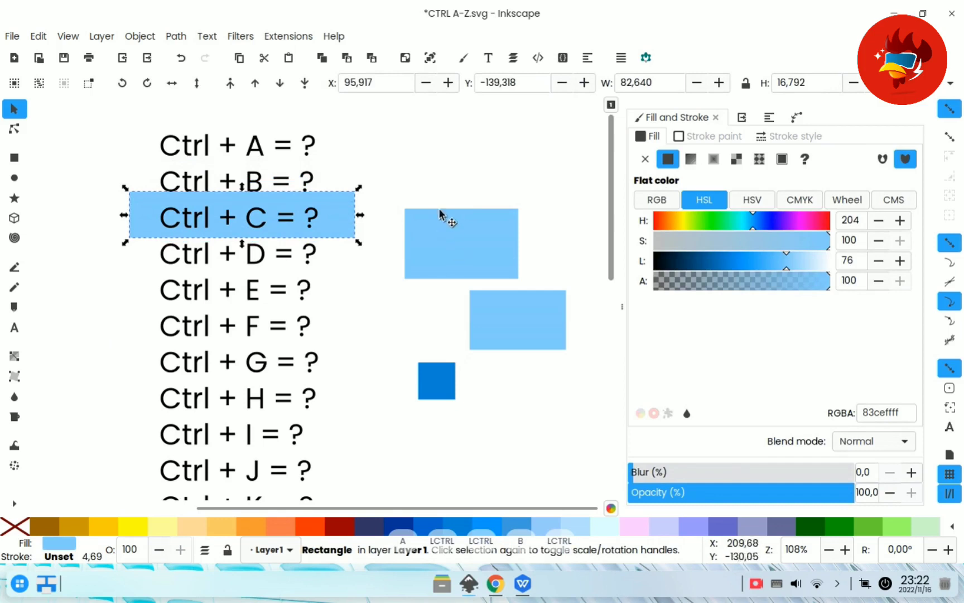
click(441, 179)
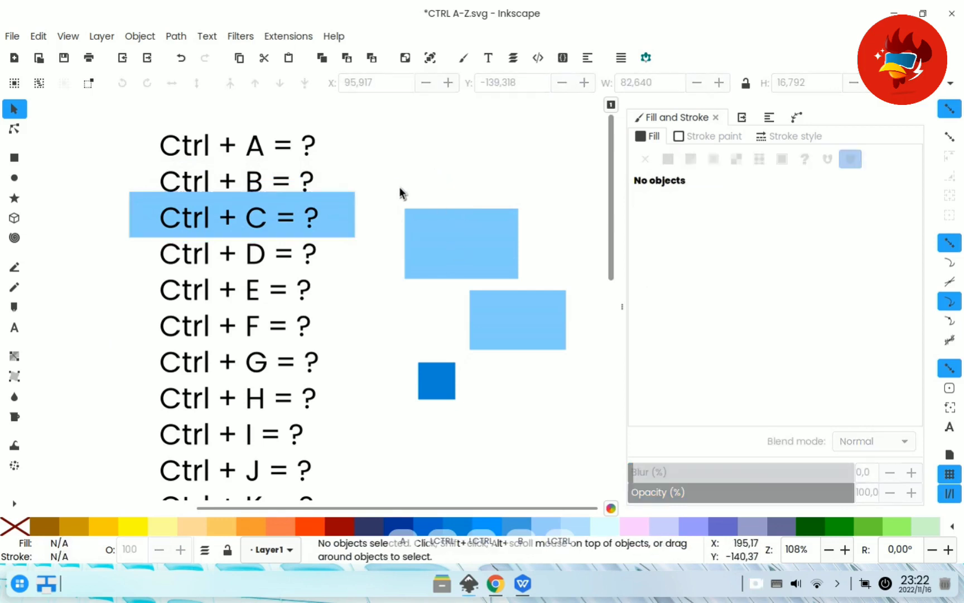
click(439, 246)
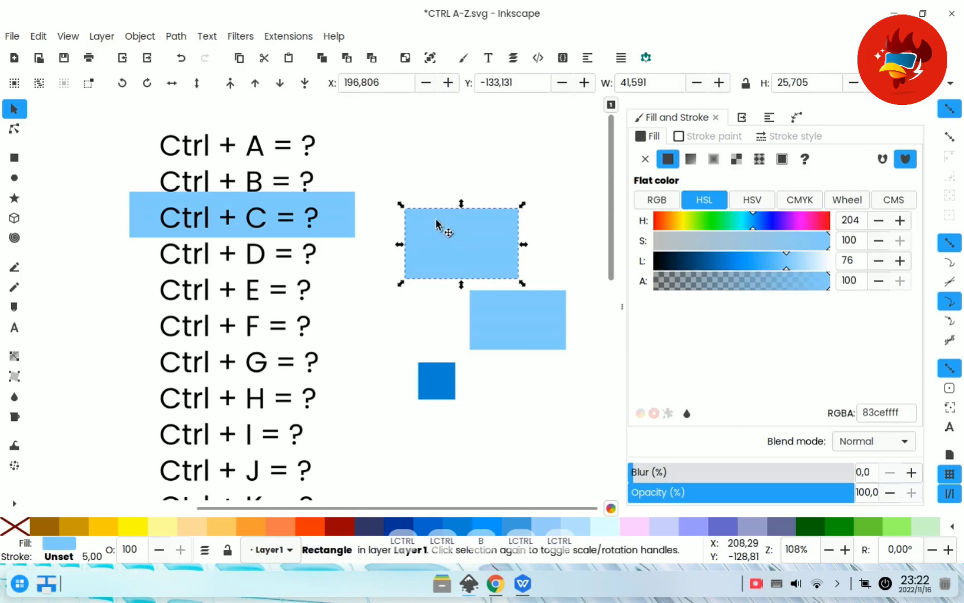
key(ctrl+c)
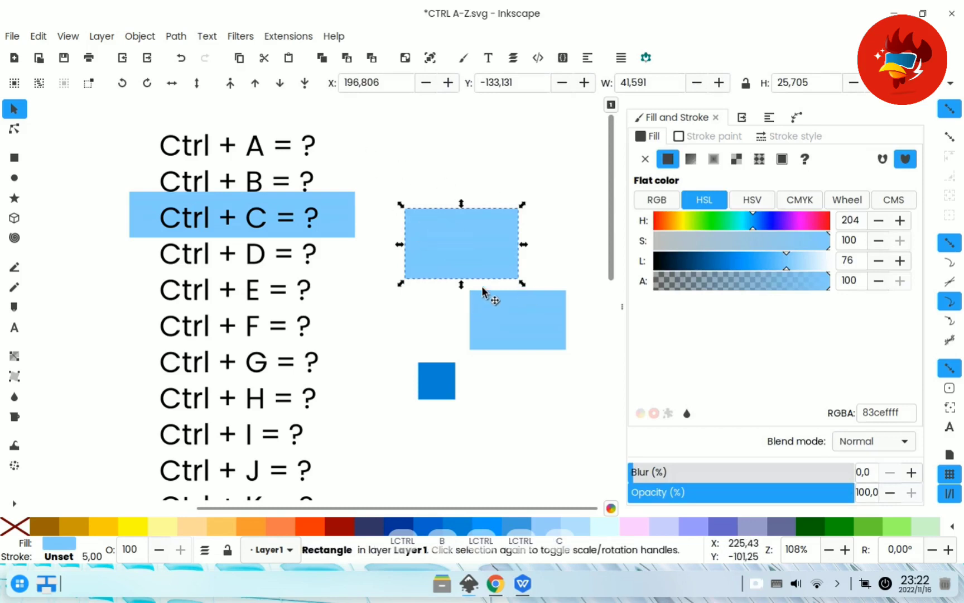
click(463, 180)
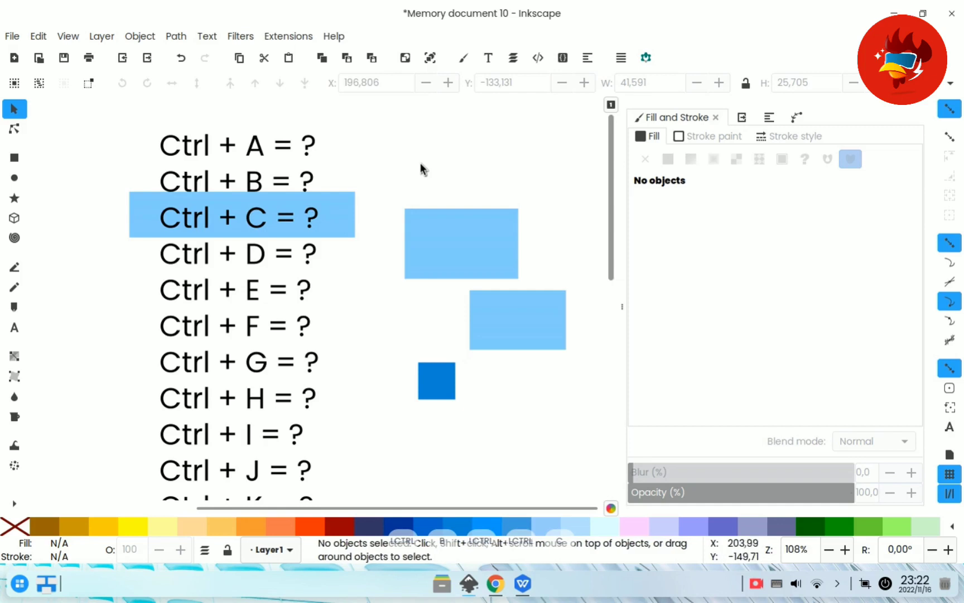
key(ctrl)
key(ctrl+v)
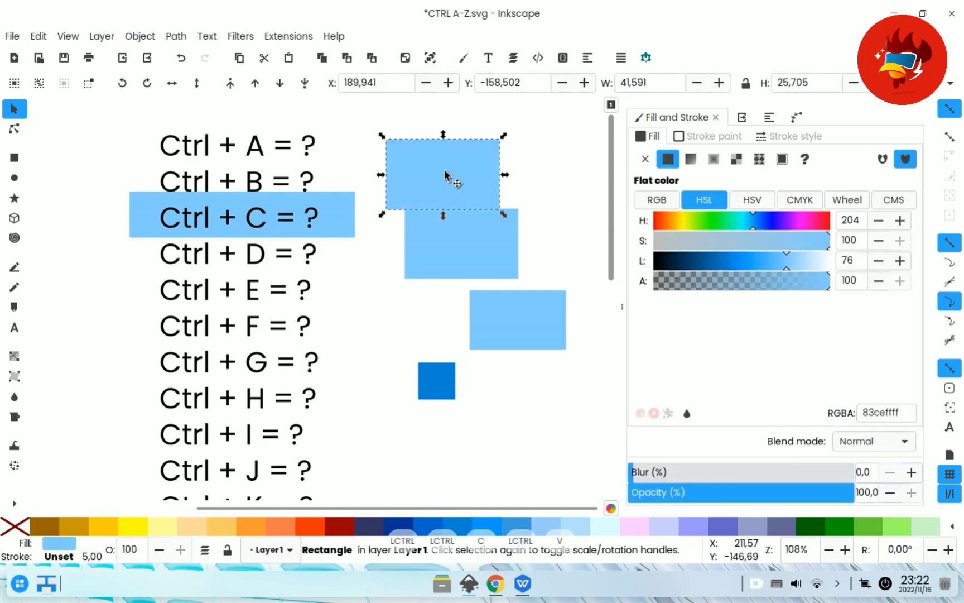
drag(447, 181, 458, 171)
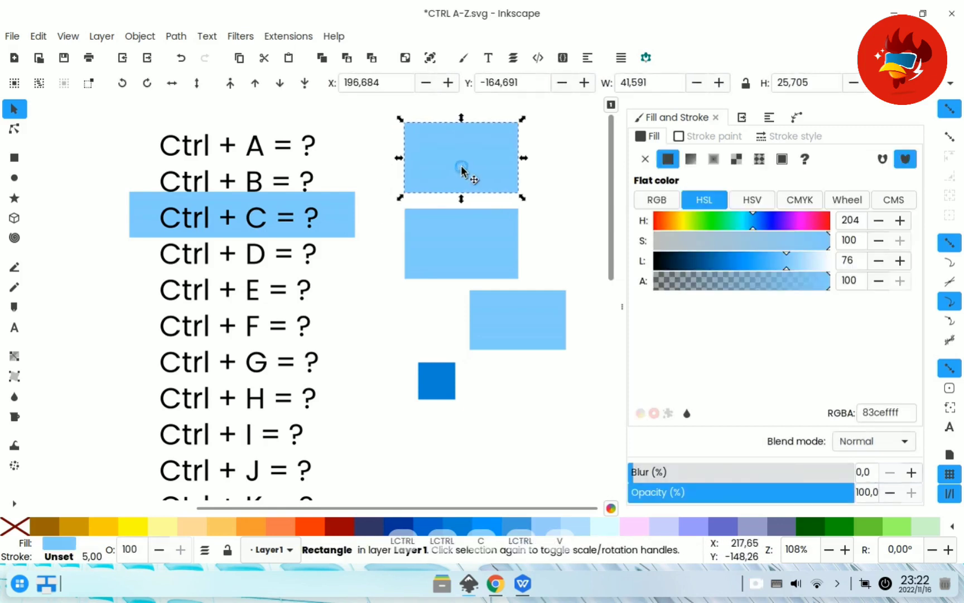
Step: Move the highlight bar to the Ctrl + D row and fill the small dark blue square with orange-red (ff3300ff)
drag(344, 205, 342, 245)
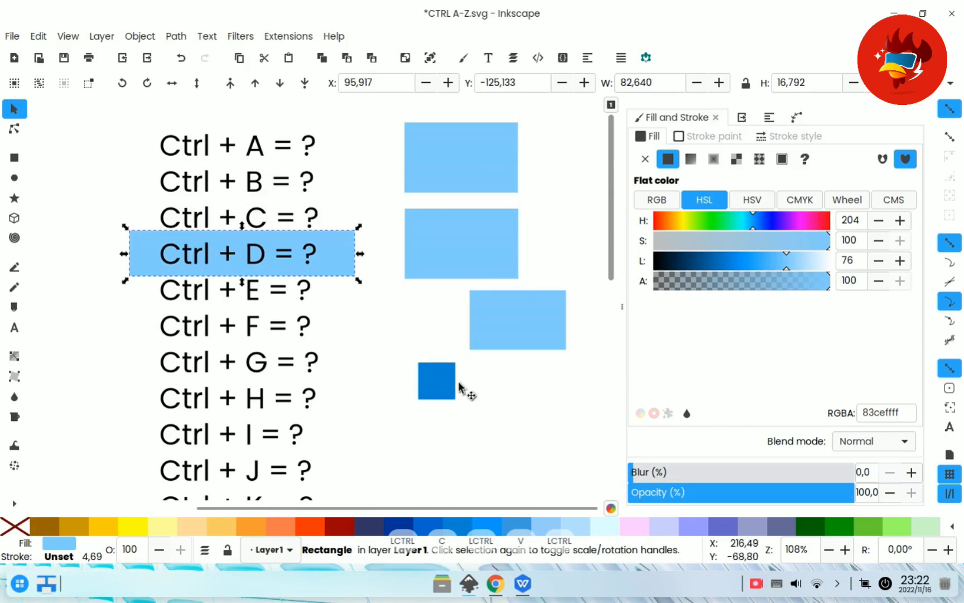
click(438, 391)
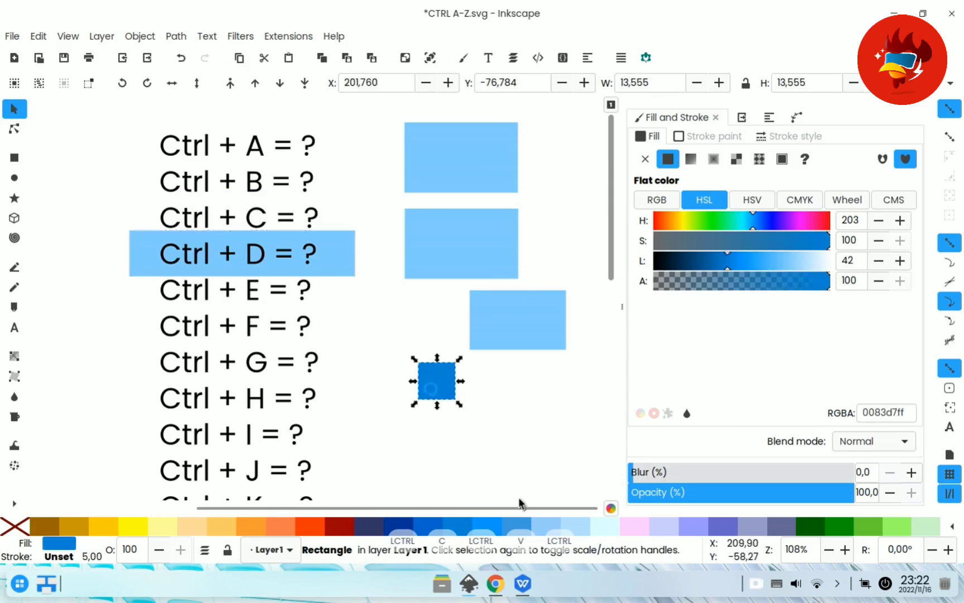
click(319, 529)
click(455, 416)
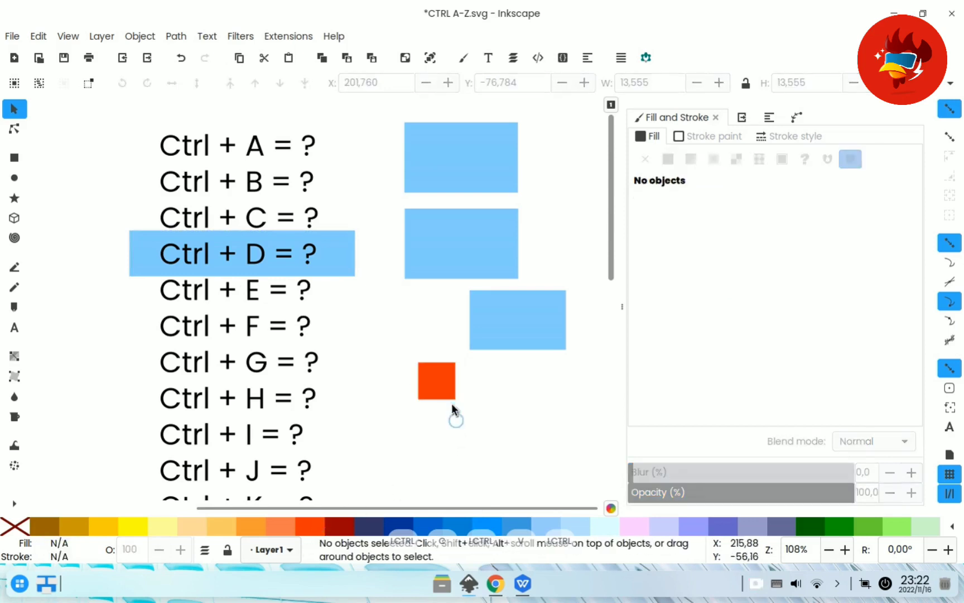
Step: Duplicate the orange-red square and place the duplicate beside it on the right at the same height
click(447, 390)
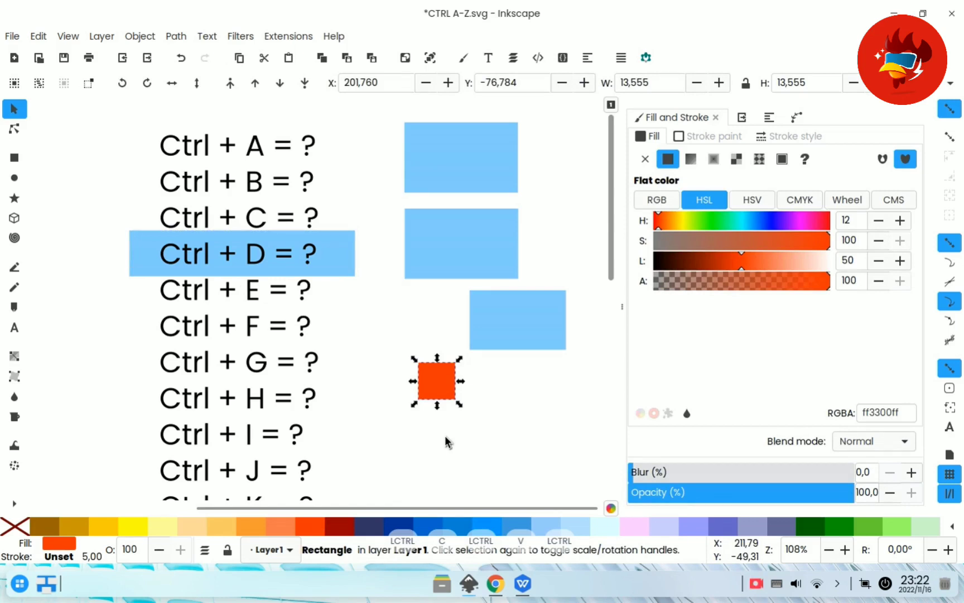
key(ctrl)
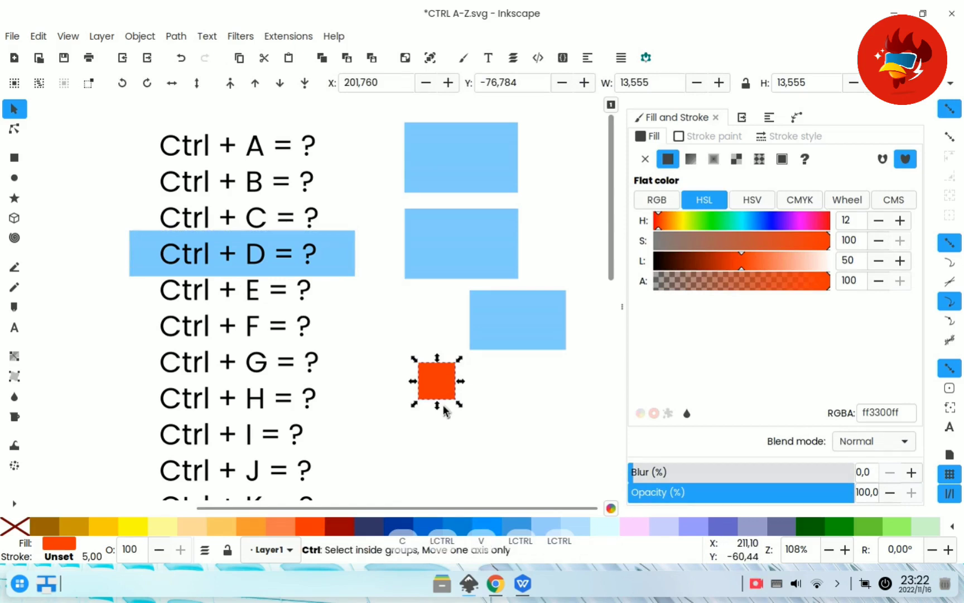
key(ctrl+d)
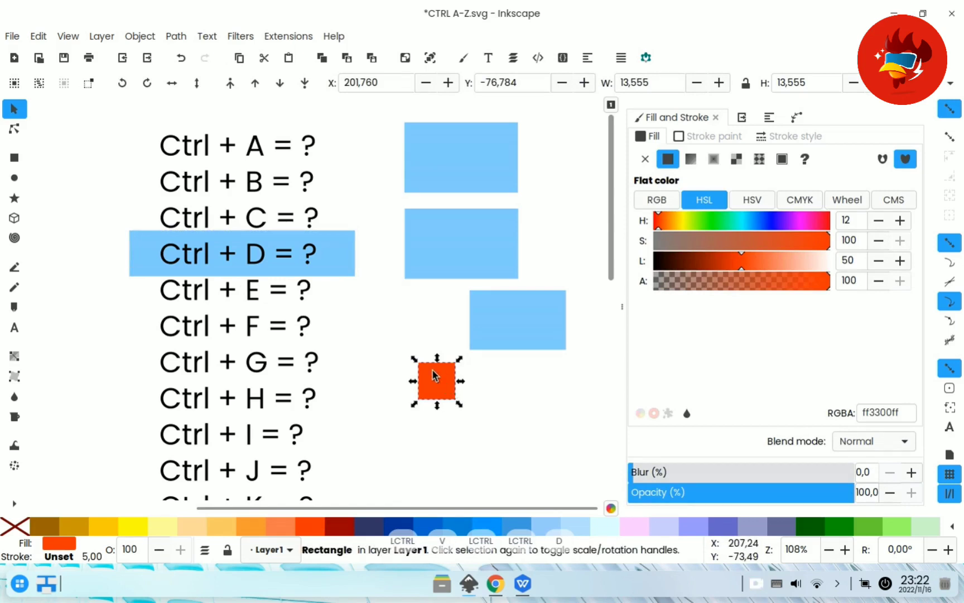
click(465, 388)
drag(439, 379, 505, 404)
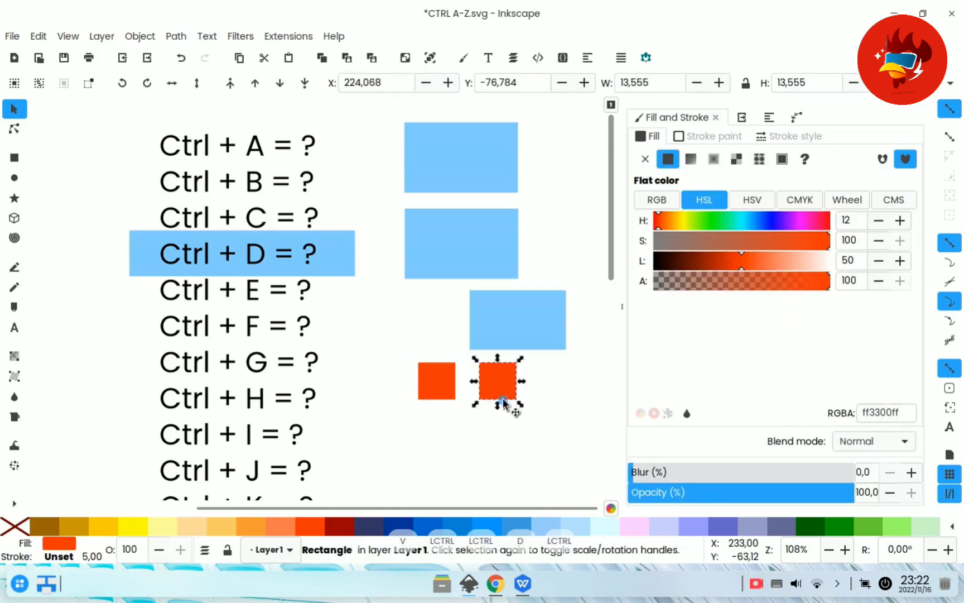
click(530, 438)
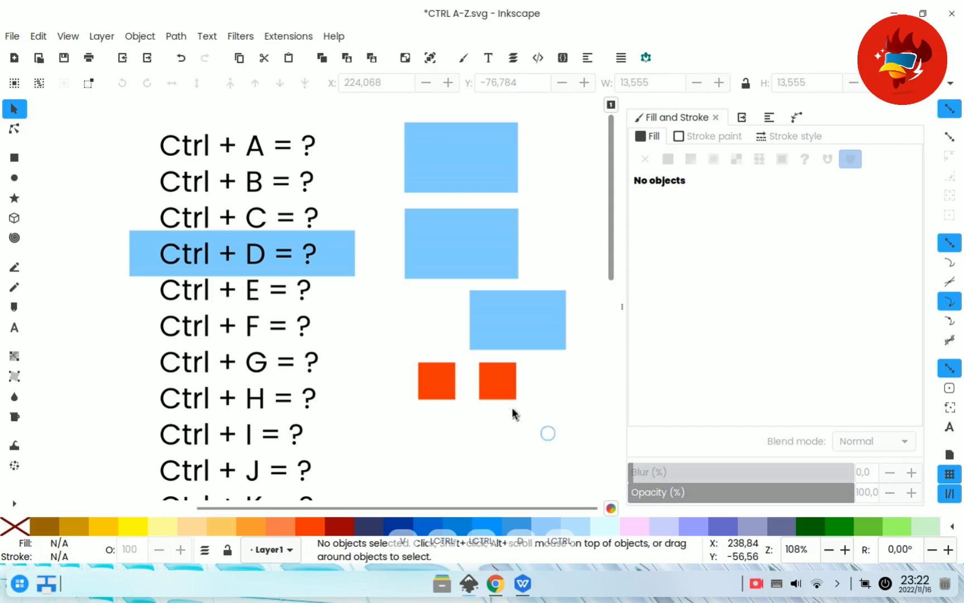
Step: Duplicate the two orange-red squares together and place the duplicates directly below the originals, forming a two-by-two arrangement
click(500, 390)
shift+click(431, 387)
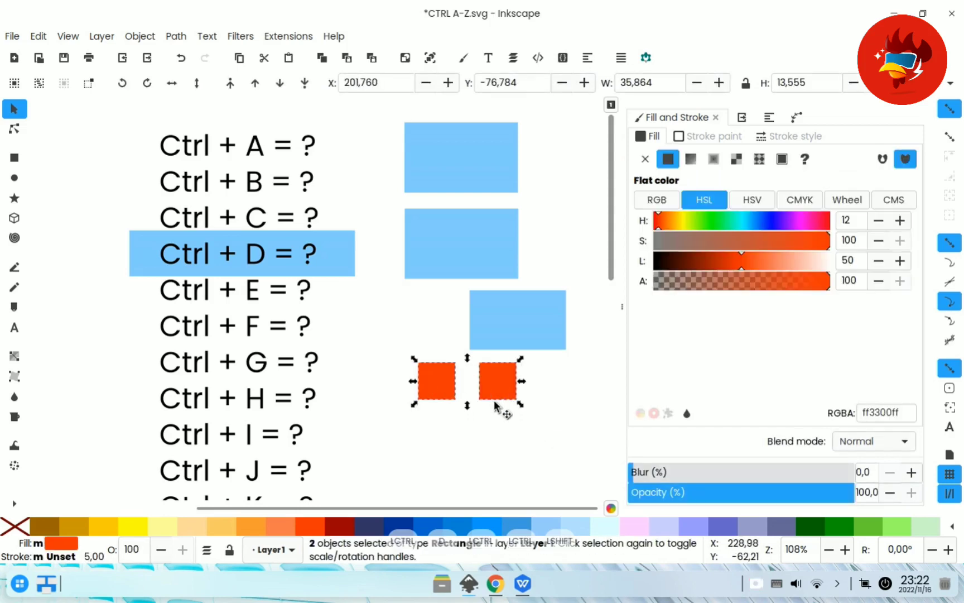
key(ctrl)
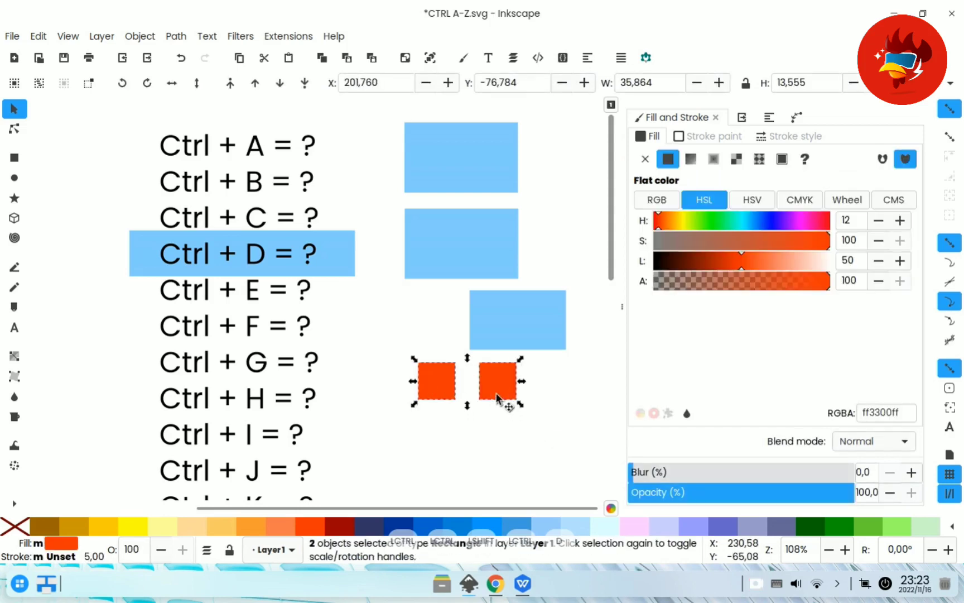
drag(495, 377, 502, 439)
click(549, 425)
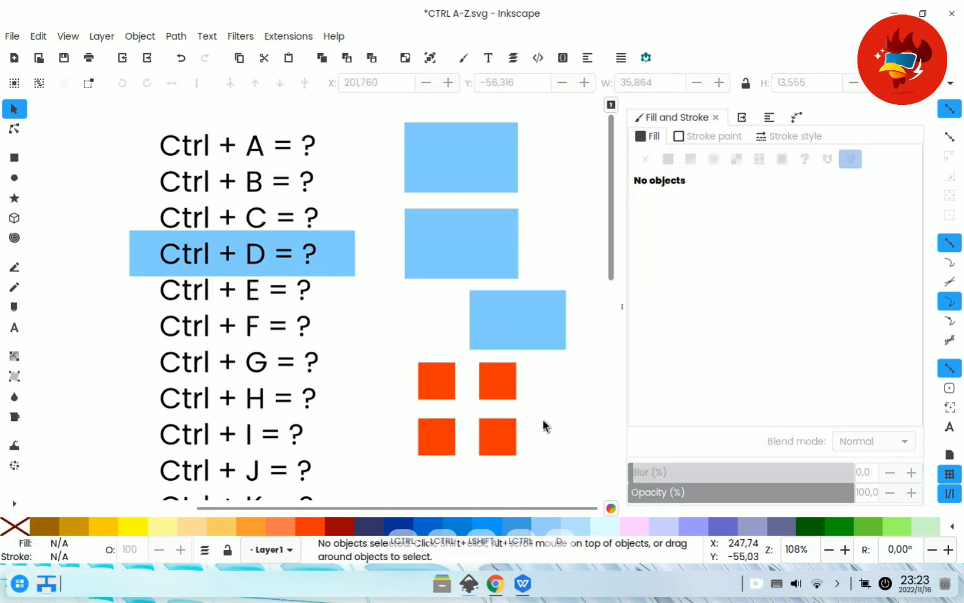
Step: Fit the page width in the view, and zoom back out to the shortcut list and the shapes
key(ctrl+e)
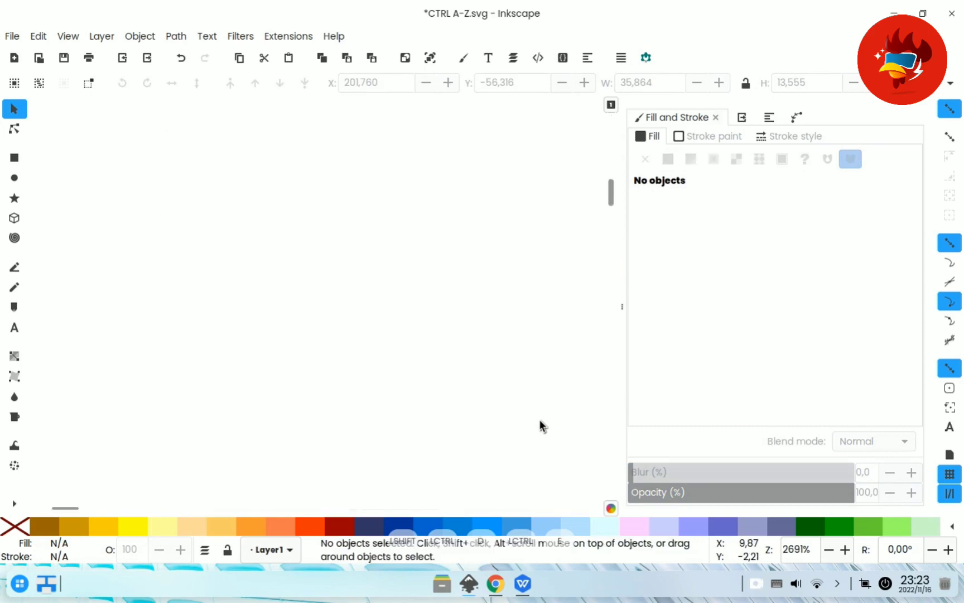
key(ctrl)
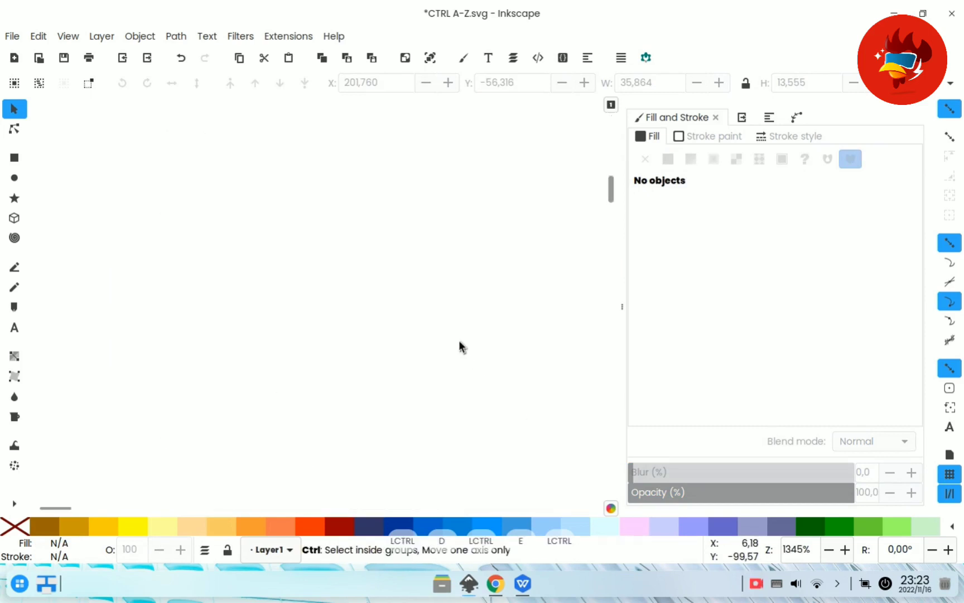
key(ctrl+e)
scroll(458, 339, down, 7)
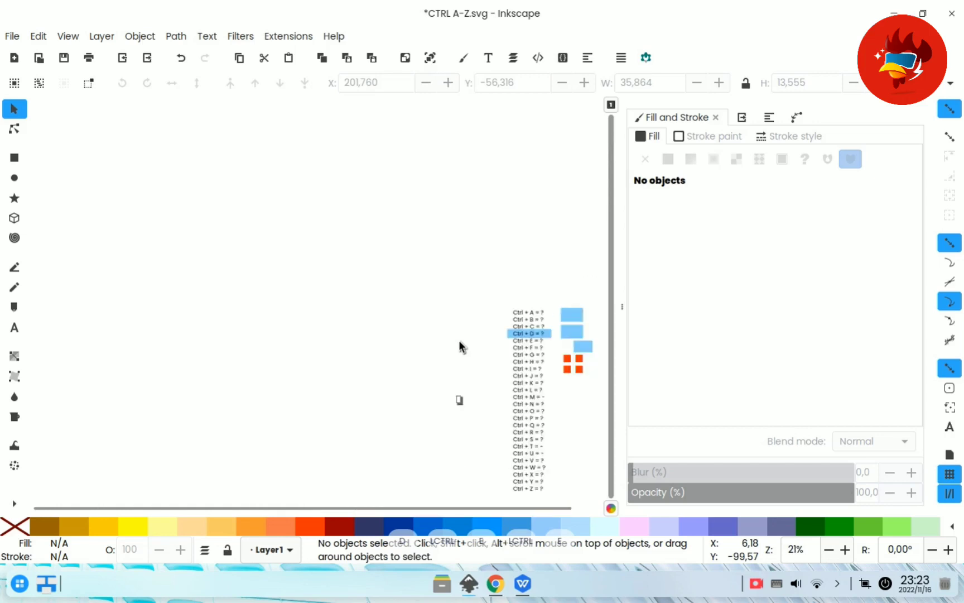
key(ctrl)
scroll(544, 396, up, 10)
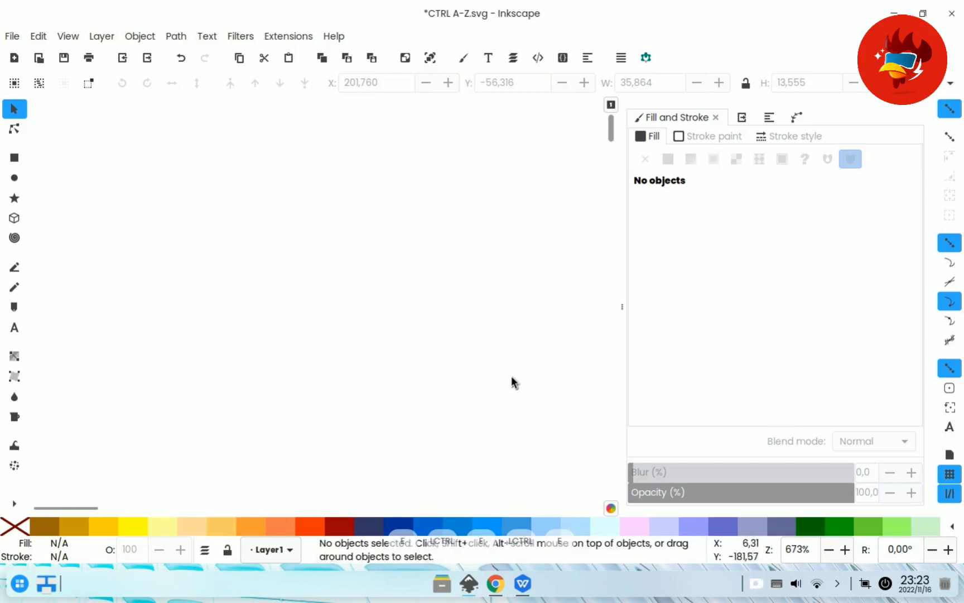
scroll(509, 373, down, 10)
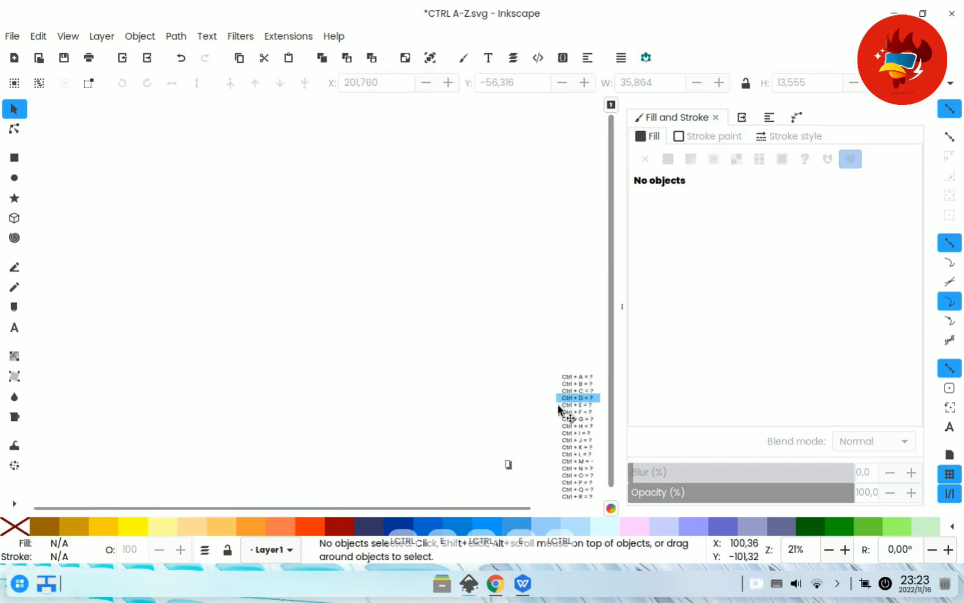
key(space)
scroll(480, 370, up, 2)
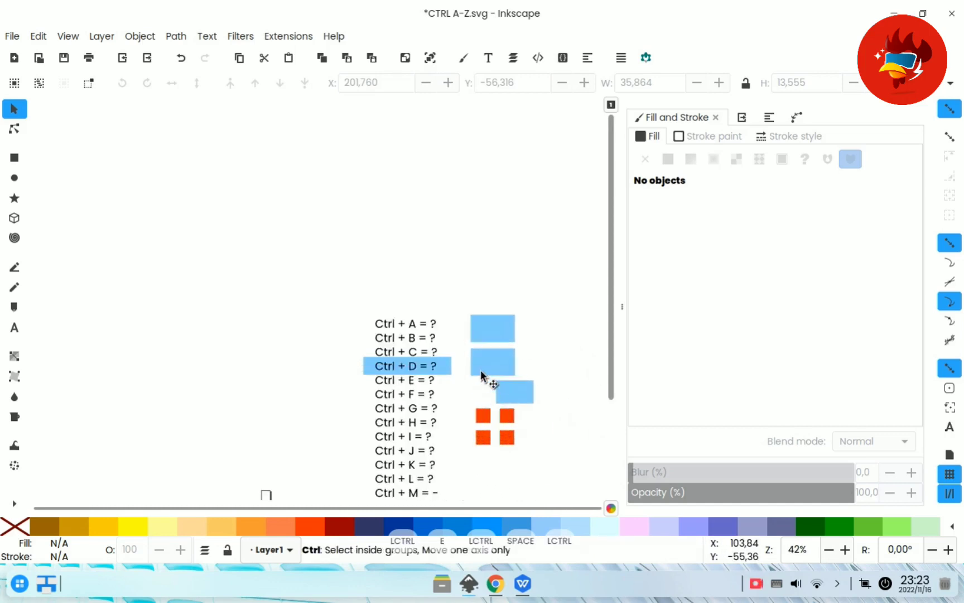
scroll(481, 370, up, 1)
key(space)
scroll(388, 345, up, 1)
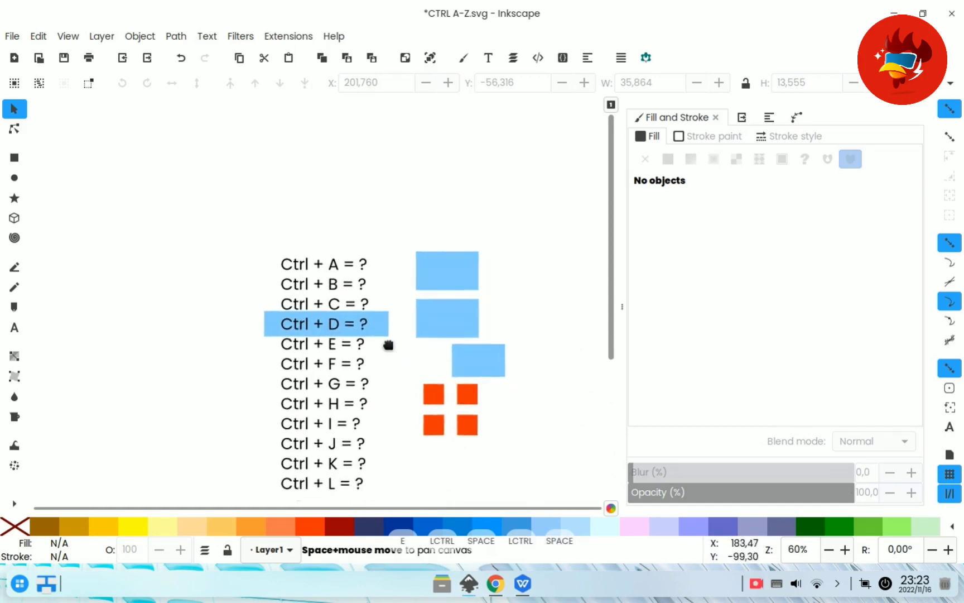
drag(388, 345, 332, 312)
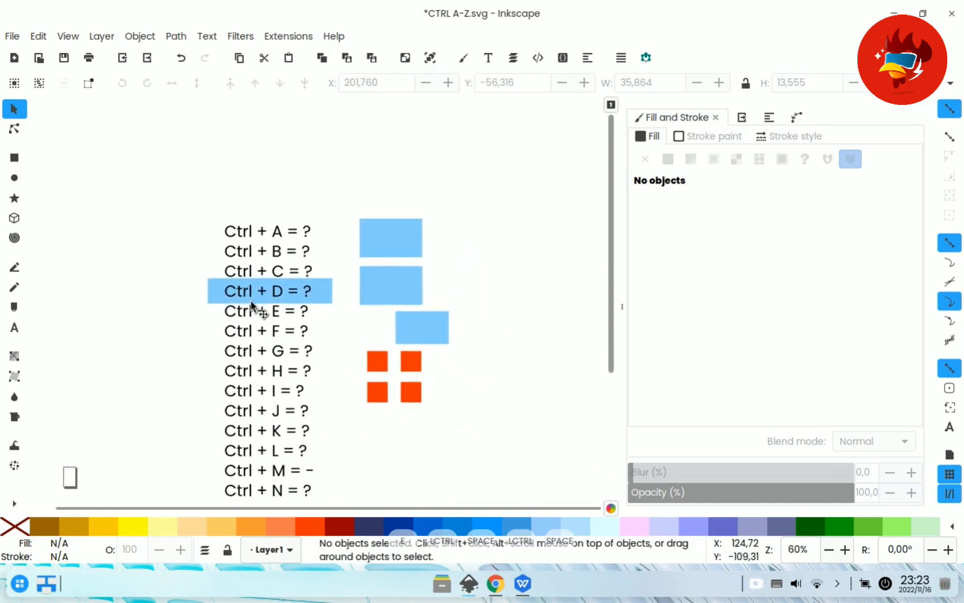
Step: Fit the page width again and examine the zoom percentage, zooming back out to the shortcut list
key(ctrl)
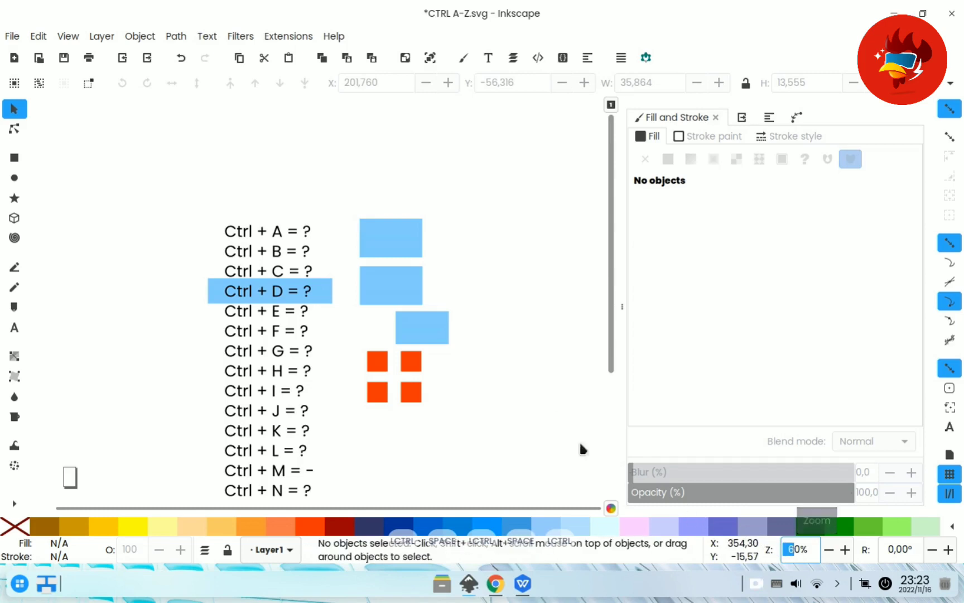
click(331, 370)
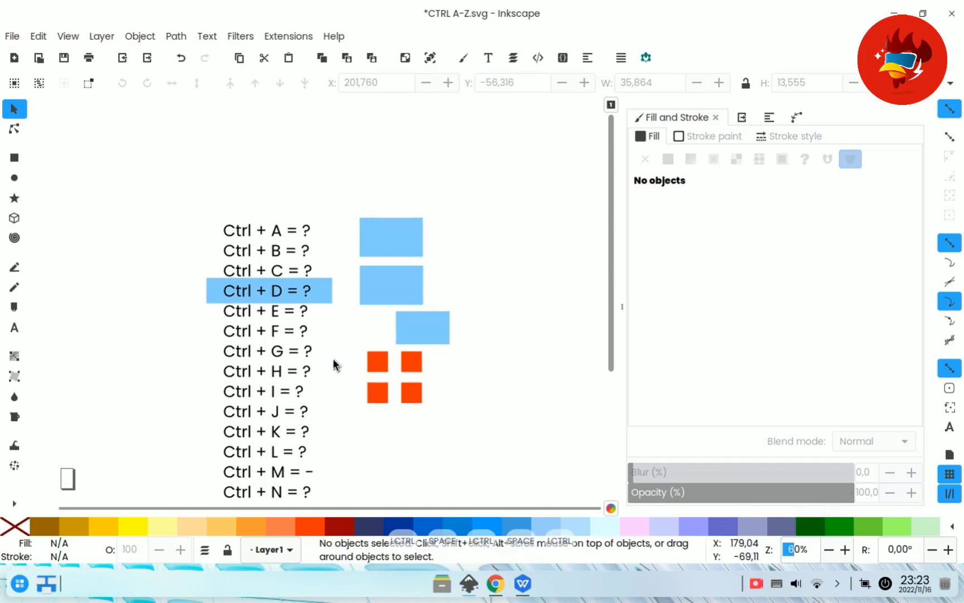
key(ctrl)
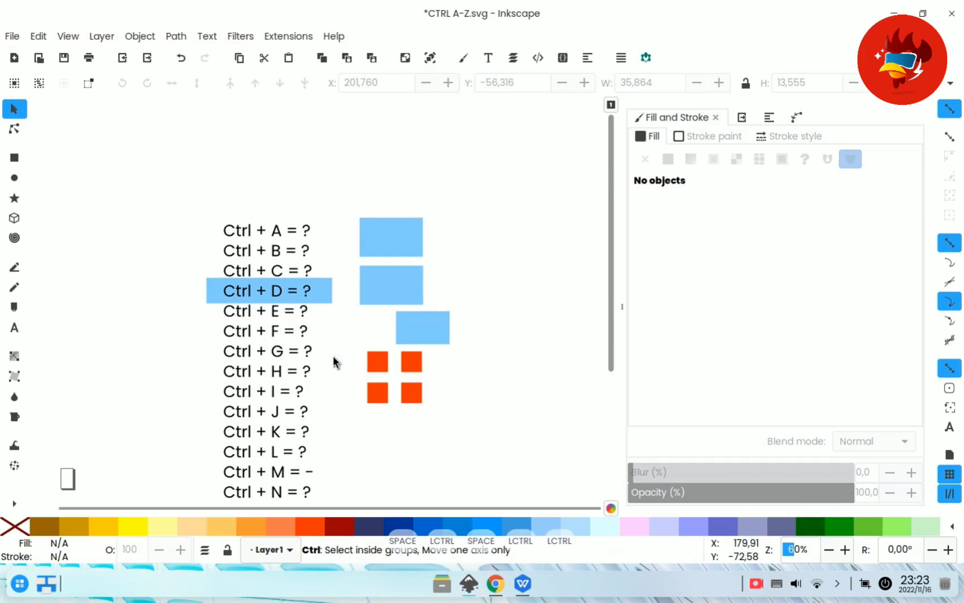
key(ctrl+e)
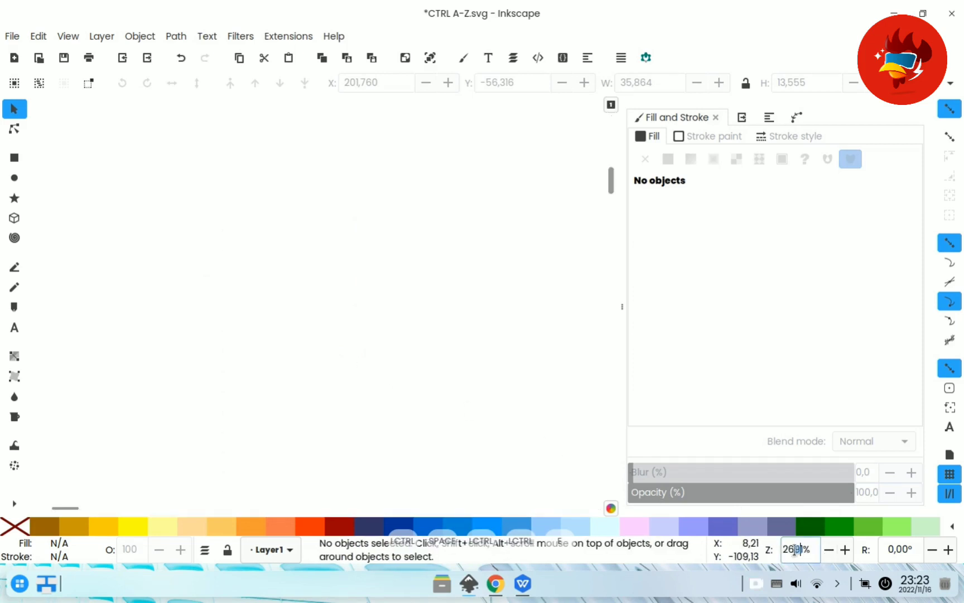
drag(796, 550, 777, 550)
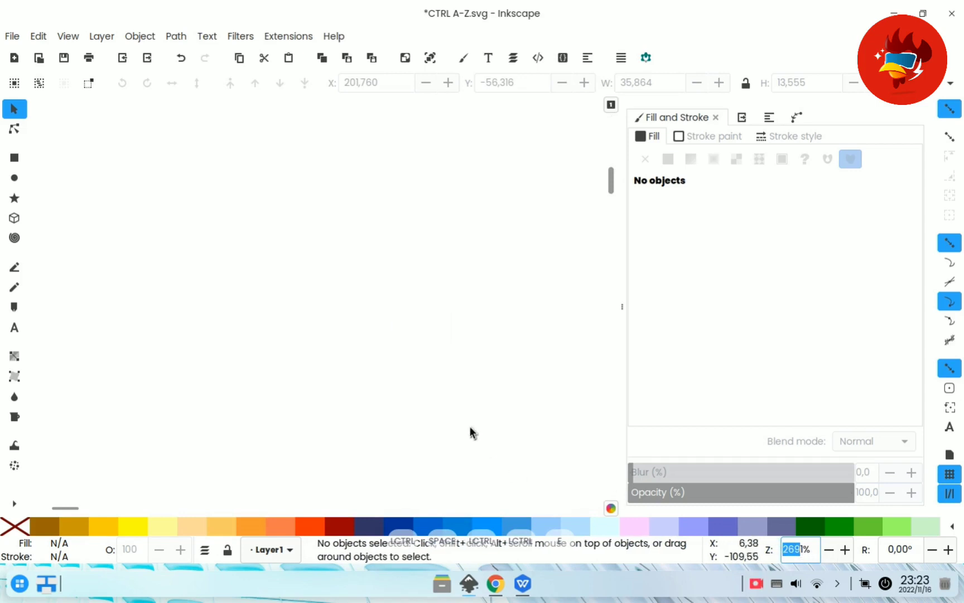
ctrl+scroll(376, 334, down, 4)
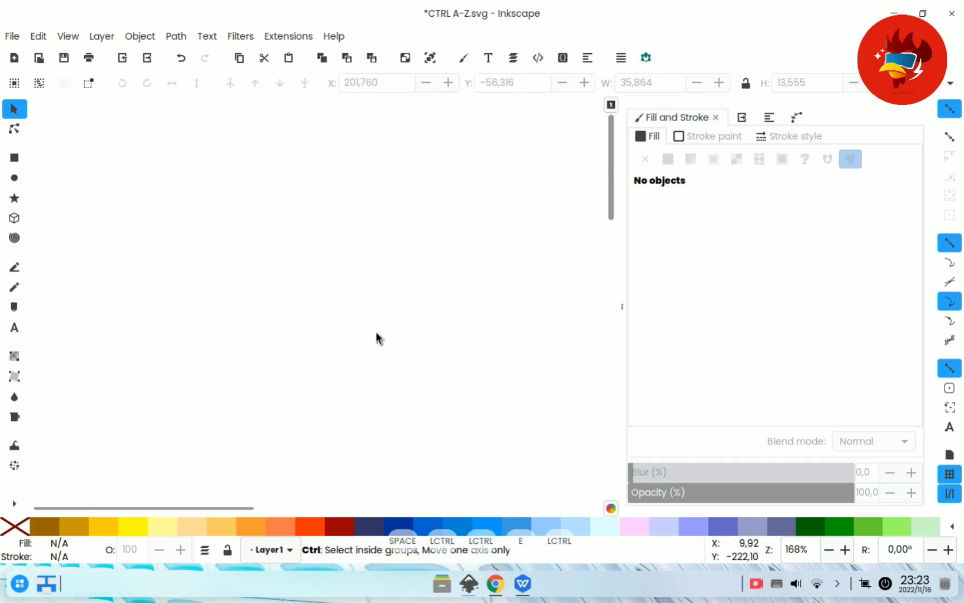
scroll(376, 331, down, 6)
scroll(445, 366, down, 2)
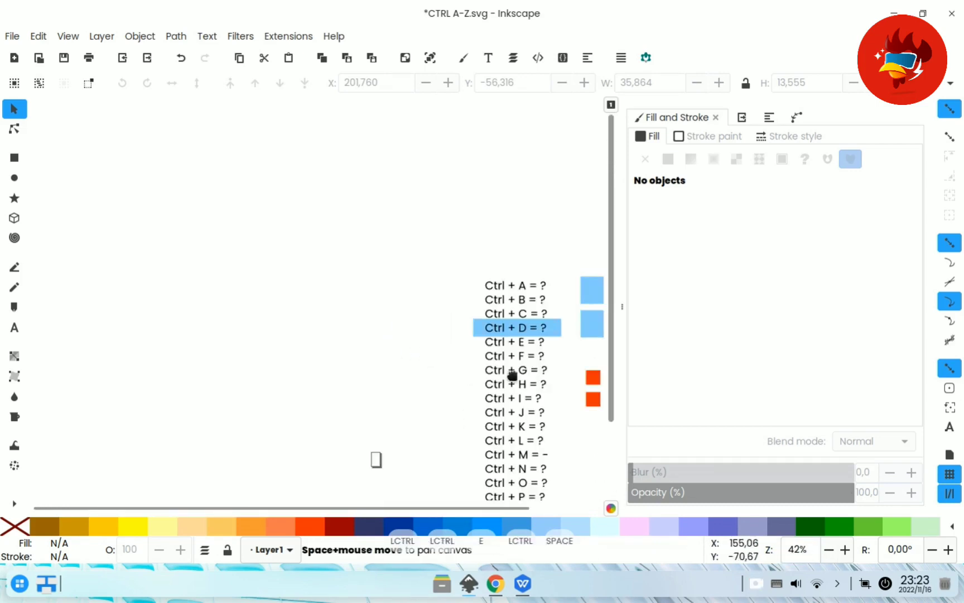
Step: Move the light blue highlight bar from the Ctrl + D row to the Ctrl + F row and deselect it
drag(487, 375, 446, 370)
ctrl+scroll(478, 324, up, 4)
drag(423, 336, 410, 436)
ctrl+scroll(398, 343, down, 4)
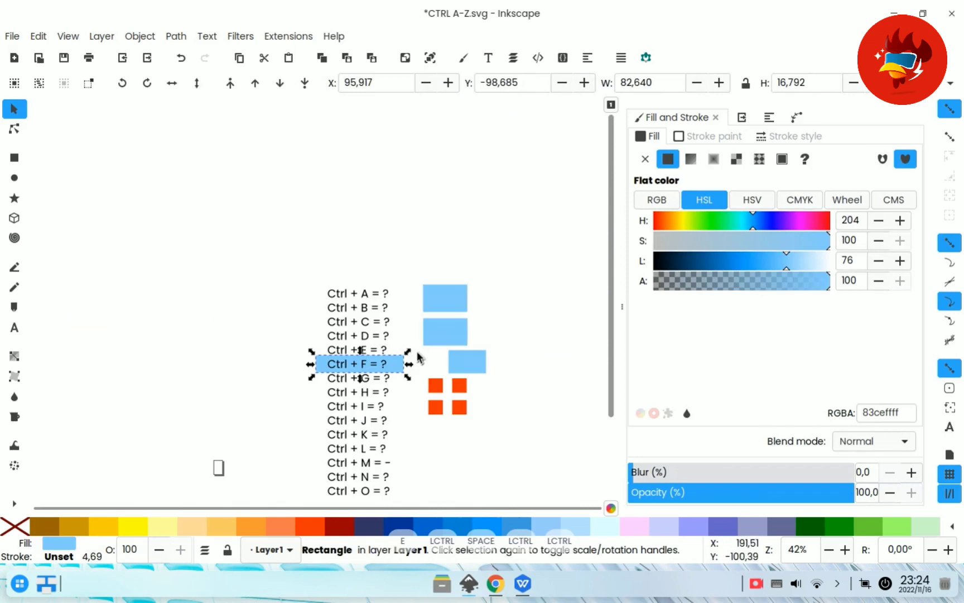
click(428, 366)
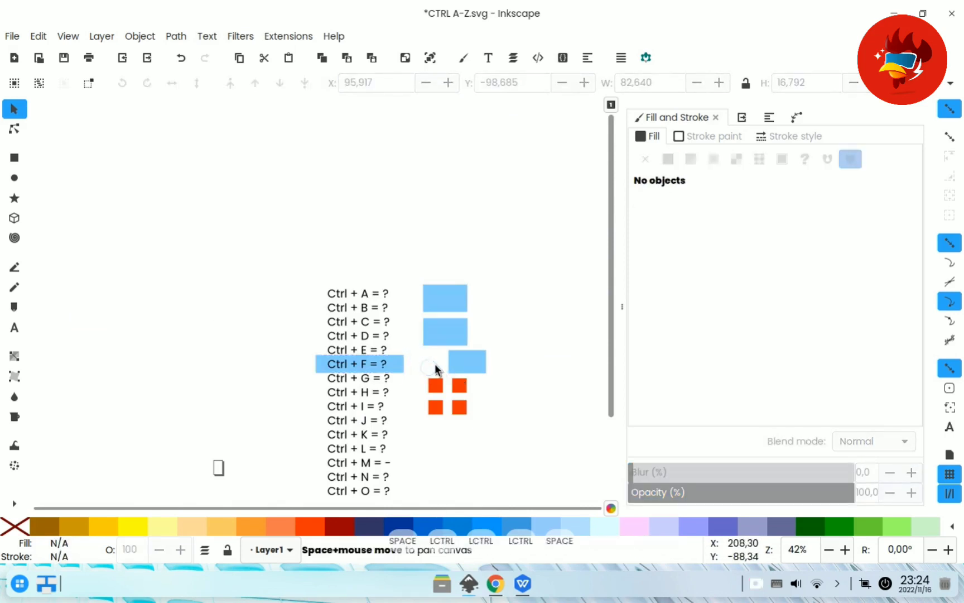
Step: Open Find/Replace and search all text in the drawing for "V"
drag(435, 364, 346, 347)
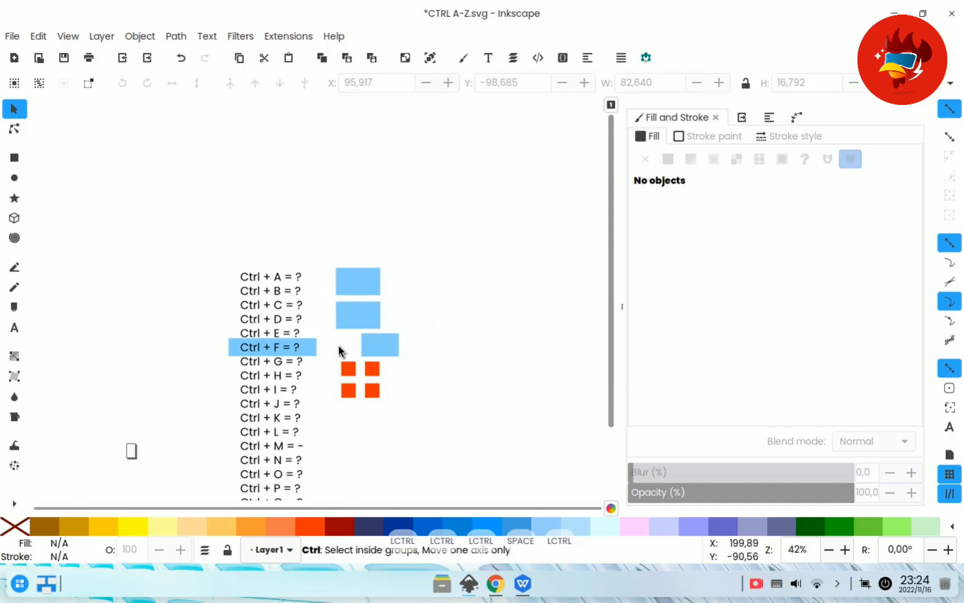
key(ctrl+f)
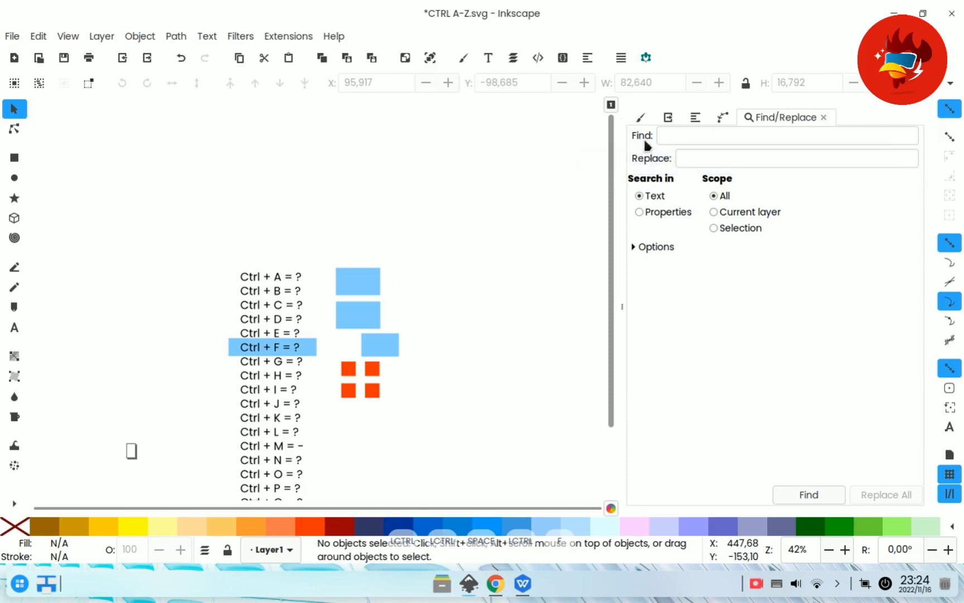
click(682, 138)
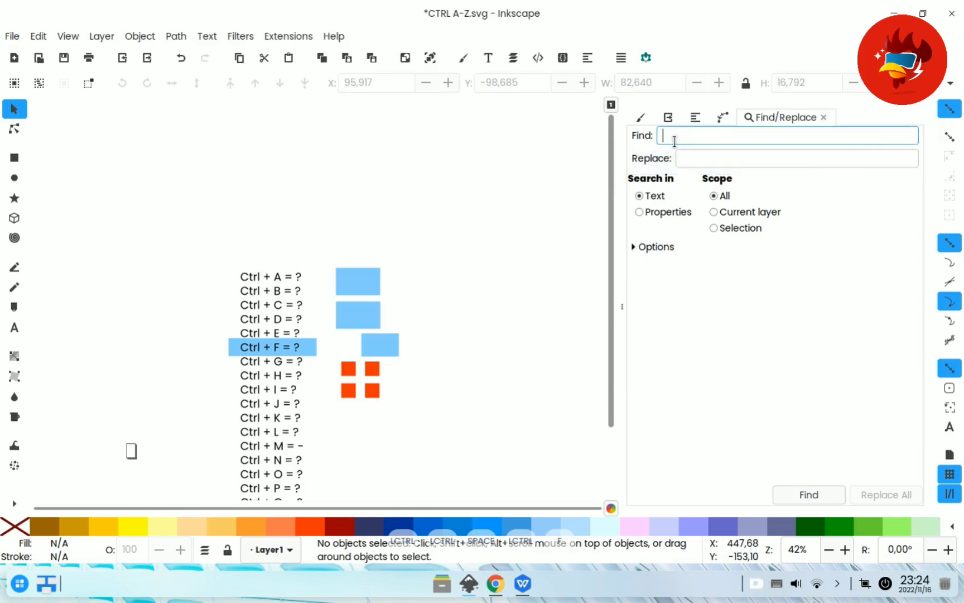
text(V)
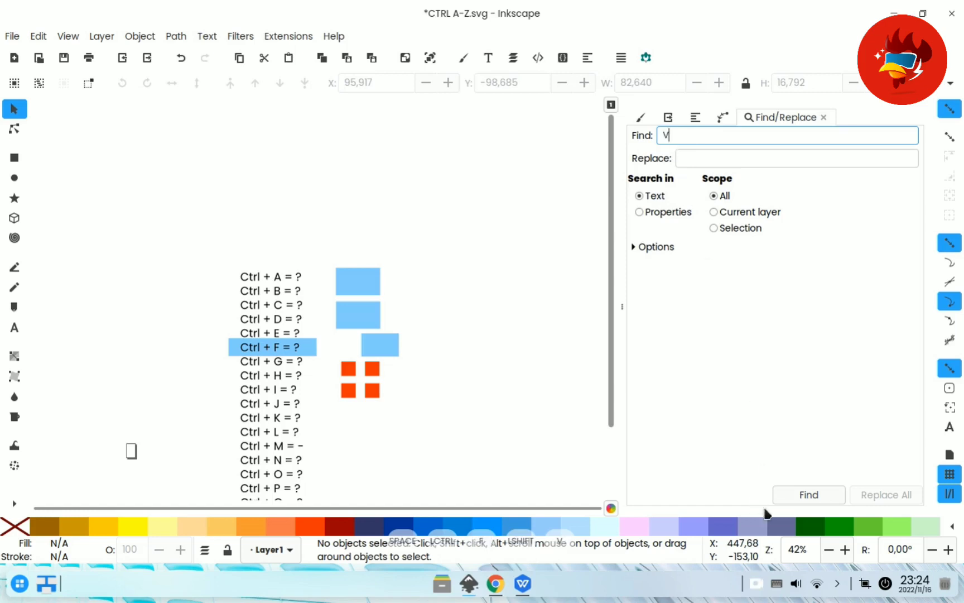
click(809, 495)
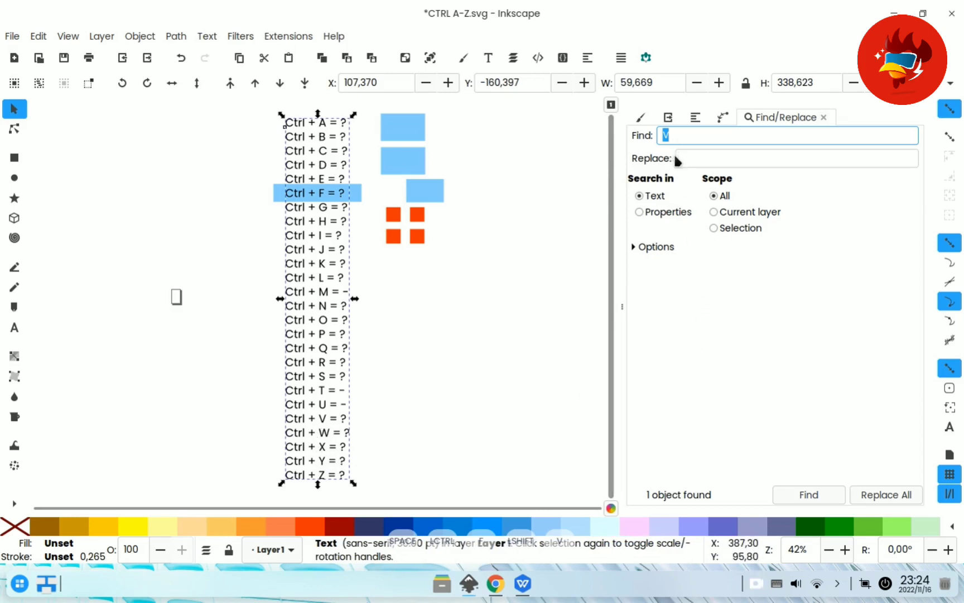
Step: Enter "F" as the replacement for "V" without running the replacement, and deselect the text list
click(697, 156)
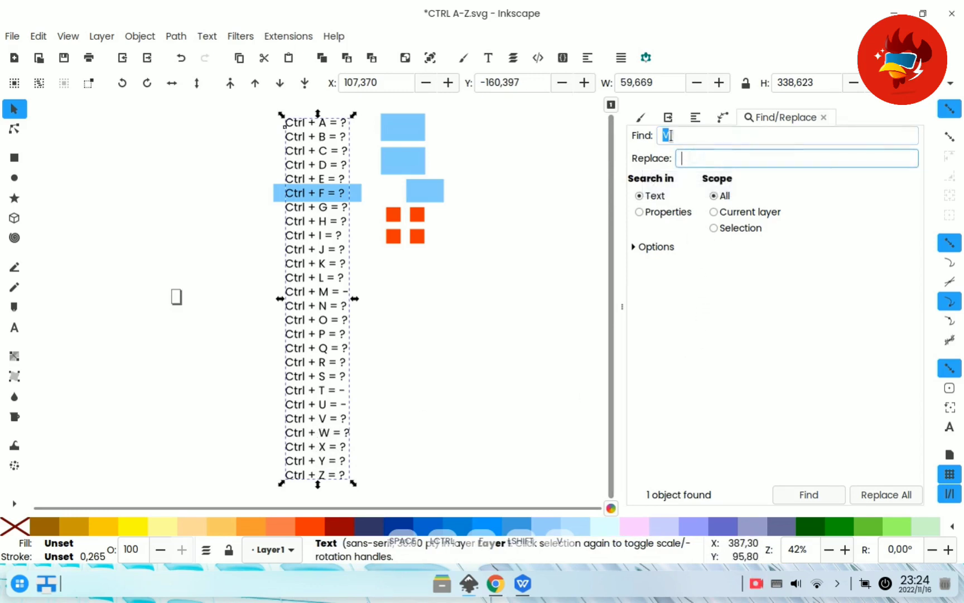
click(672, 137)
click(695, 159)
text(F)
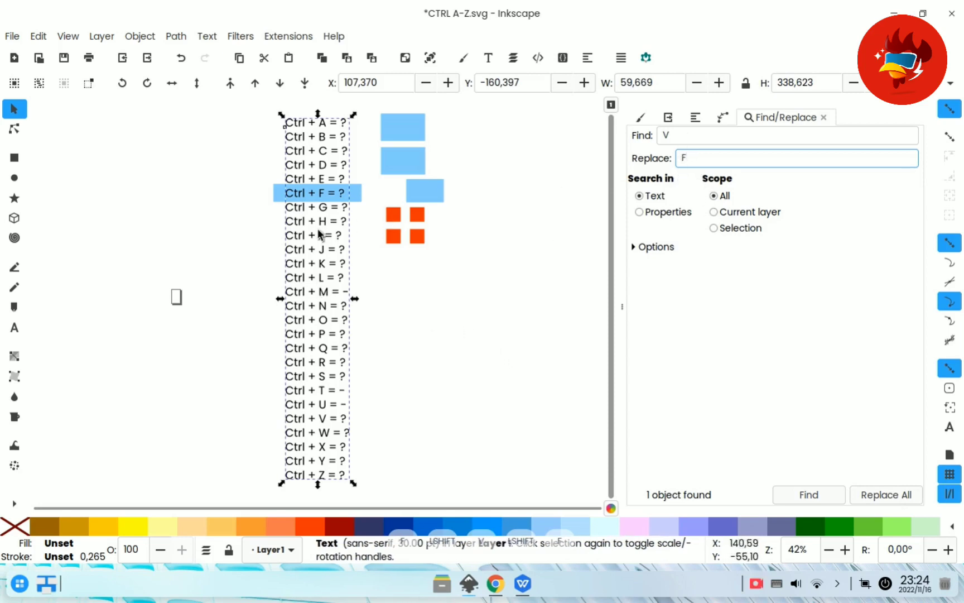
click(390, 302)
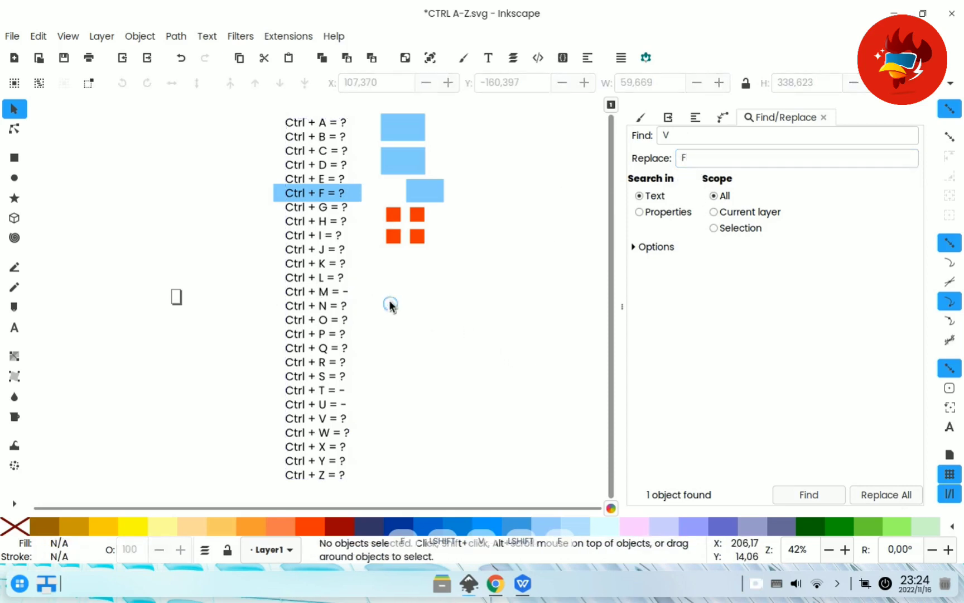
Step: Move the light blue highlight bar down to the Ctrl + G row and deselect it
ctrl+scroll(362, 198, up, 2)
key(space)
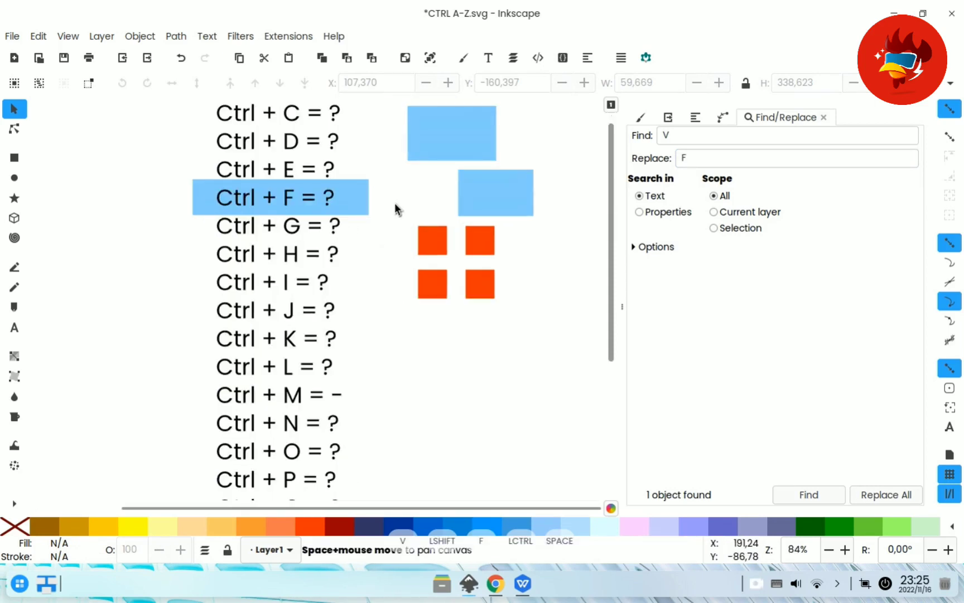
mouse_move(394, 205)
mouse_down()
mouse_move(282, 310)
mouse_move(243, 334)
mouse_up()
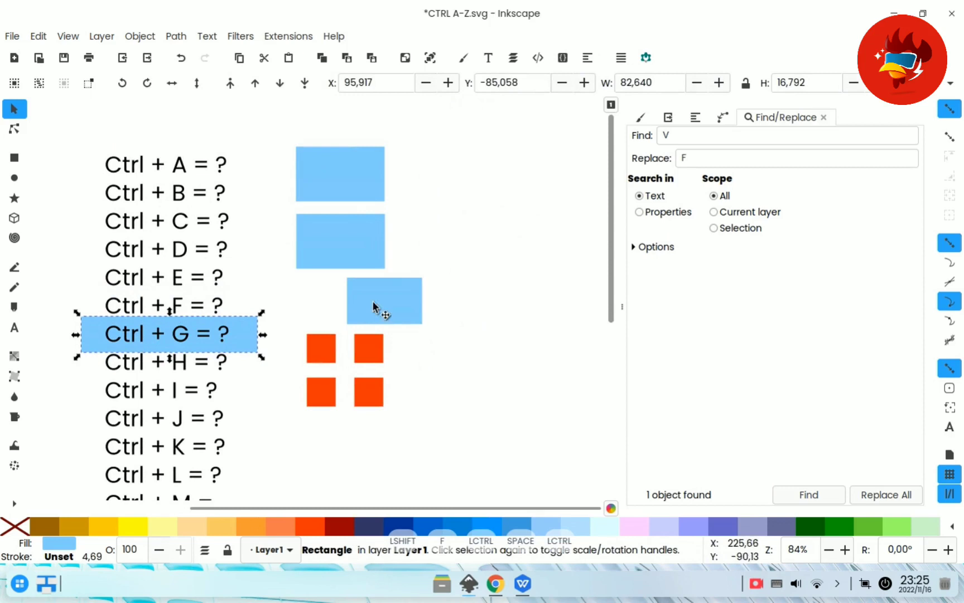
click(509, 294)
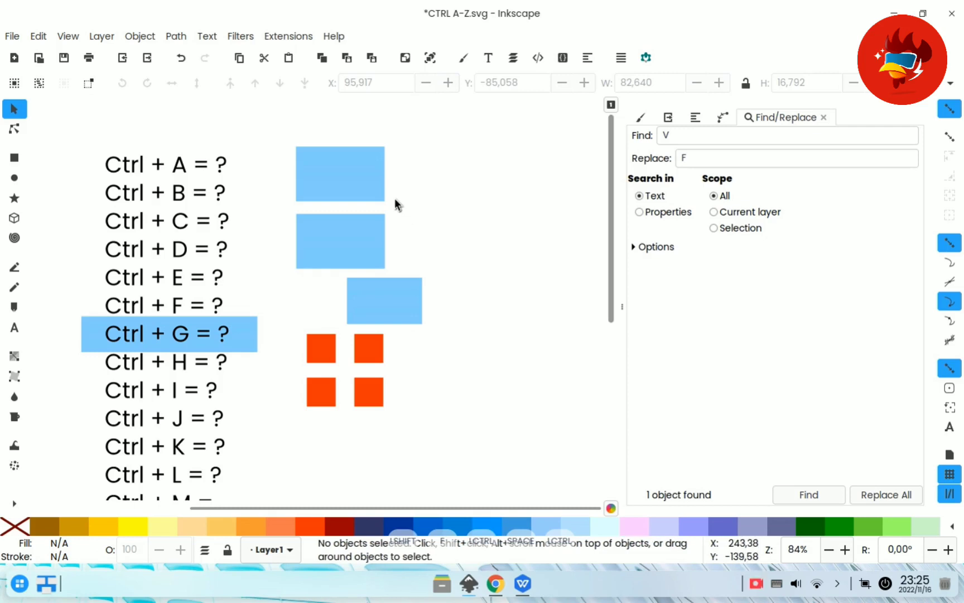
Step: Move the smaller light blue rectangle and the upper-right orange-red square together horizontally to the right, away from the other shapes
click(366, 341)
shift+click(374, 301)
drag(370, 301, 480, 313)
click(521, 453)
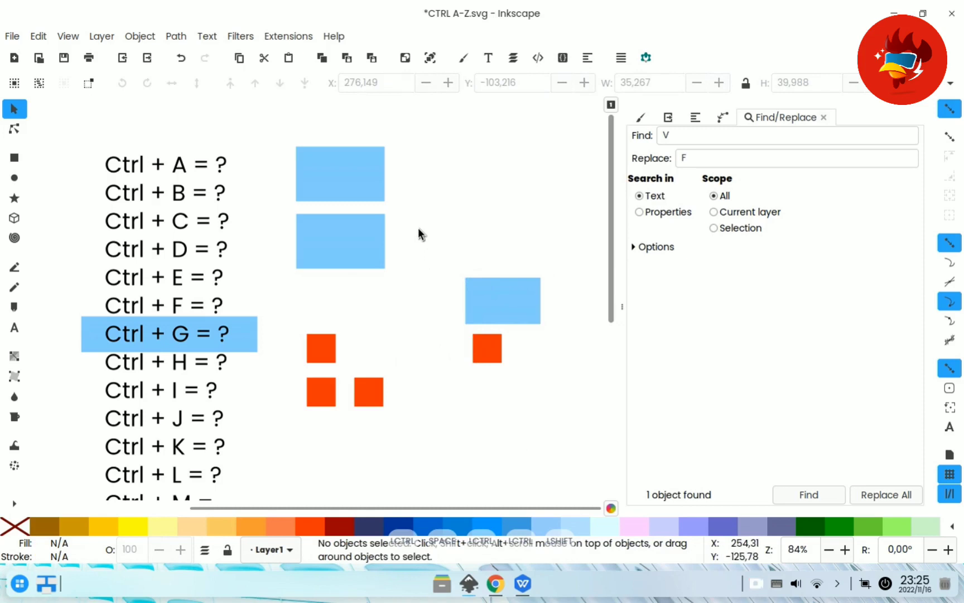
Step: Group the smaller light blue rectangle with the separated orange-red square below it, and deselect the group
drag(418, 228, 570, 399)
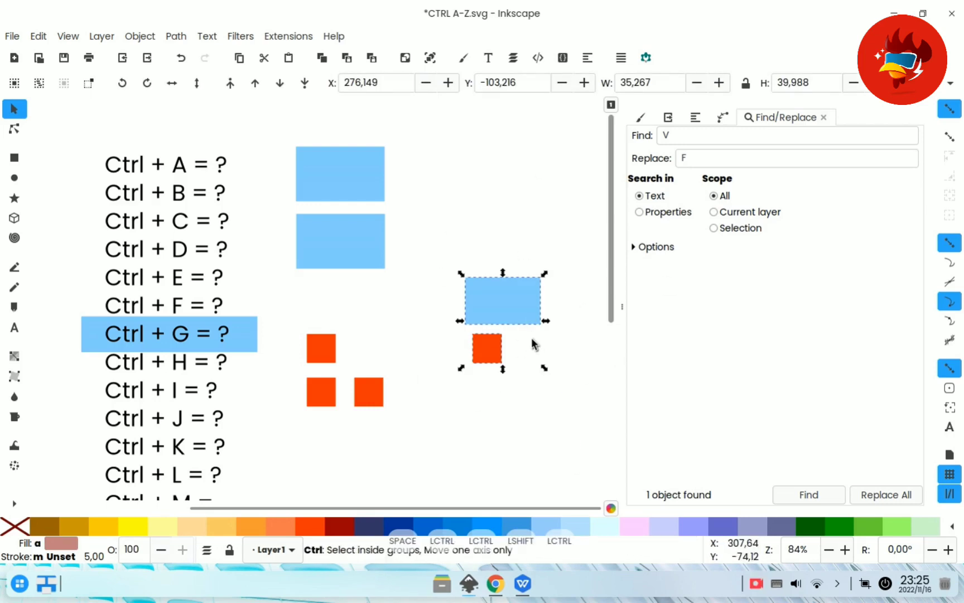
key(ctrl+g)
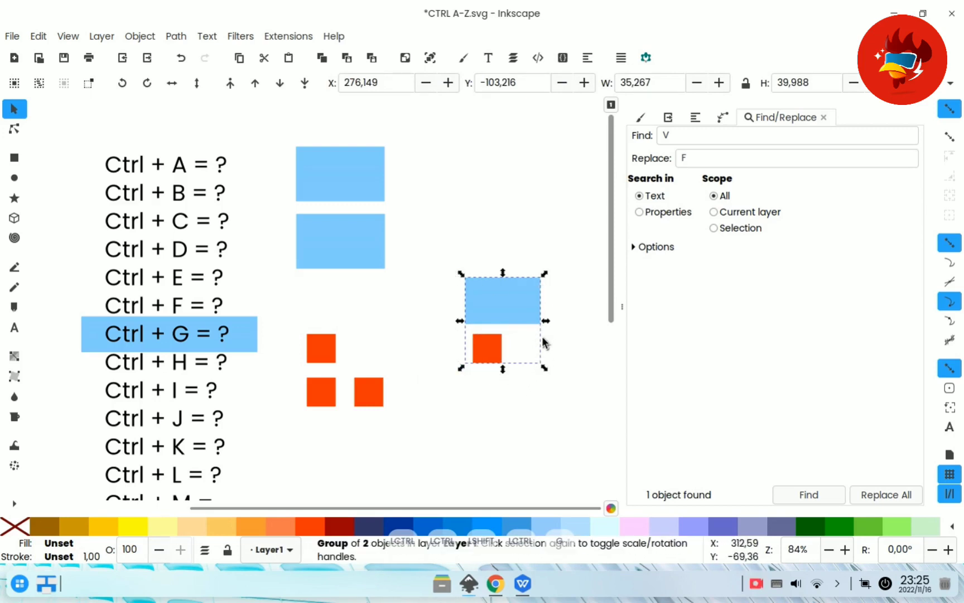
click(552, 429)
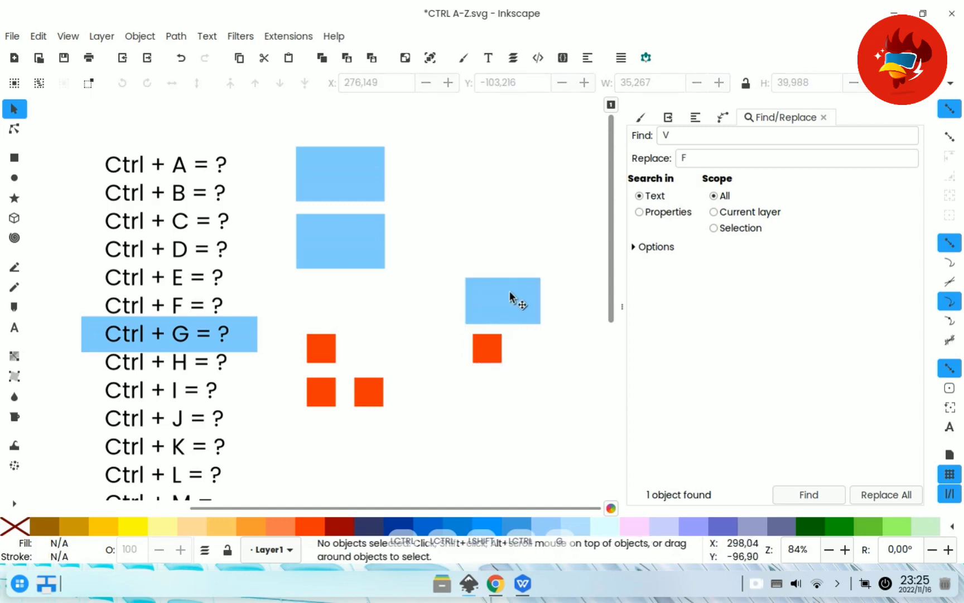
Step: Shift the rectangle-and-square group slightly up and left, and group the three remaining orange-red squares
drag(505, 312, 488, 277)
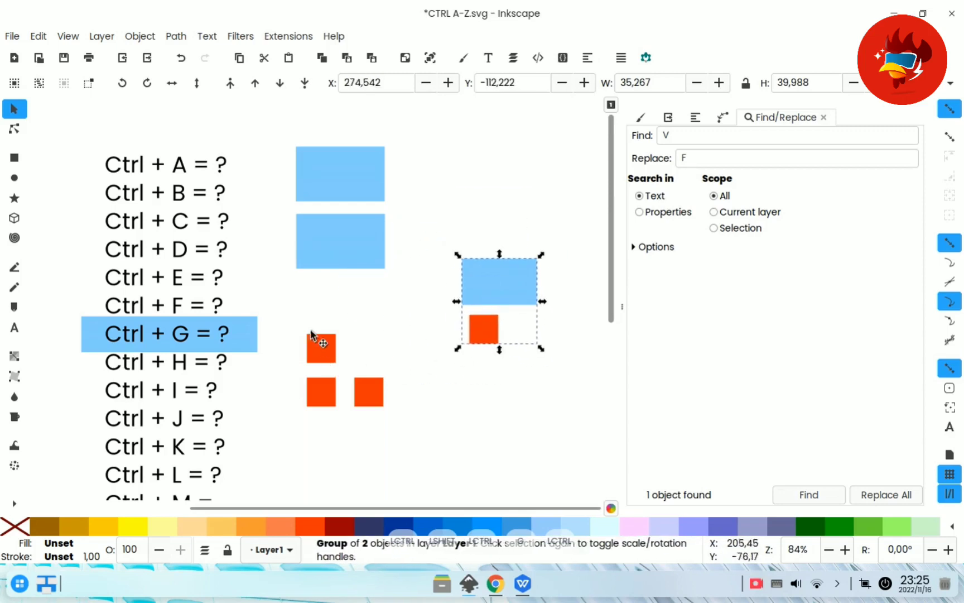
drag(291, 319, 402, 429)
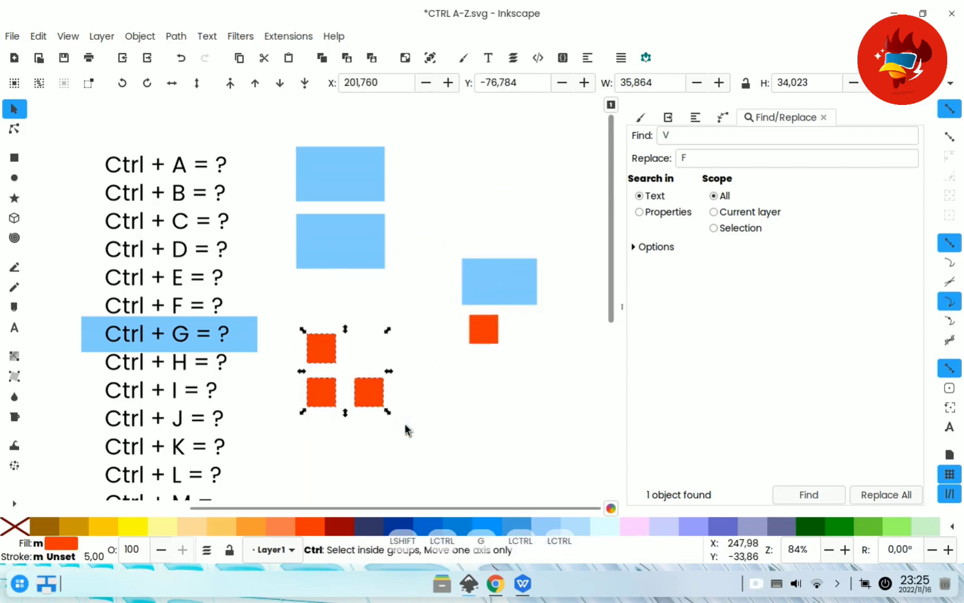
key(ctrl+g)
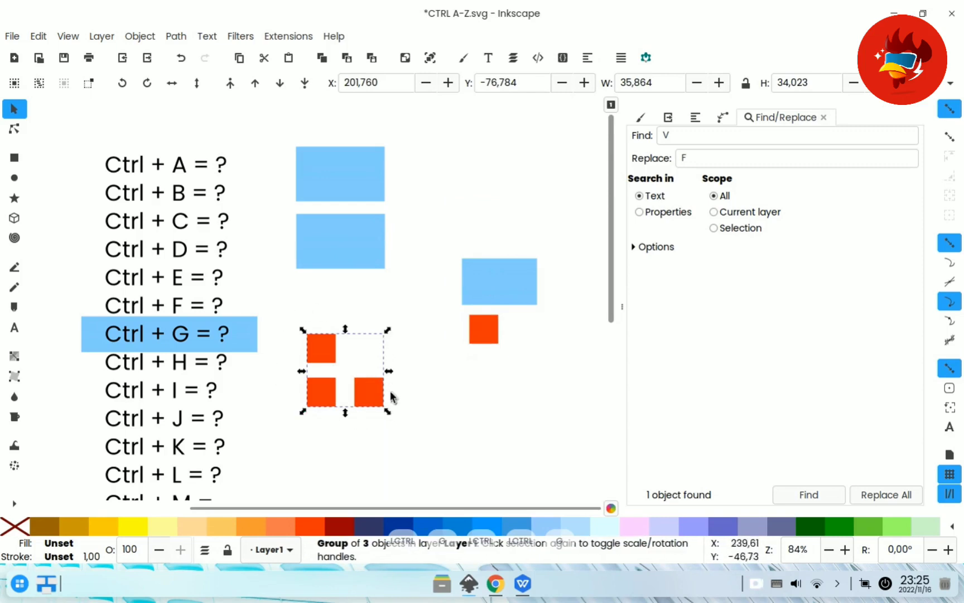
click(475, 434)
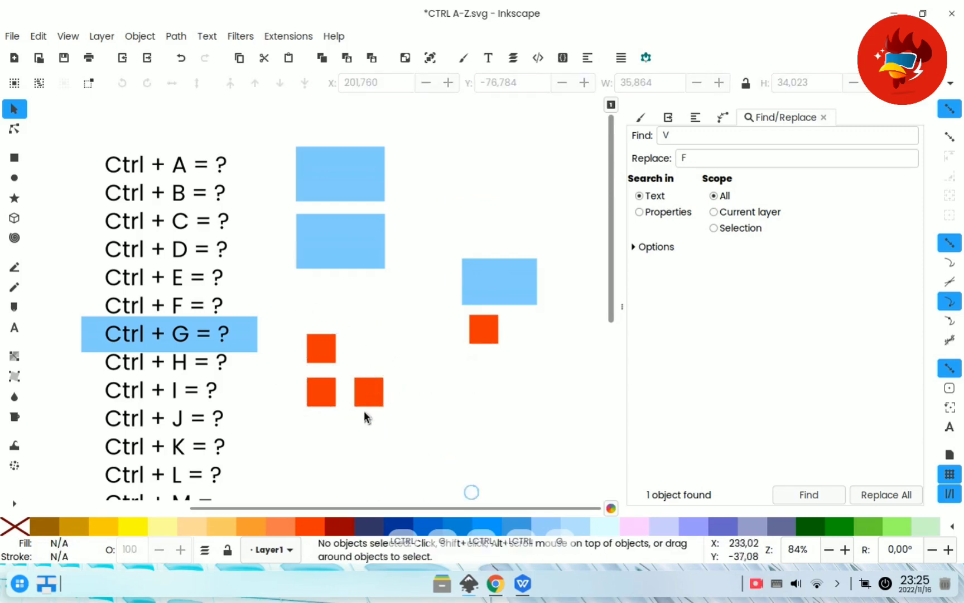
Step: Move the group of three orange-red squares up and to the right, below the light blue rectangles
drag(381, 402, 426, 385)
drag(404, 347, 428, 379)
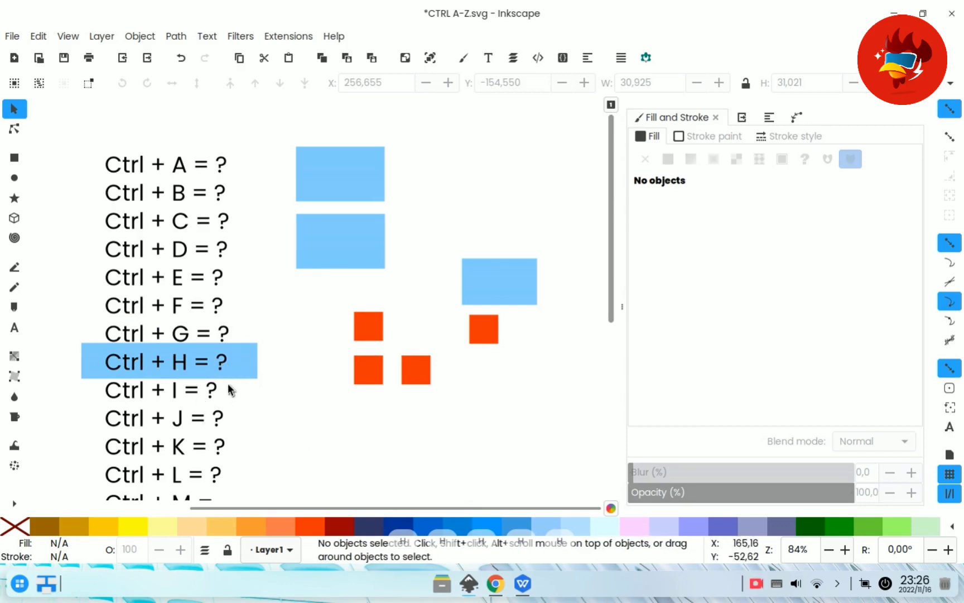
Step: Move the light blue highlight bar down to the Ctrl + I row and deselect it
key(ctrl)
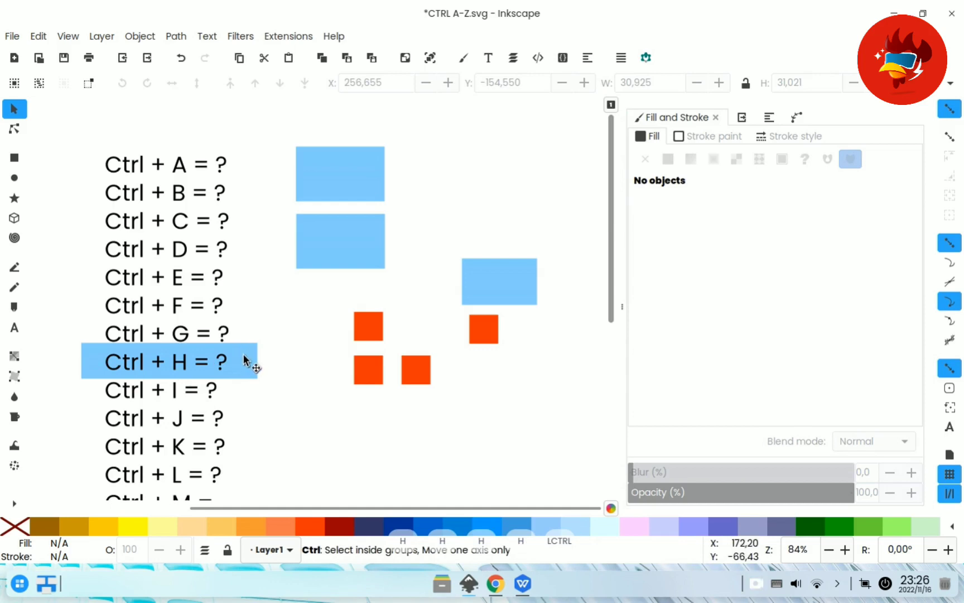
drag(244, 360, 248, 387)
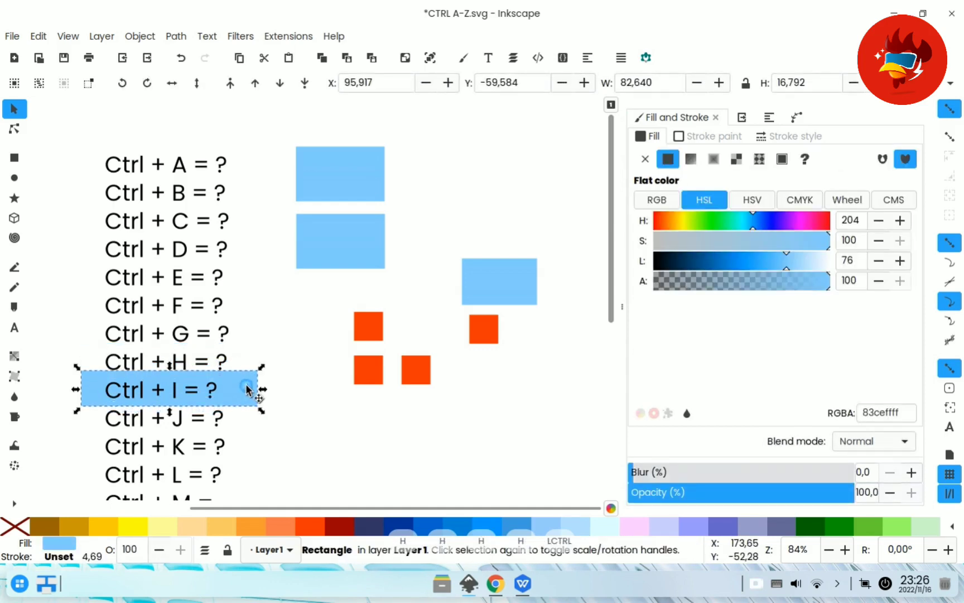
key(Escape)
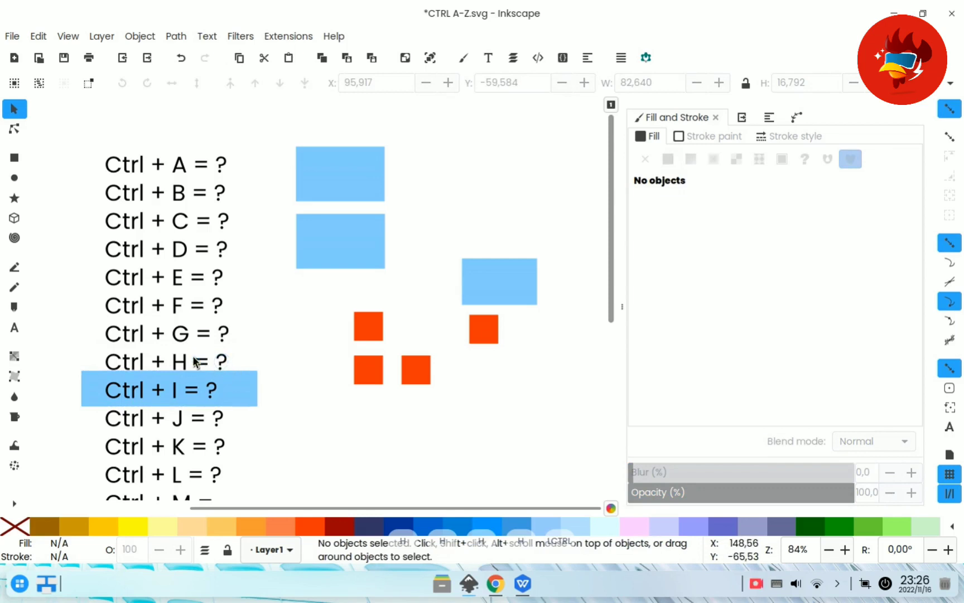
Step: Replace the question mark in the Ctrl + H line of the text list with "-" and deselect the text
ctrl+click(208, 362)
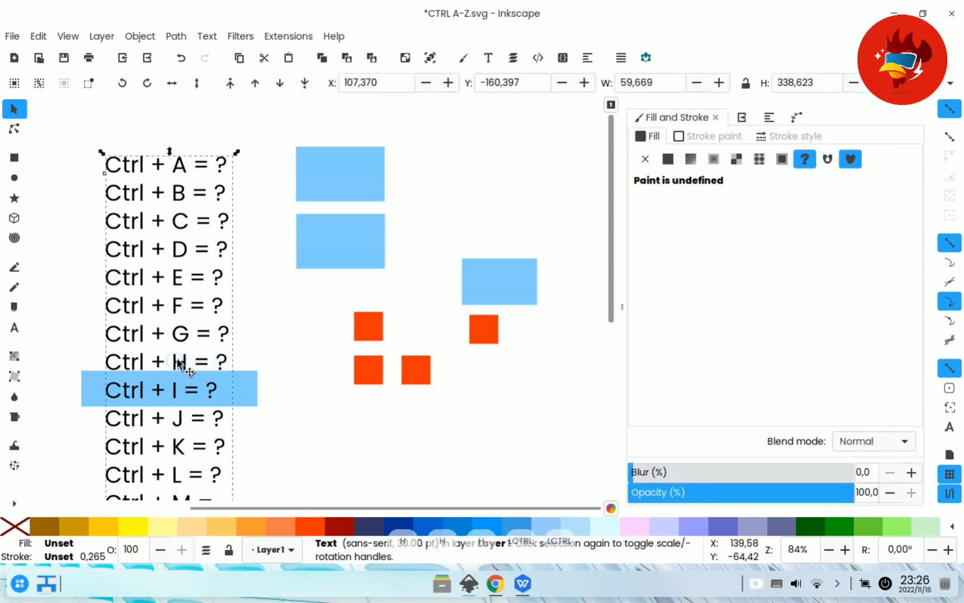
double_click(217, 361)
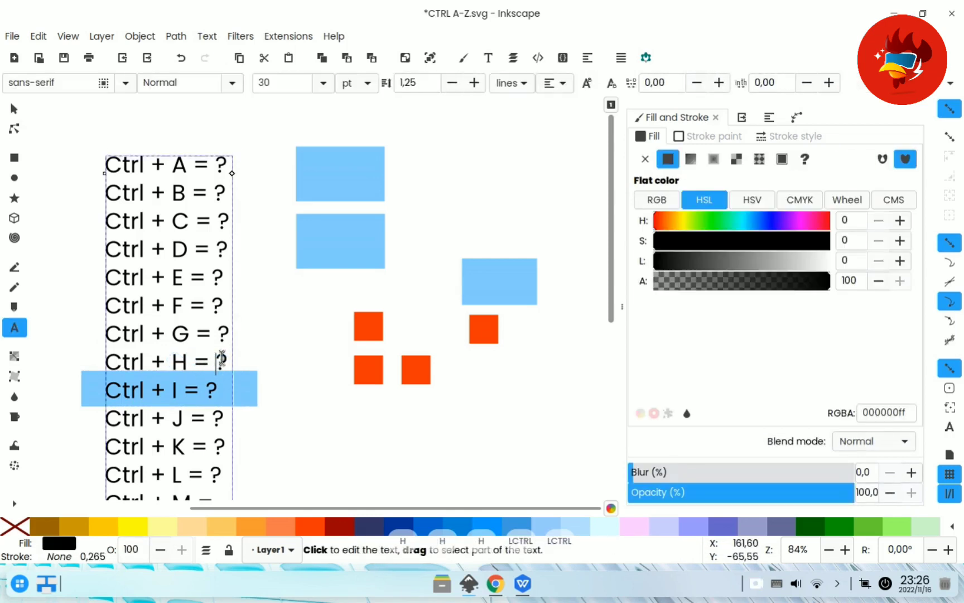
key(Delete)
text(-)
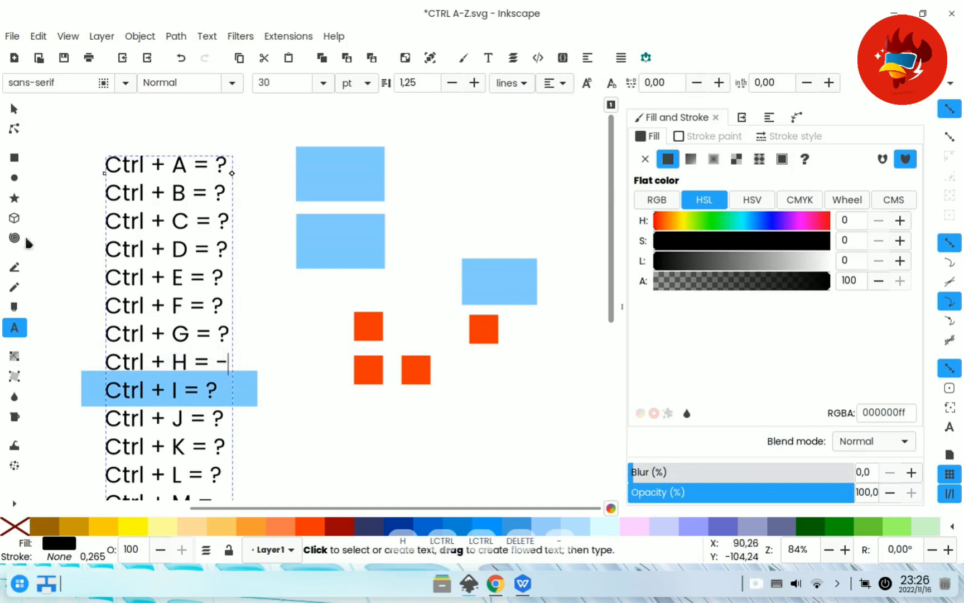
click(17, 109)
key(Escape)
Step: Import the image bg5.png as an embedded bitmap, with the DPI from the file and rendering mode None (auto)
key(ctrl)
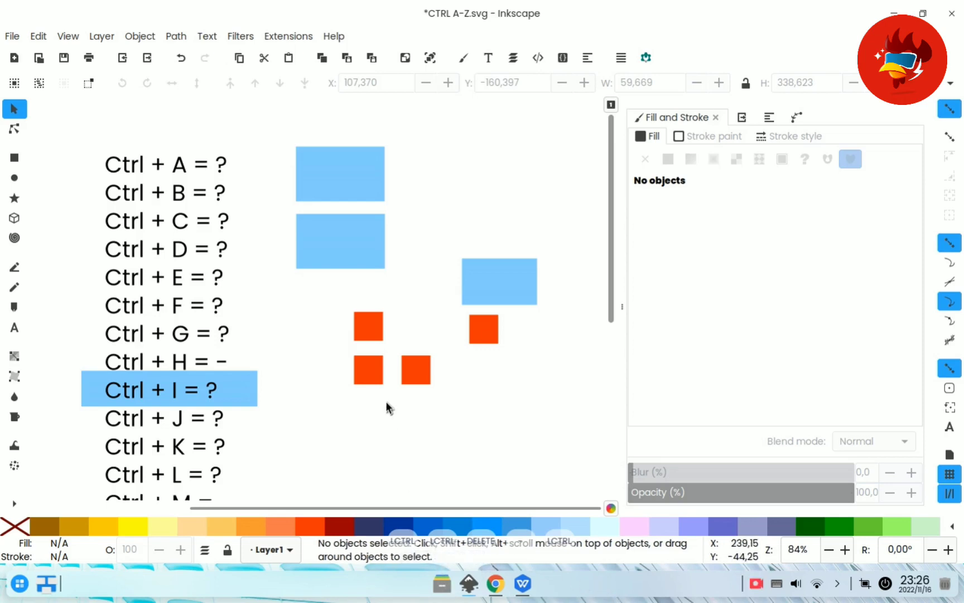
key(ctrl)
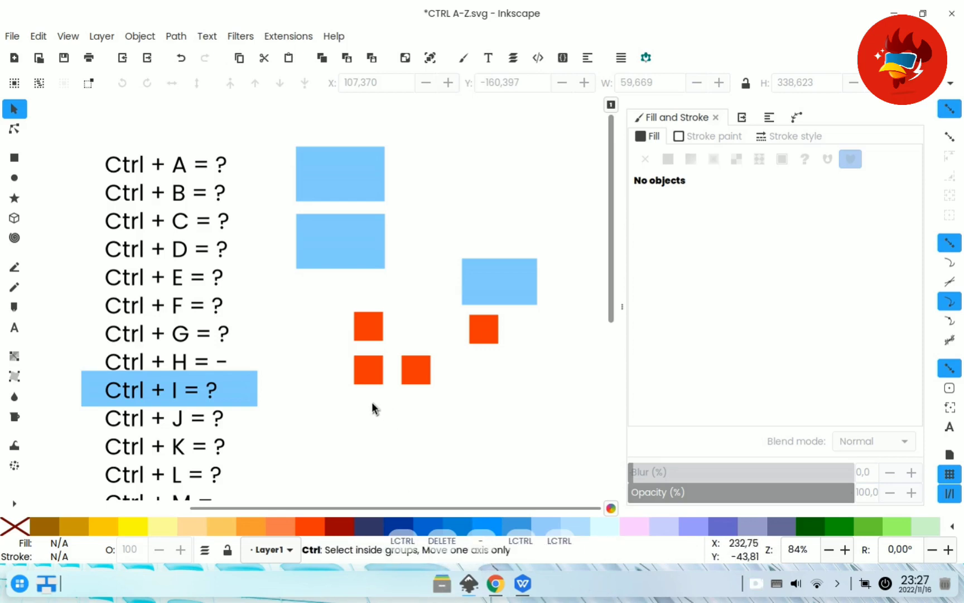
key(ctrl+i)
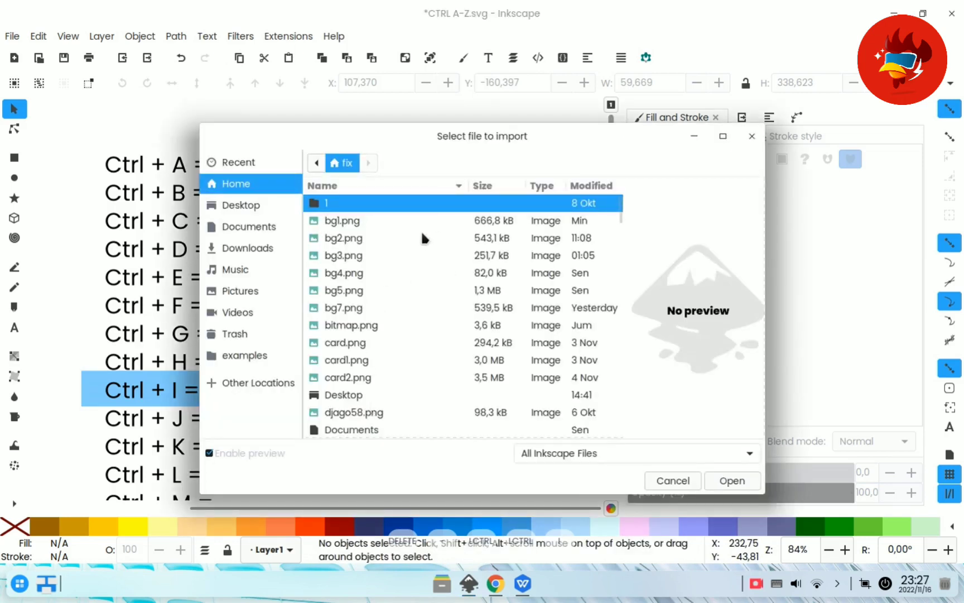
key(Down)
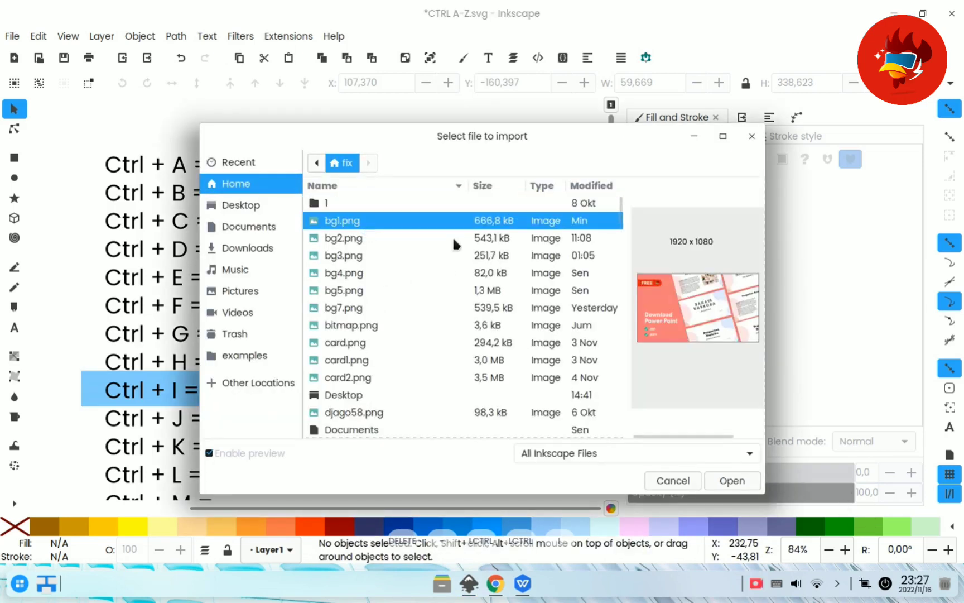
key(Down)
key(Down)
key(Down)
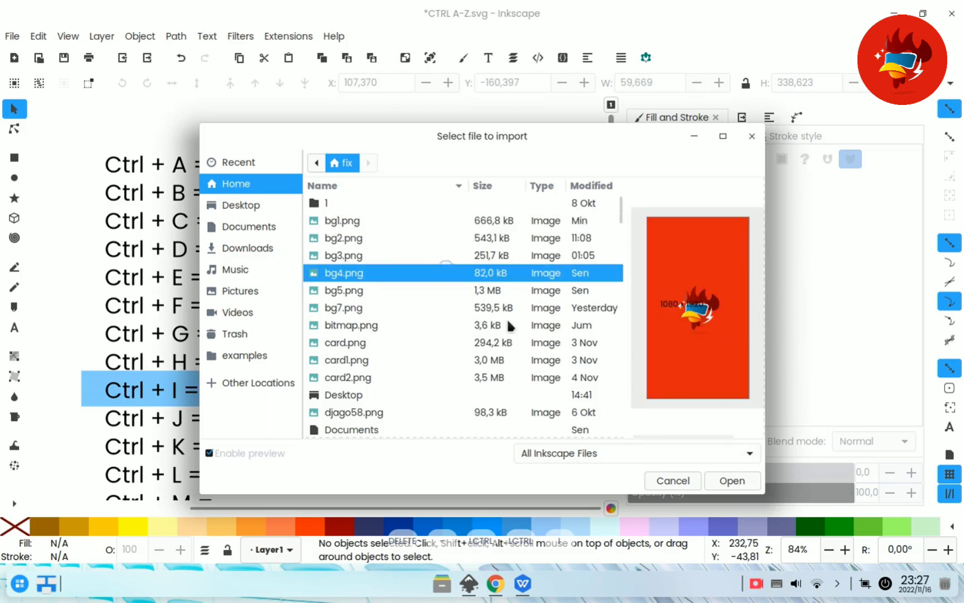
click(413, 293)
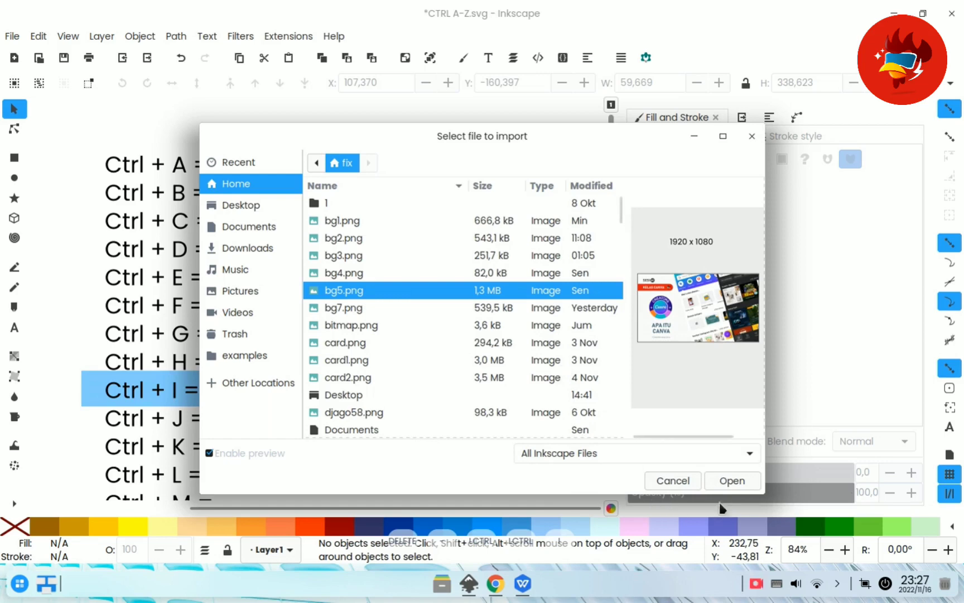
click(733, 481)
click(584, 369)
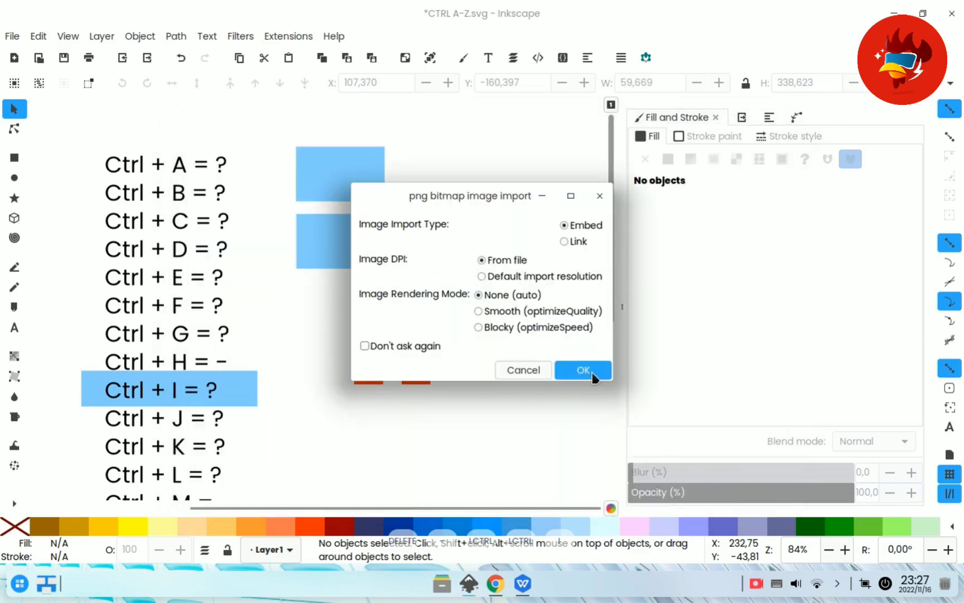
Step: Position the imported image over the shapes beside the list and delete it
drag(289, 231, 354, 232)
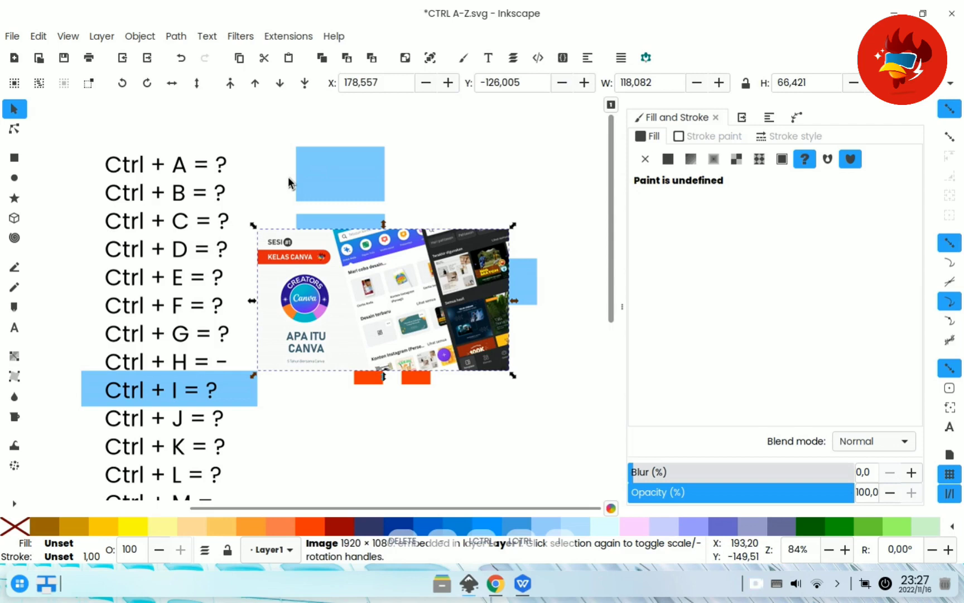
key(Delete)
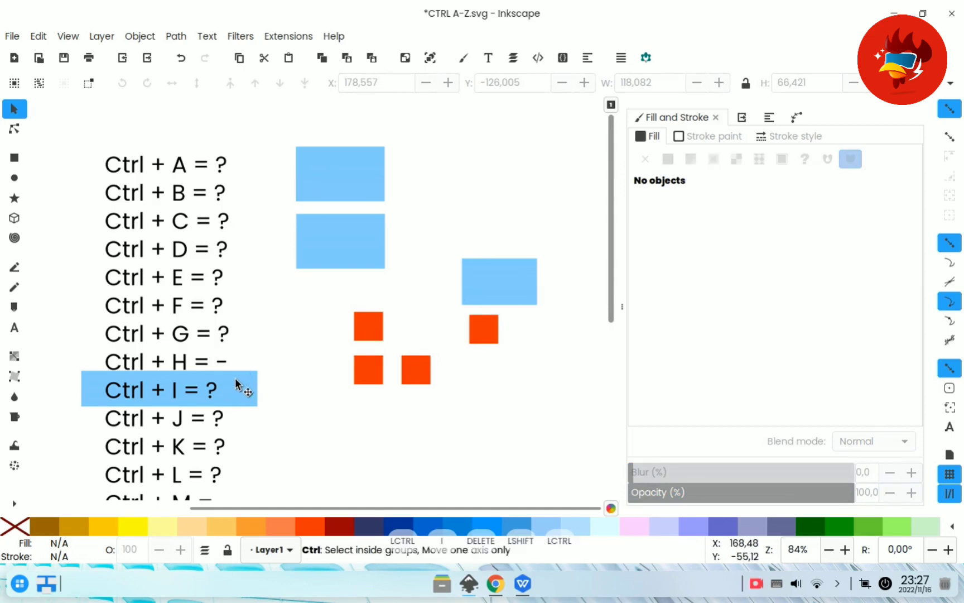
Step: Move the light blue highlight bar down to the Ctrl + J row, apply Dynamic Offset to it and deselect it
mouse_move(241, 385)
mouse_down()
mouse_move(246, 432)
mouse_move(241, 413)
mouse_up()
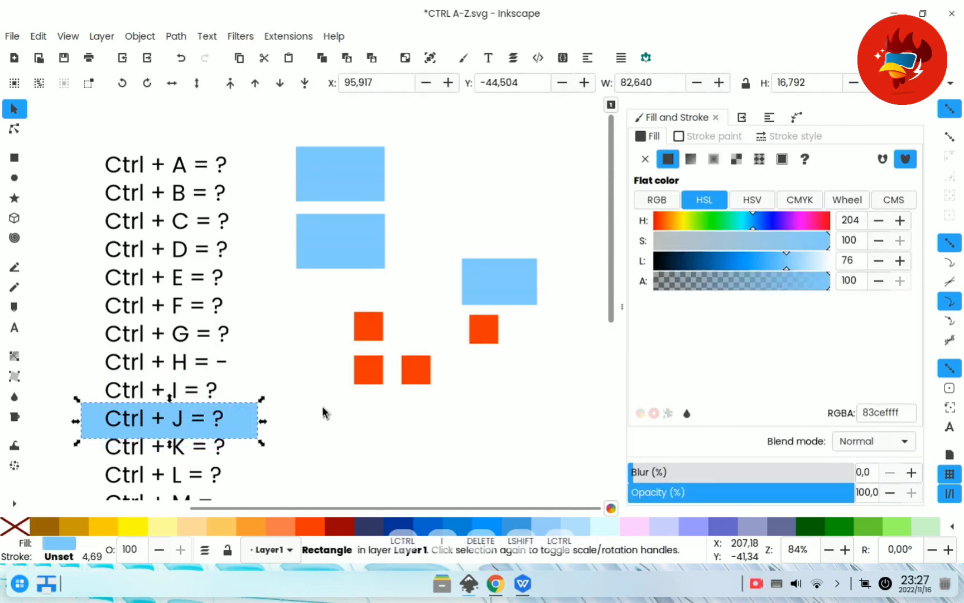
key(ctrl+j)
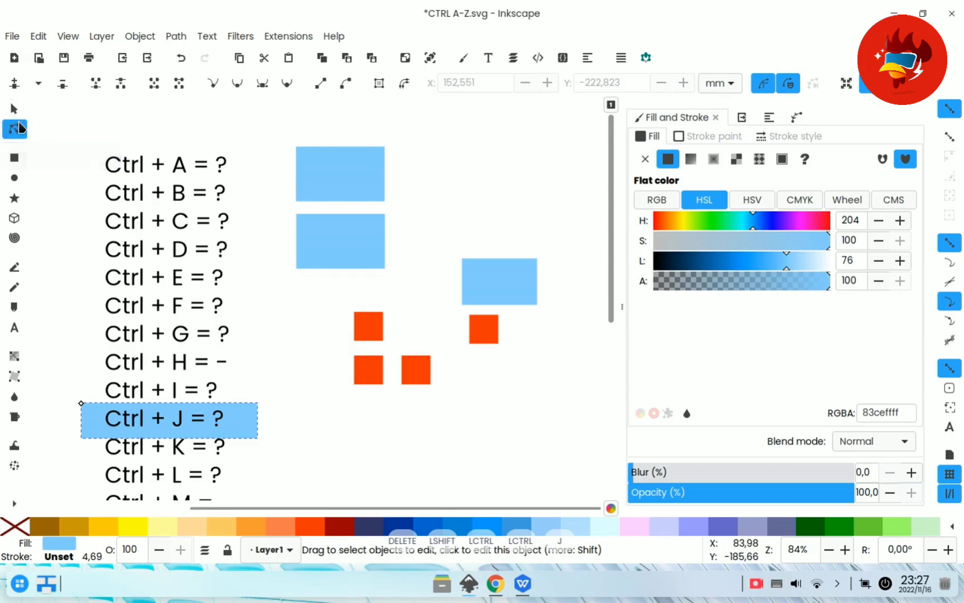
click(51, 118)
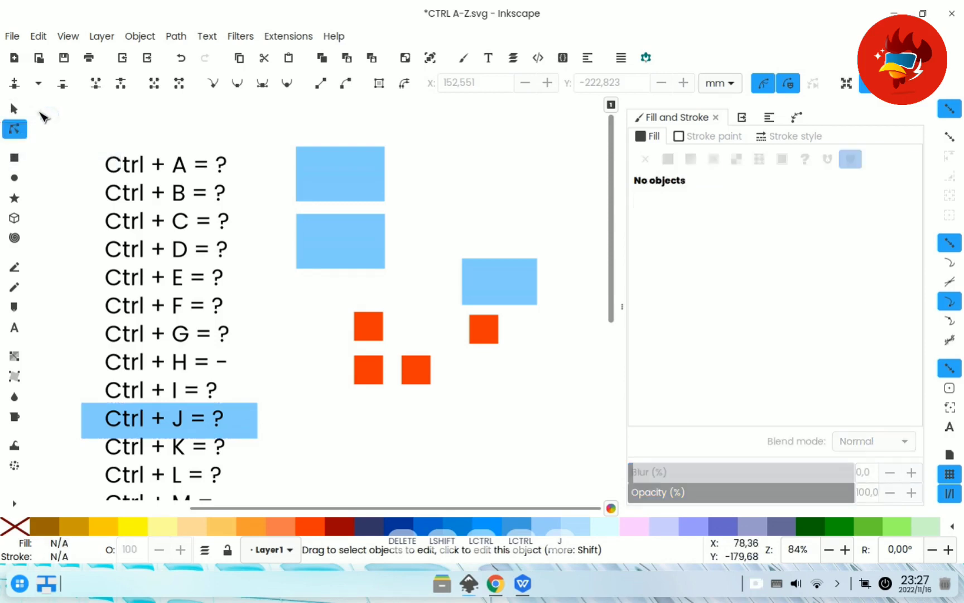
click(15, 109)
Step: Move the light blue highlight bar down to the Ctrl + K row and deselect it
scroll(316, 352, down, 2)
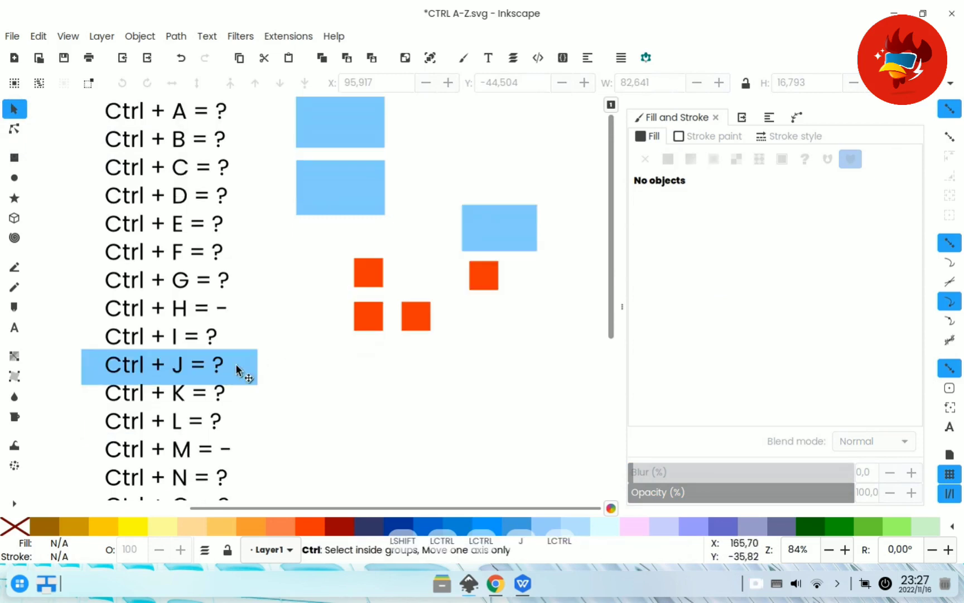
drag(254, 368, 247, 397)
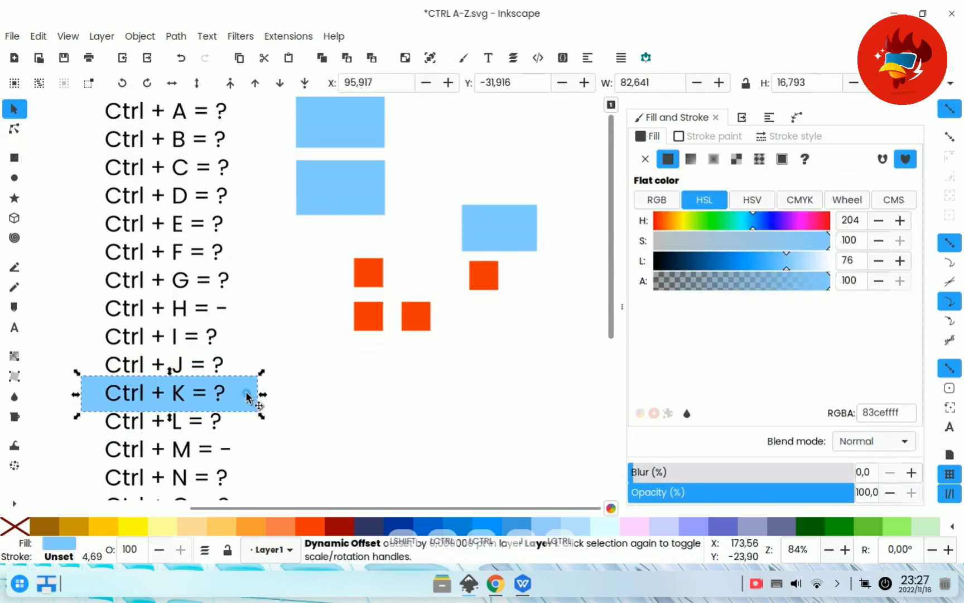
click(292, 396)
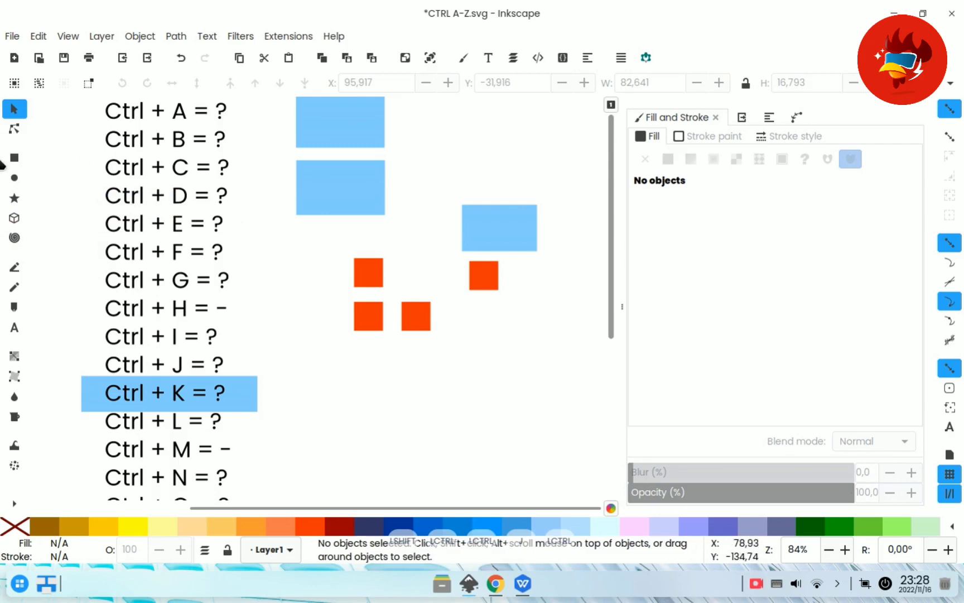
Step: Draw an orange-red circle with a radius of about 17.5 mm below the group of three squares
click(10, 183)
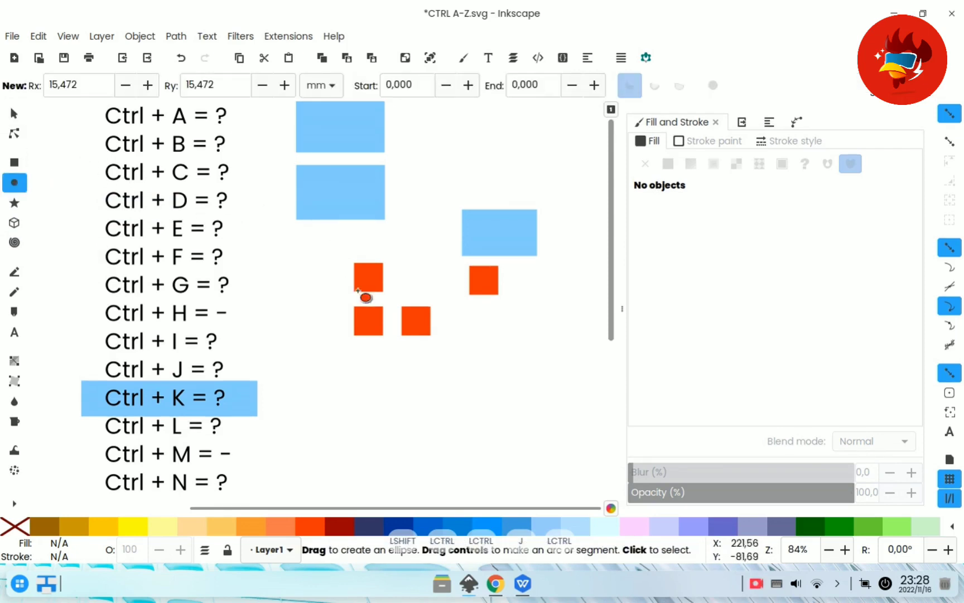
key(ctrl)
drag(336, 377, 411, 450)
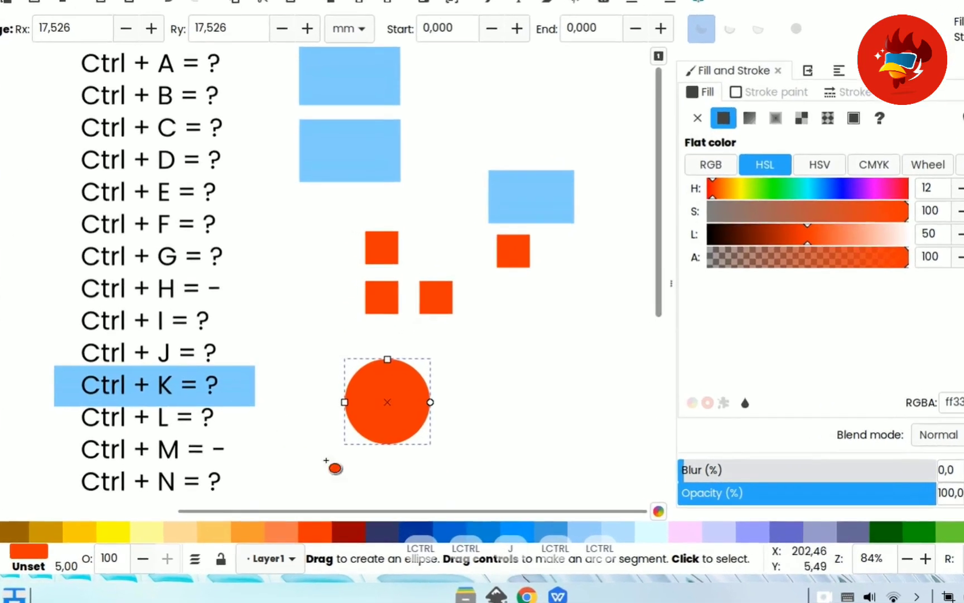
Step: Apply Combine to the orange-red circle to turn it into a path, and return to the Selector tool
key(ctrl)
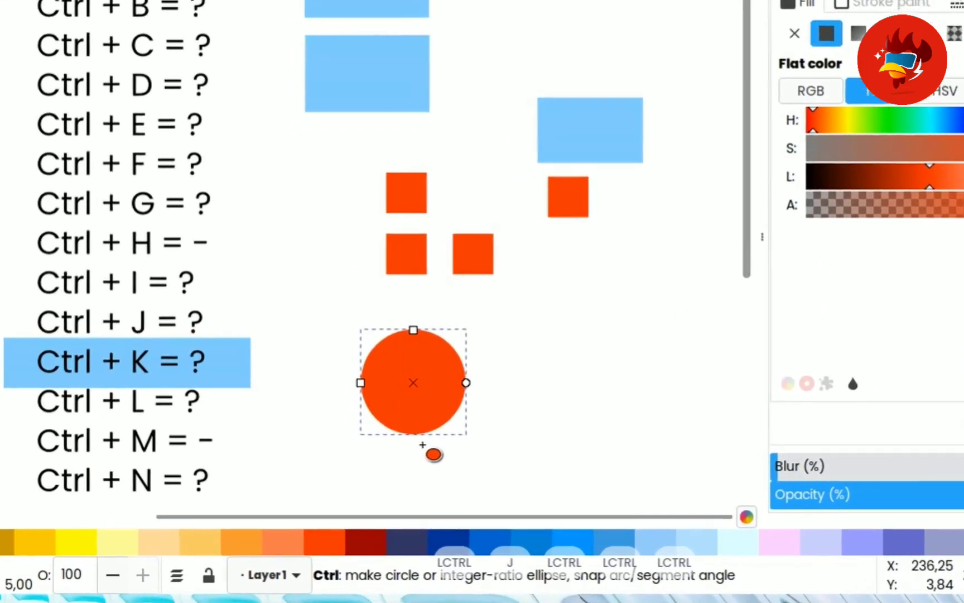
key(ctrl+k)
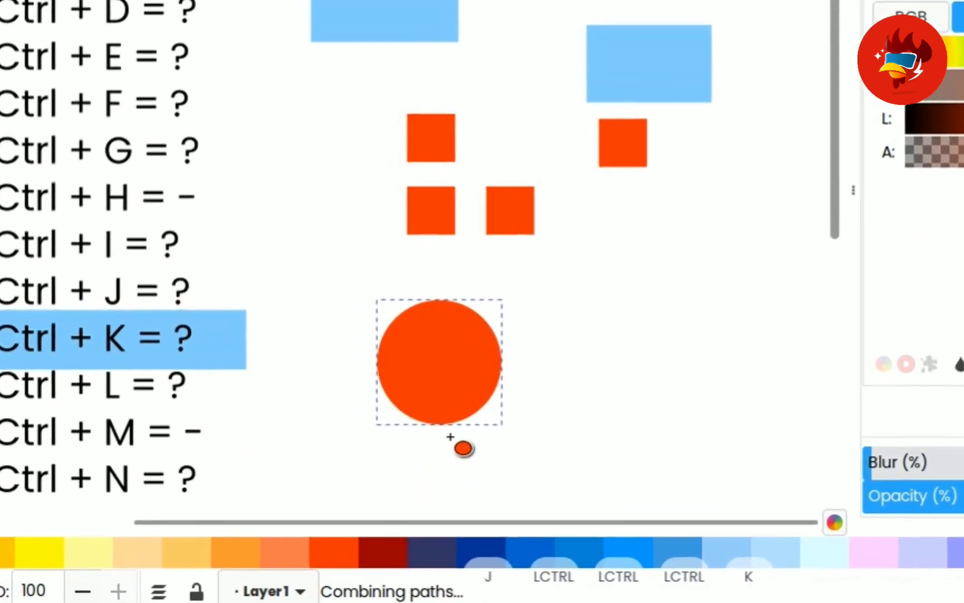
key(s)
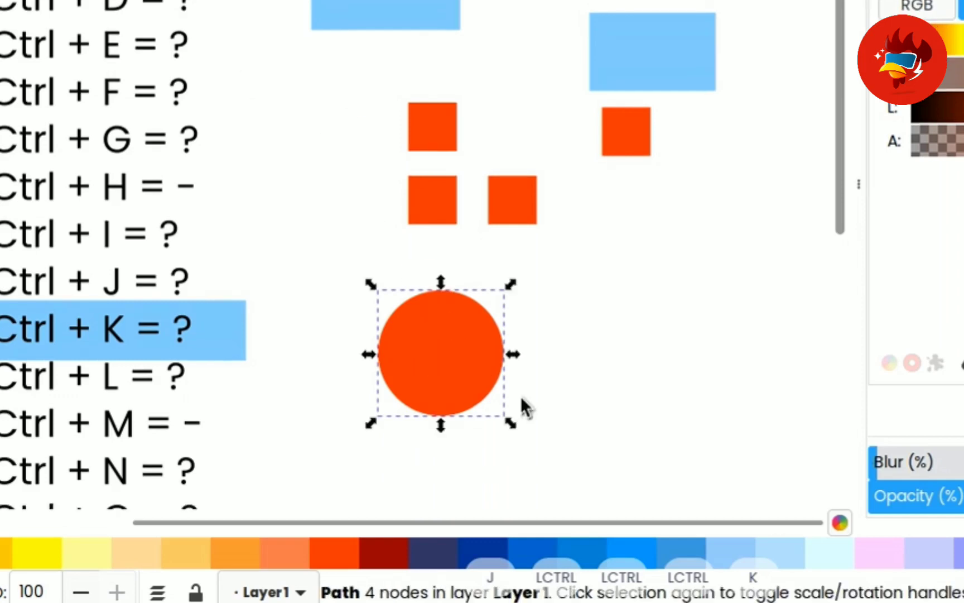
Step: Reshape the circle path by moving its left node outward, its top node up and left, and its right node outward
key(ctrl)
double_click(441, 371)
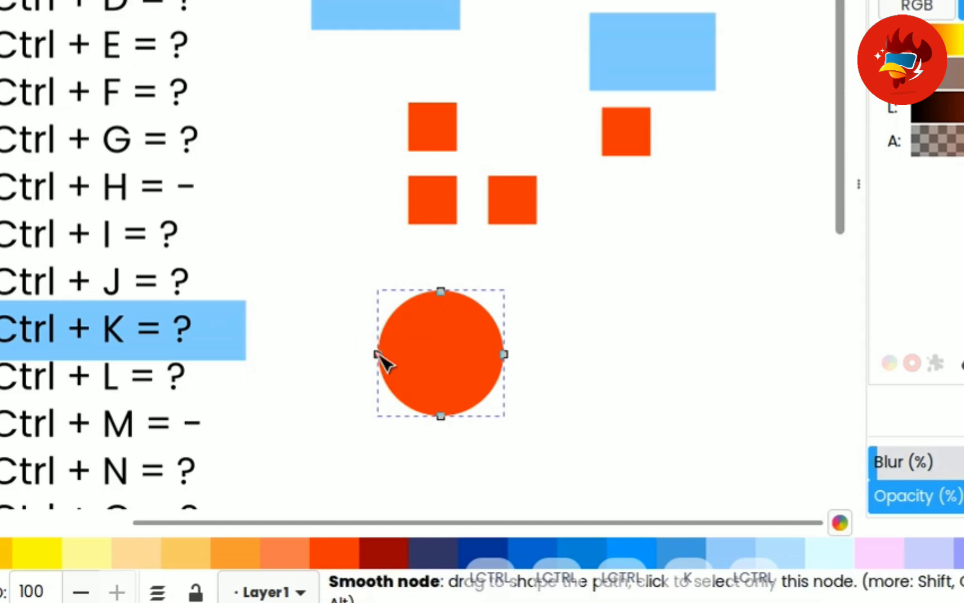
drag(377, 354, 342, 357)
drag(442, 291, 396, 266)
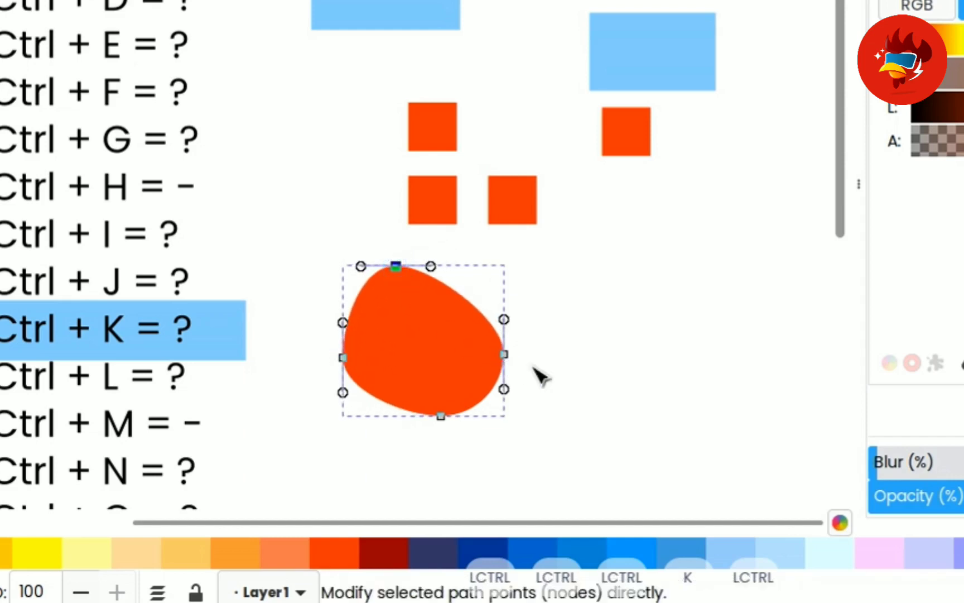
drag(505, 354, 559, 354)
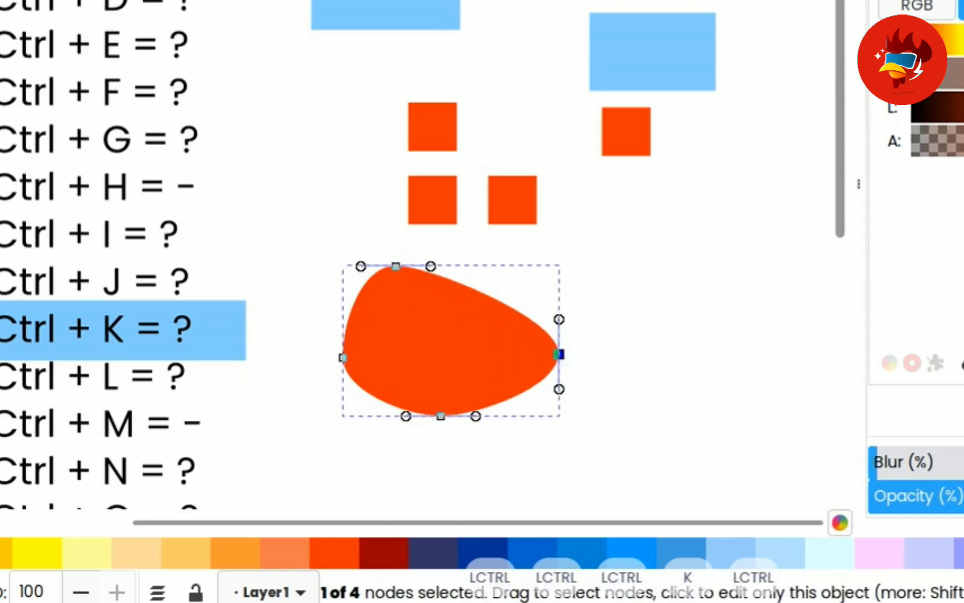
Step: Draw an orange-red circle beside the reshaped path and shrink it to an ellipse with radii of about 9.4 by 7.9 mm
key(e)
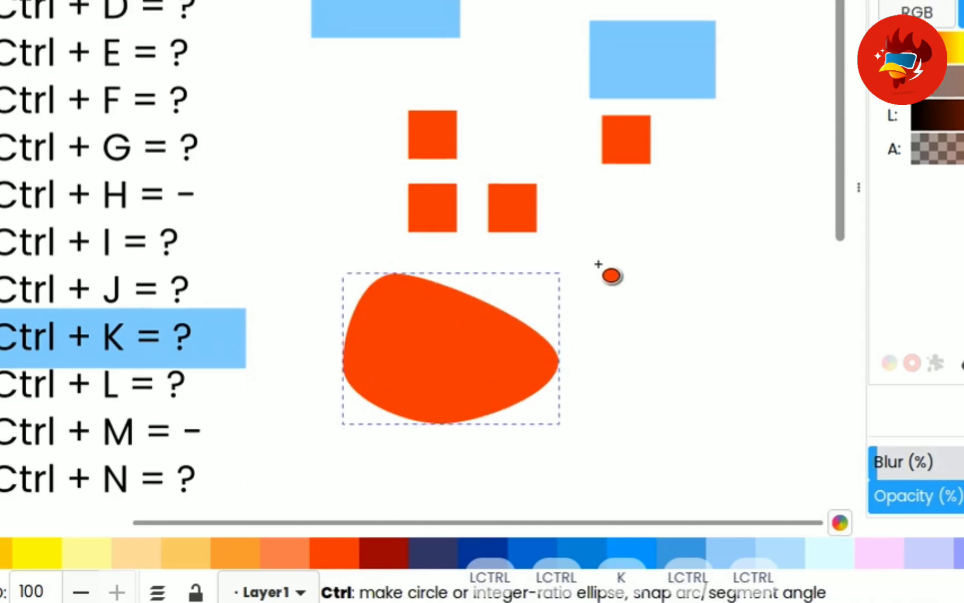
mouse_move(597, 263)
mouse_down()
mouse_move(650, 329)
mouse_move(754, 416)
mouse_up()
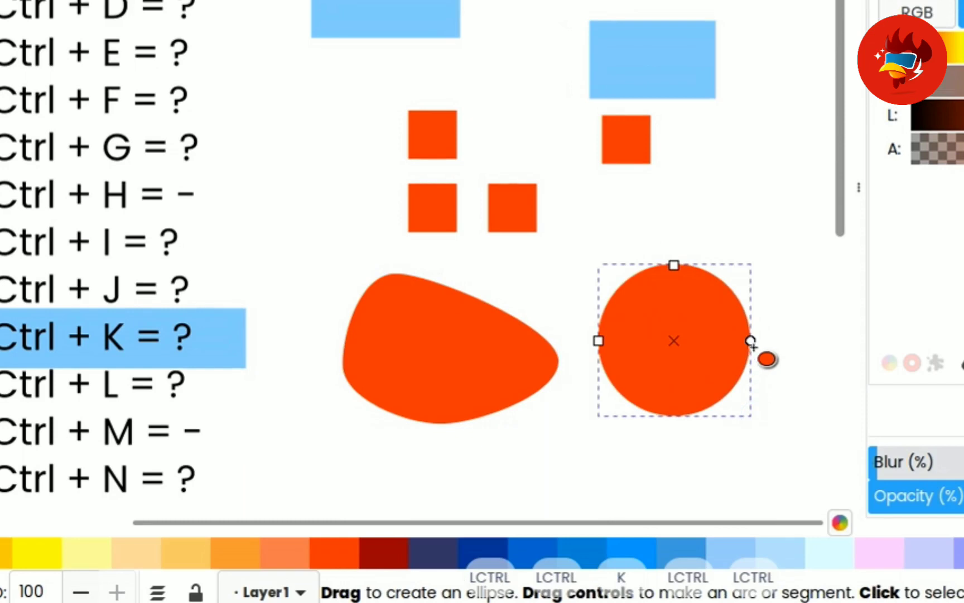
drag(674, 265, 665, 365)
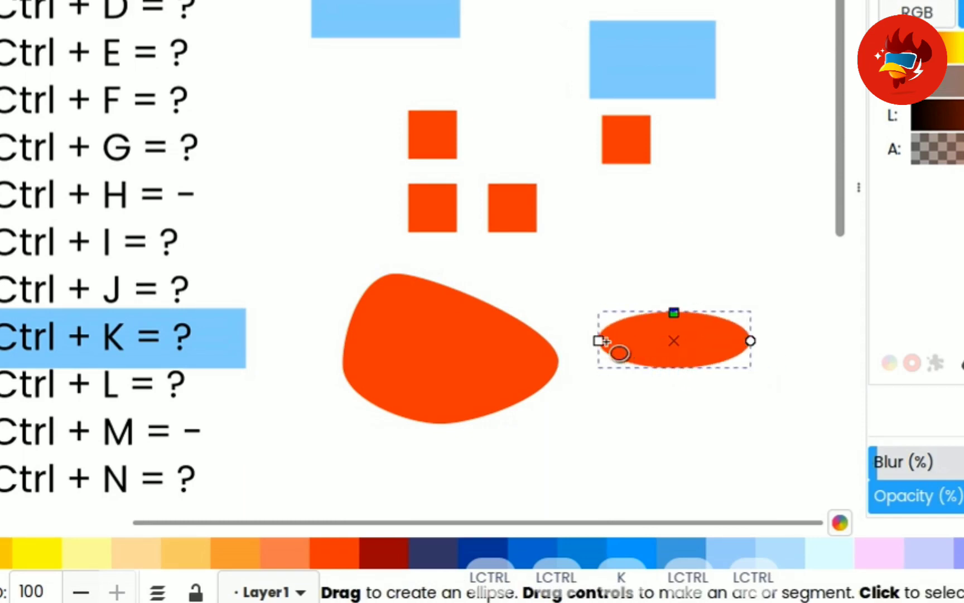
drag(599, 341, 640, 340)
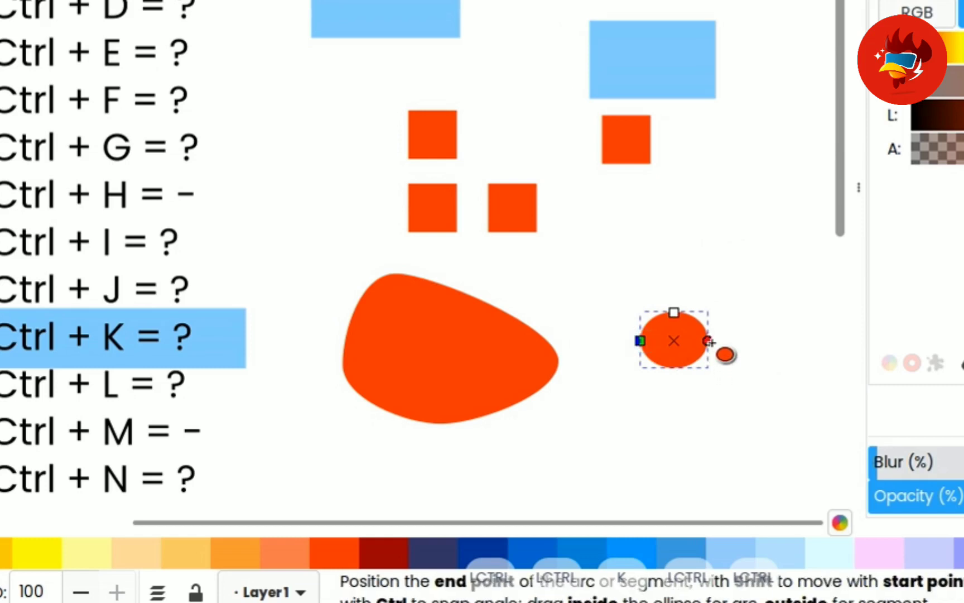
Step: Try to cut the small ellipse into an arc, undo that change, and show the nodes of the reshaped path
drag(708, 340, 760, 233)
key(ctrl+z)
click(478, 316)
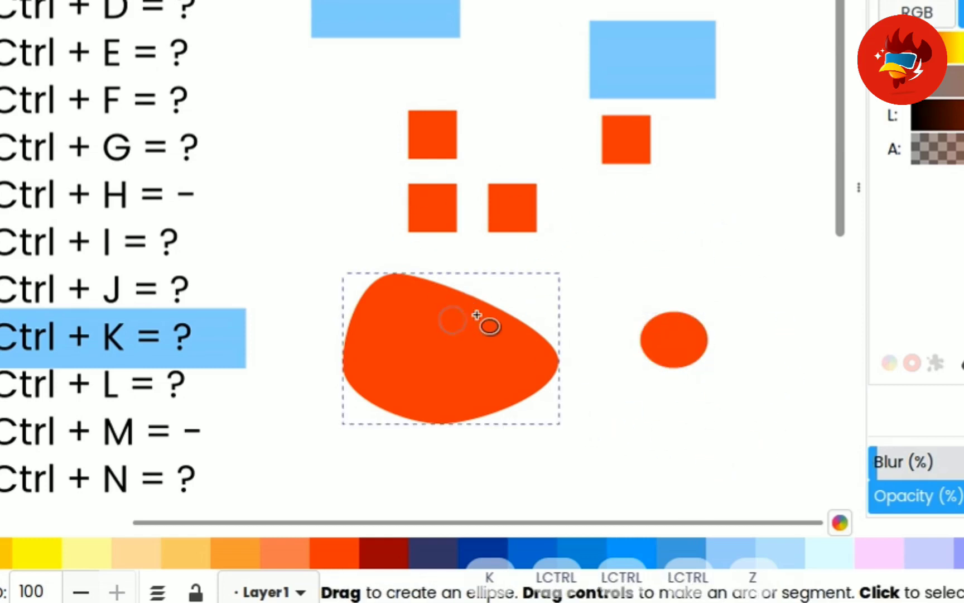
key(n)
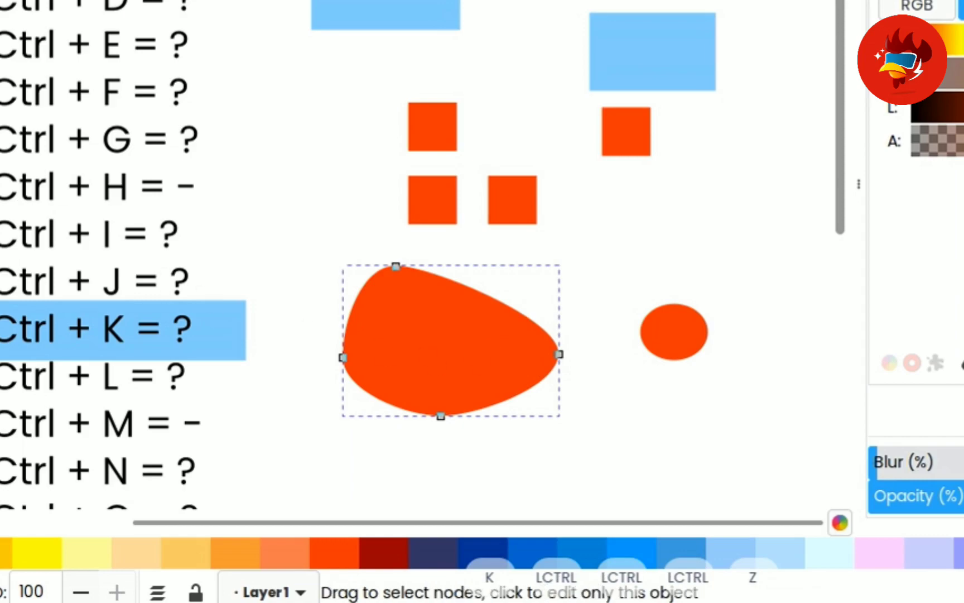
Step: Return to the Selector tool and move the light blue highlight bar down to the Ctrl + L row
key(s)
drag(216, 321, 224, 386)
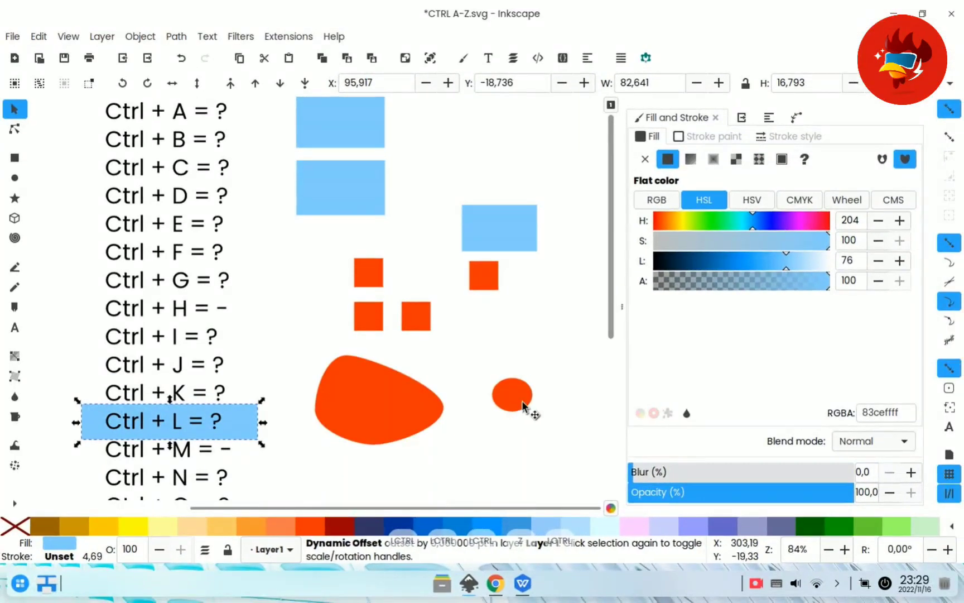
Step: Draw a whole orange-red circle with a radius of about 11.9 mm below the small ellipse
click(14, 177)
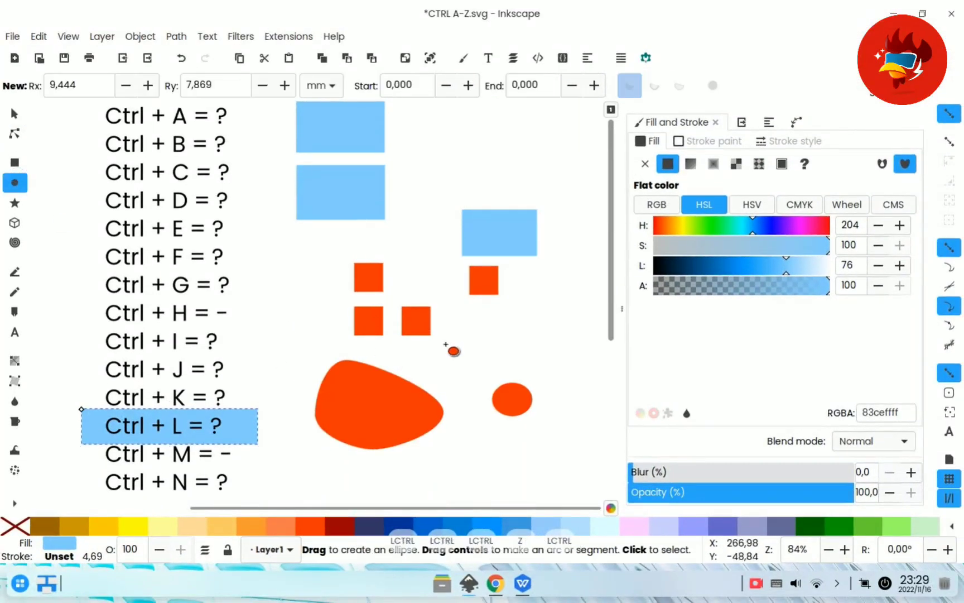
scroll(447, 341, down, 2)
drag(446, 390, 497, 440)
click(725, 84)
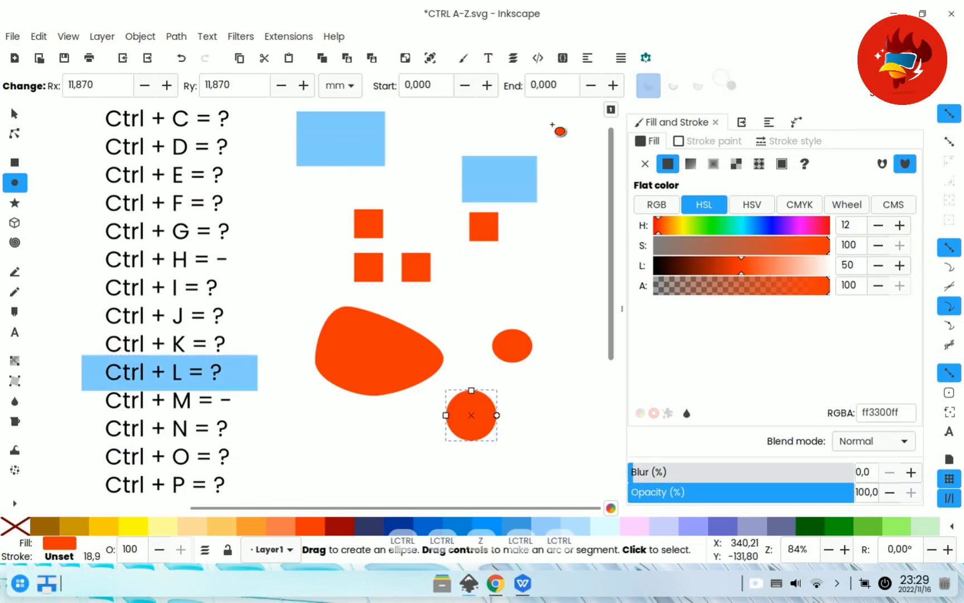
Step: Apply Combine to the new circle below the ellipse to turn it into a path
click(15, 113)
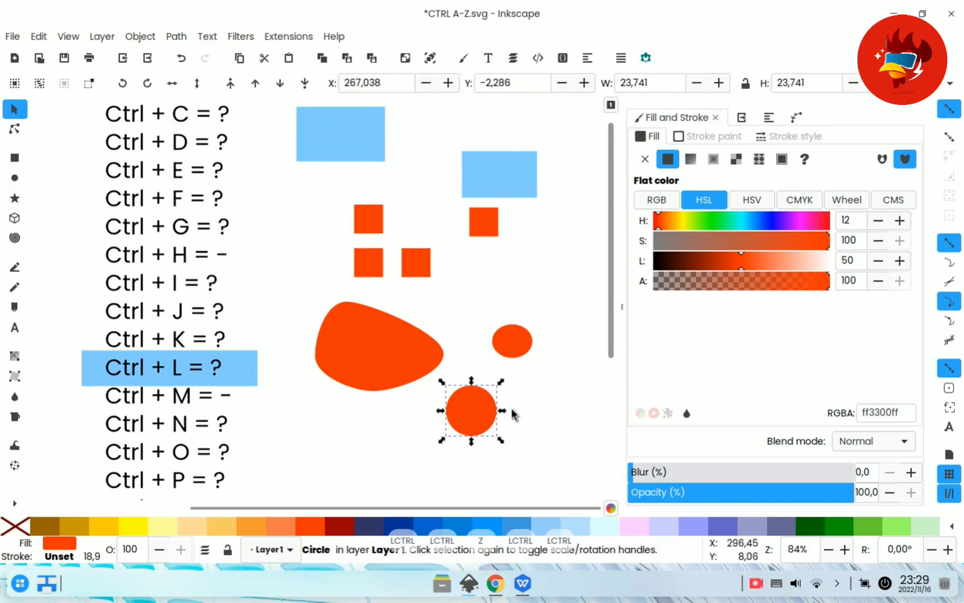
key(ctrl)
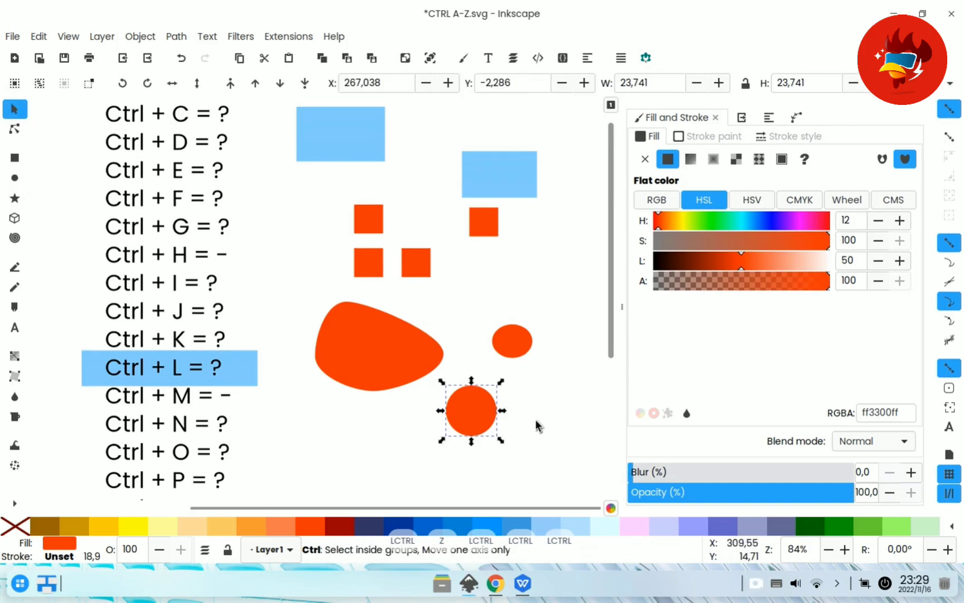
key(ctrl+k)
key(ctrl)
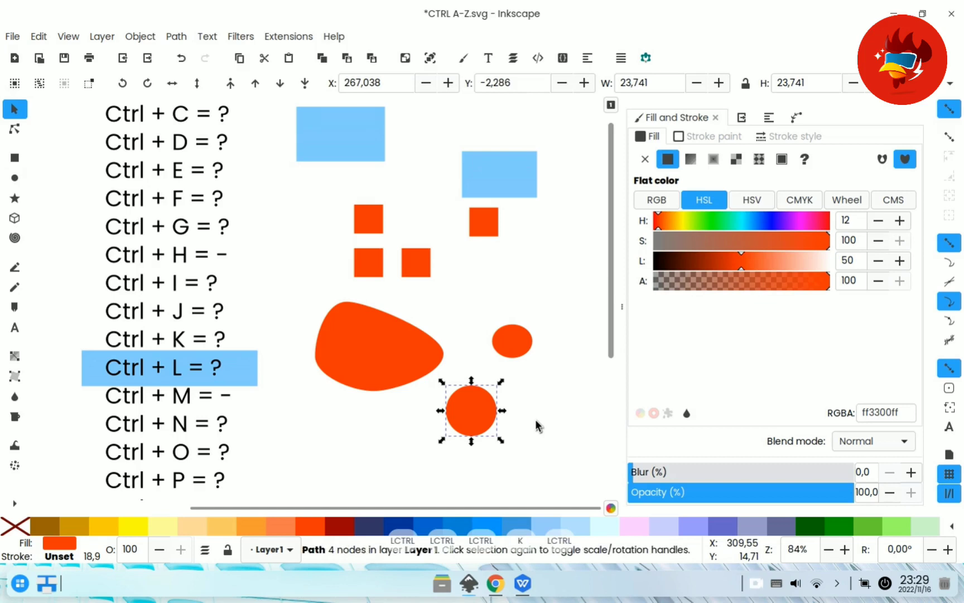
key(space)
ctrl+scroll(462, 402, up, 5)
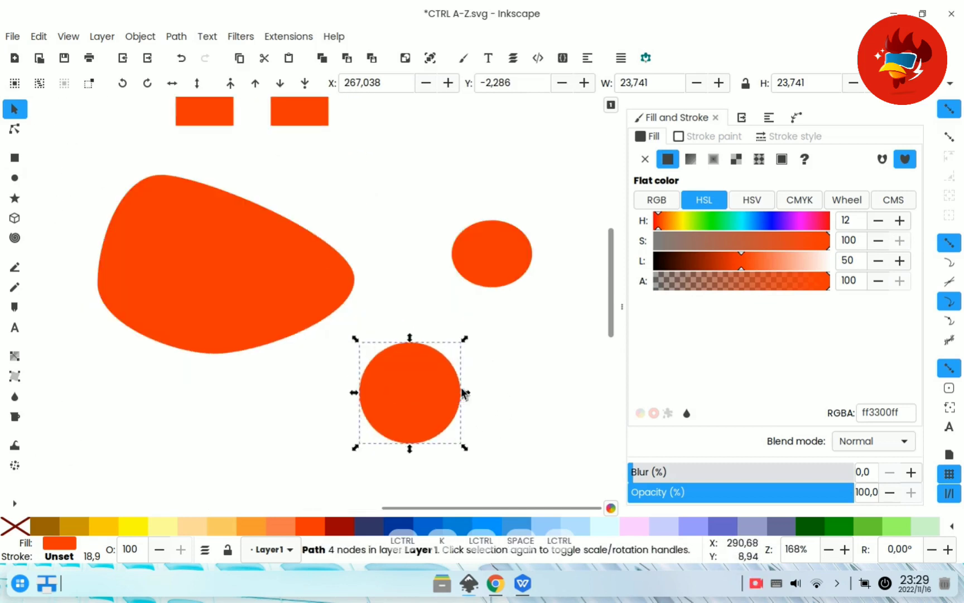
Step: Select the circle path again and apply Simplify repeatedly until it shrinks to a small drop about 4 mm wide
click(524, 377)
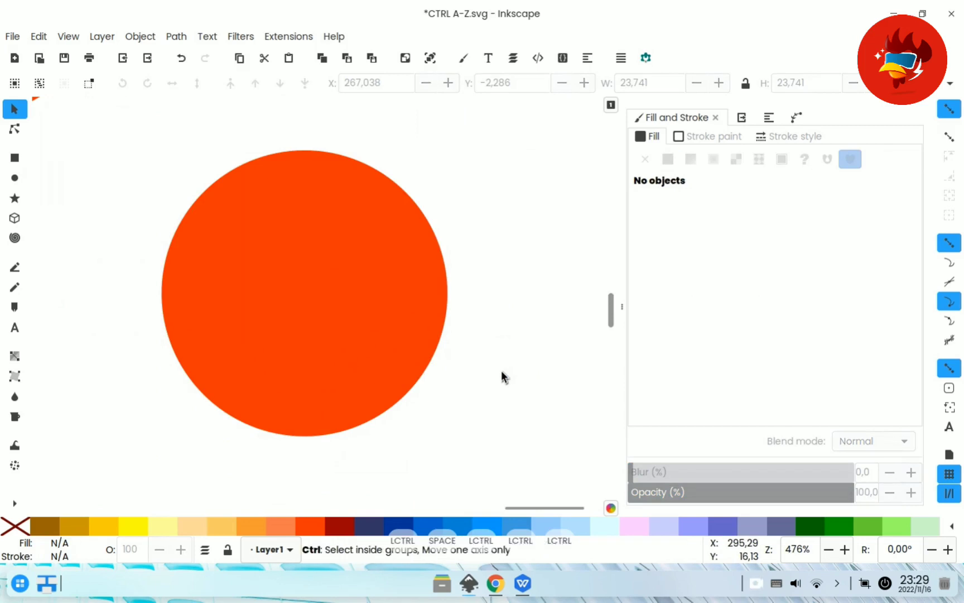
click(396, 285)
key(ctrl)
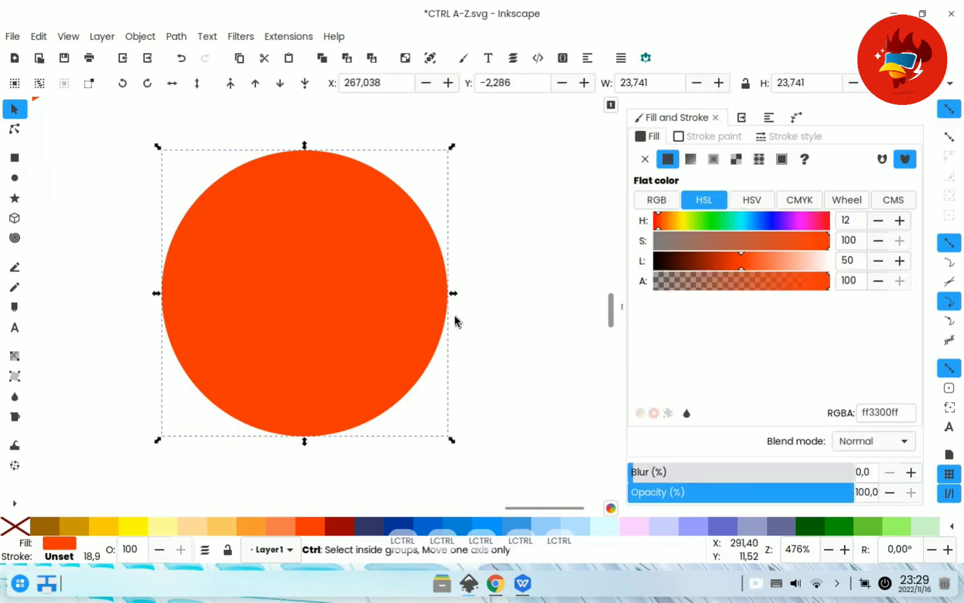
key(ctrl+l)
key(ctrl+l)
key(ctrl+l)
key(ctrl+l)
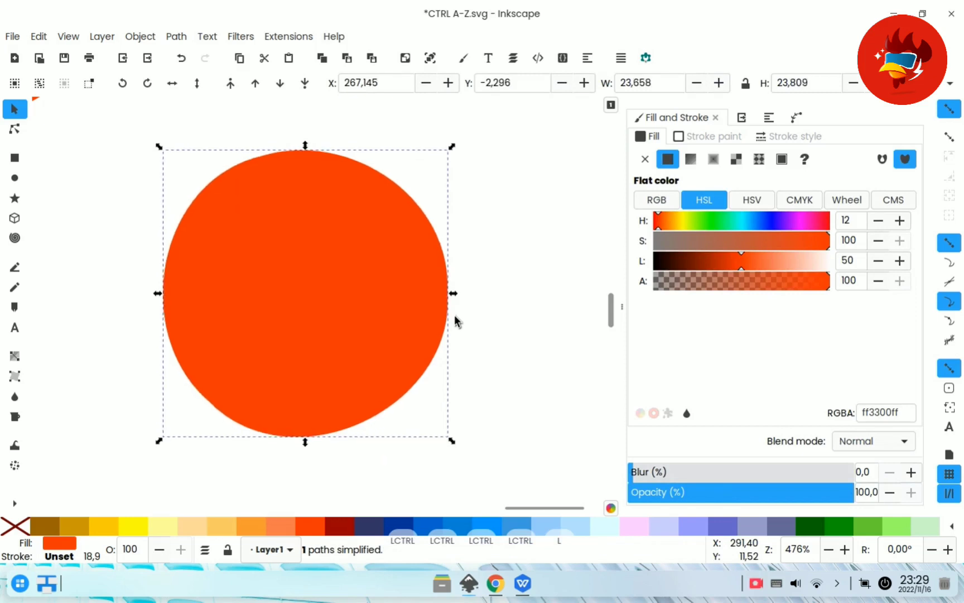
key(ctrl+l)
key(ctrl+l)
key(ctrl+l)
key(ctrl+l)
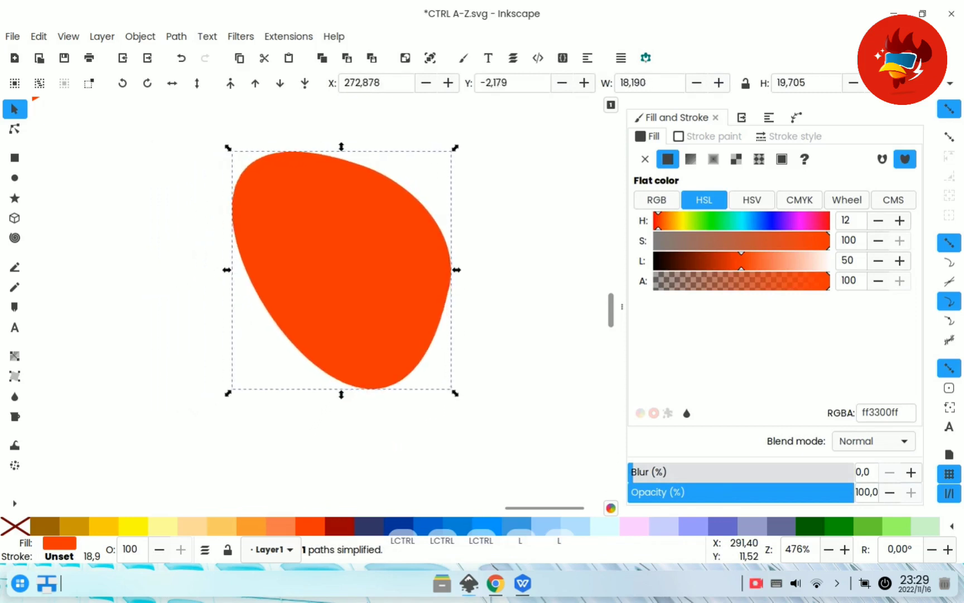
key(ctrl+l)
key(ctrl+l)
key(ctrl+l)
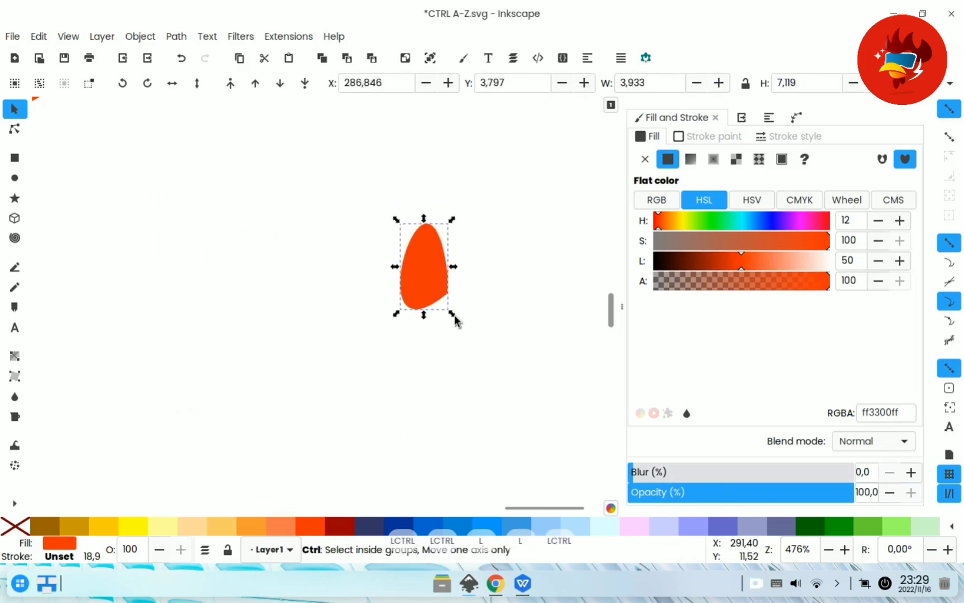
Step: Move the light blue highlight bar down to the Ctrl + N row and deselect it
scroll(455, 321, down, 6)
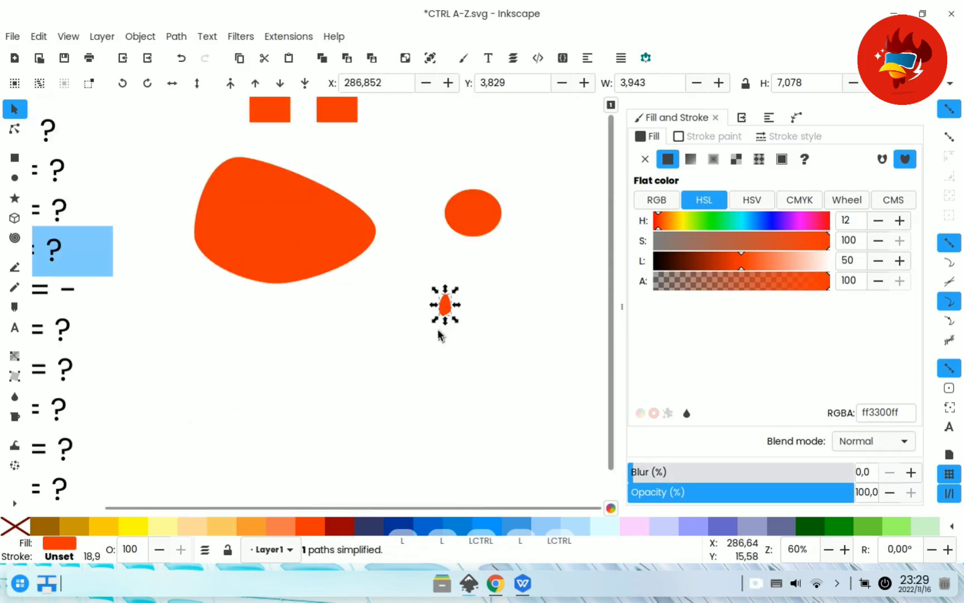
key(space)
ctrl+scroll(304, 308, up, 1)
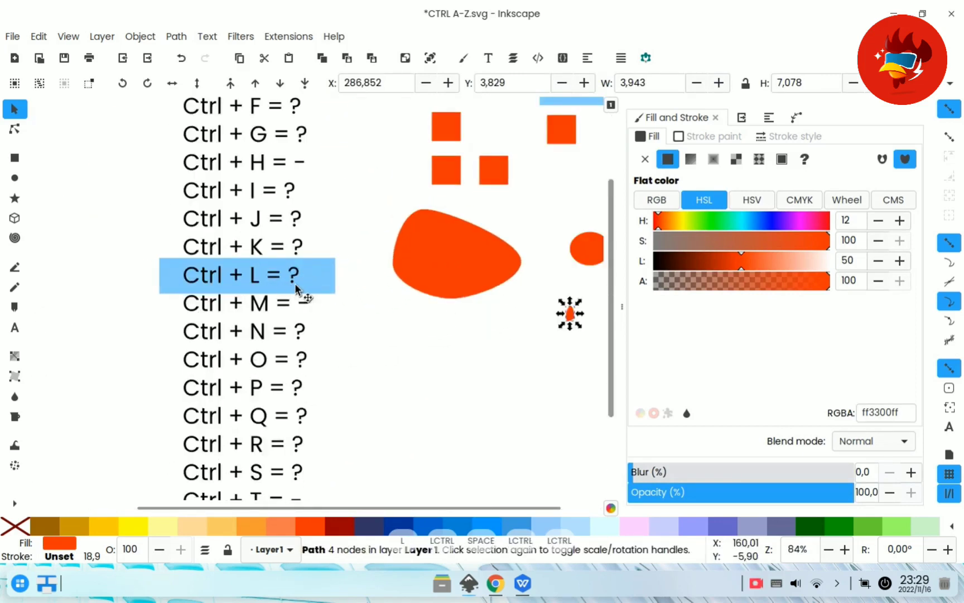
click(318, 276)
drag(321, 274, 337, 330)
click(405, 349)
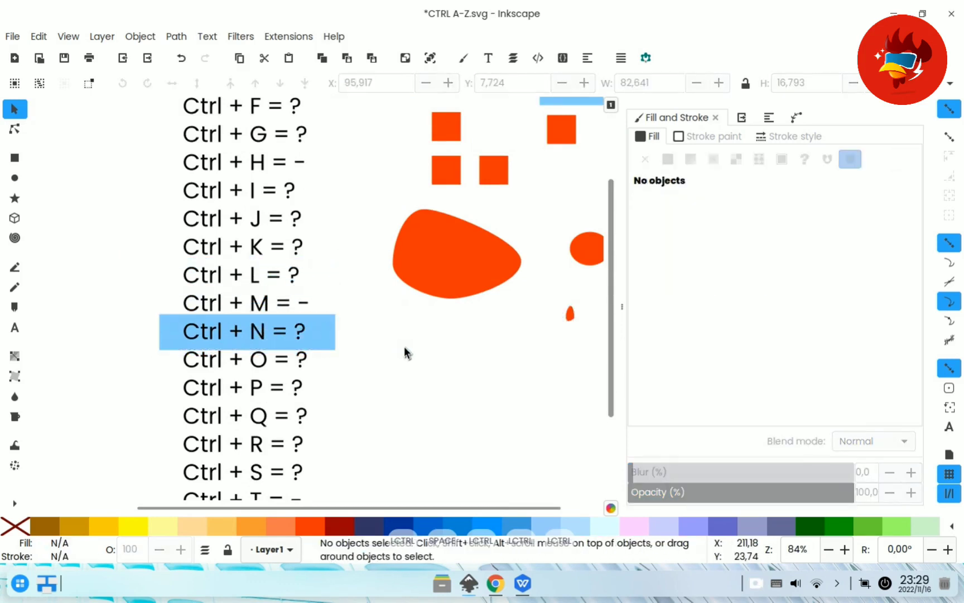
Step: Create a new blank document, and close it to return to the shortcut list
key(ctrl)
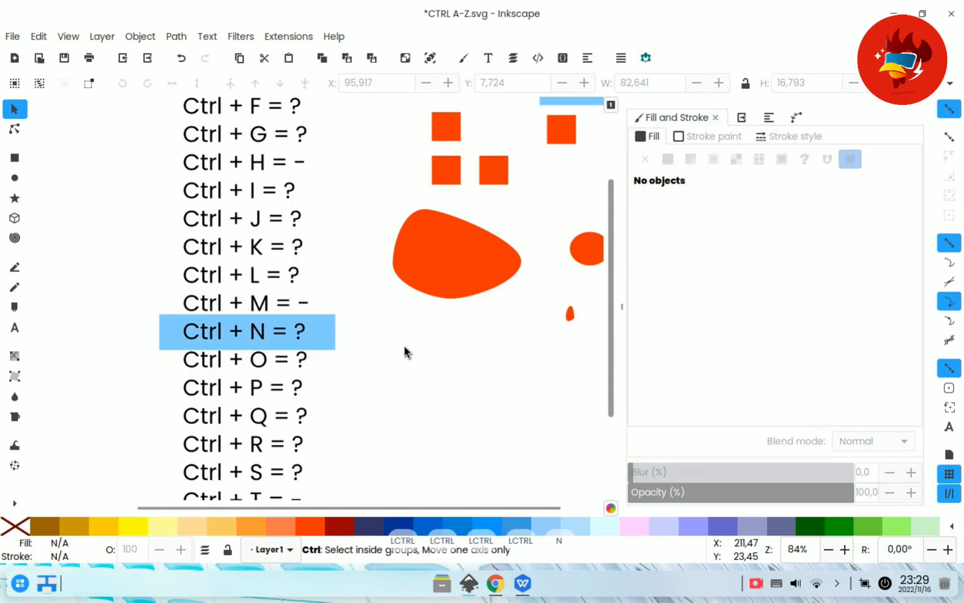
key(ctrl+n)
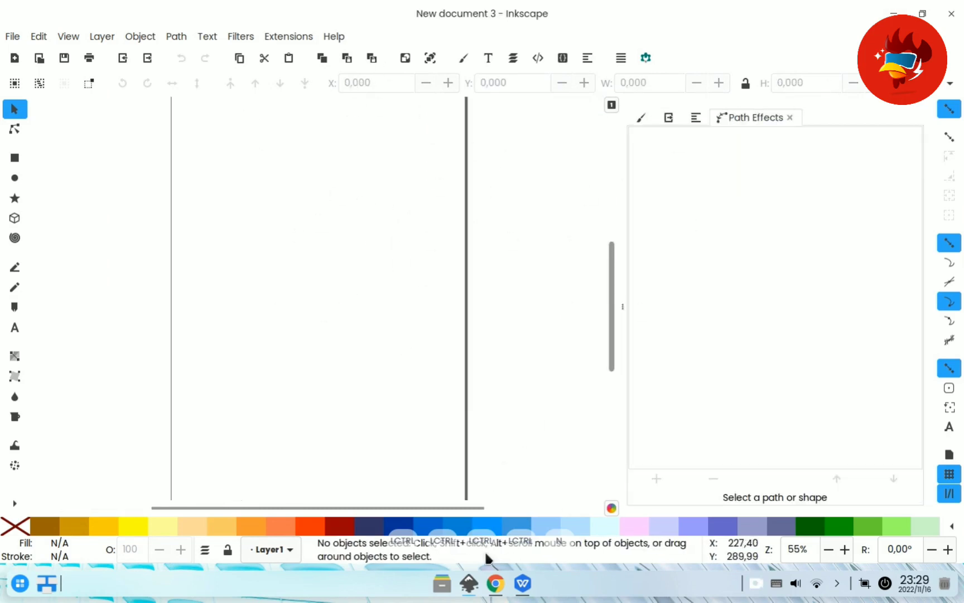
click(957, 4)
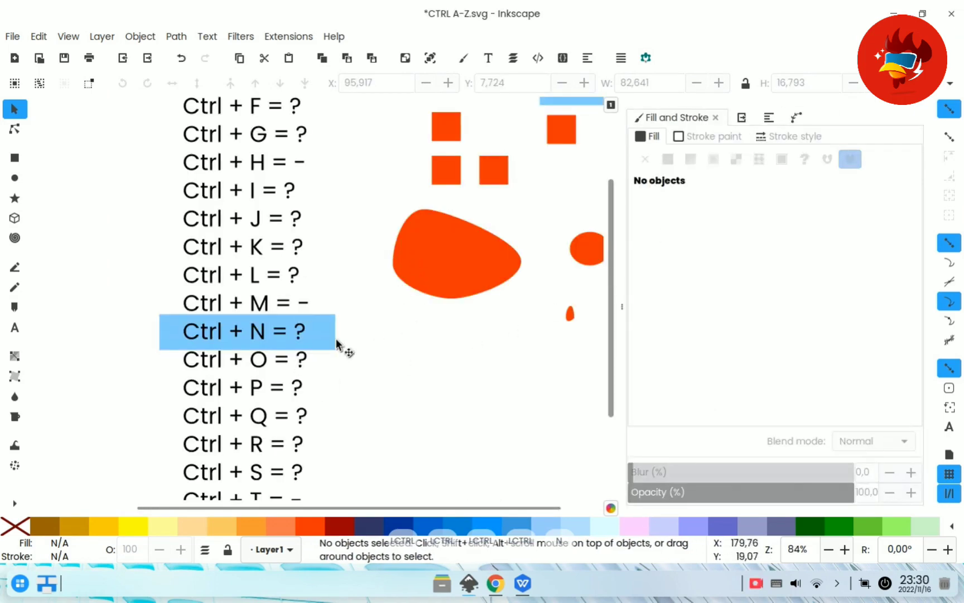
Step: Move the light blue highlight bar to the Ctrl + O row, and bring up the file opening dialog and cancel it
drag(327, 336, 332, 361)
click(375, 365)
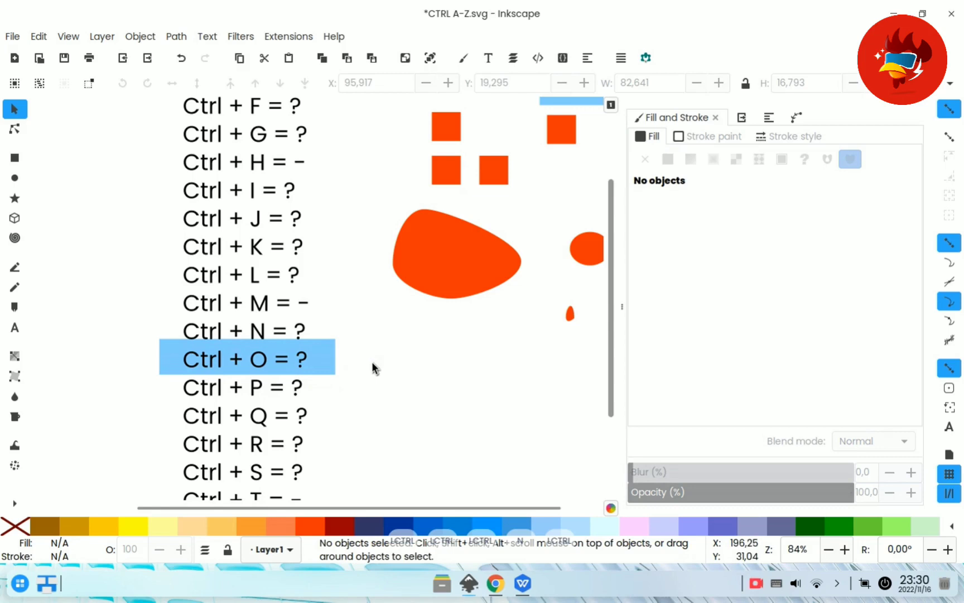
key(ctrl+o)
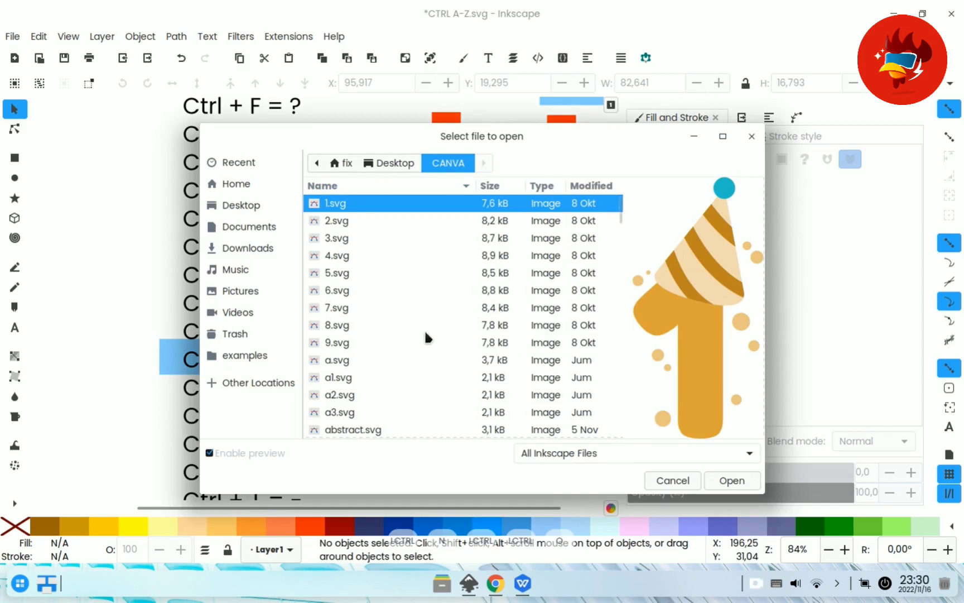
click(679, 484)
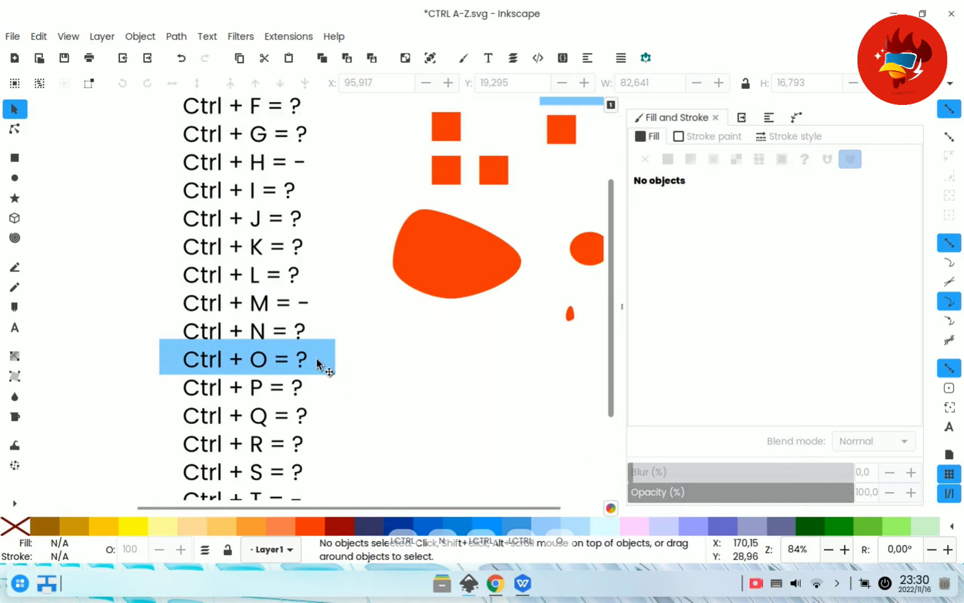
Step: Move the light blue highlight bar to the Ctrl + P row, and bring up the Print dialog and close it
key(ctrl)
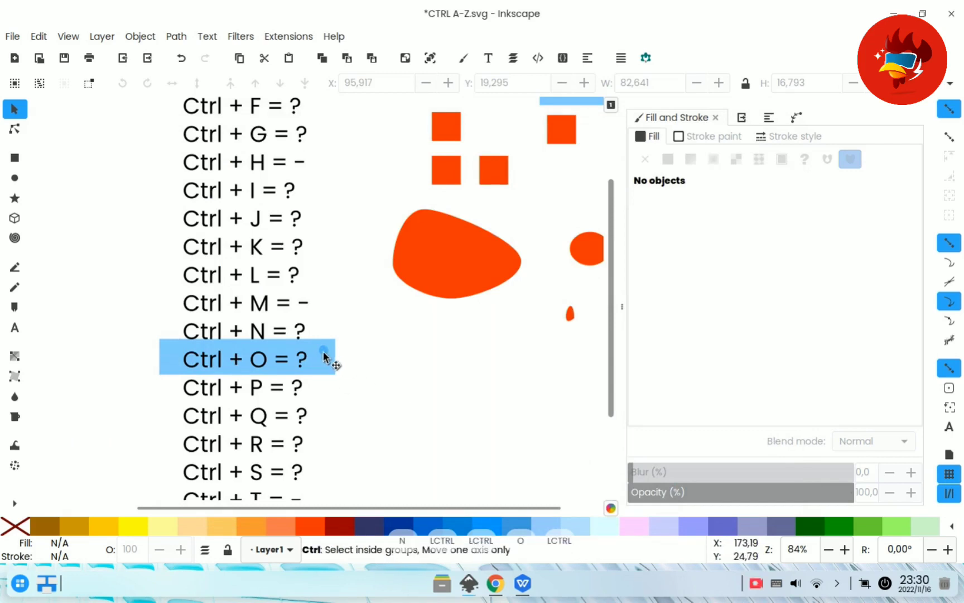
drag(326, 356, 323, 385)
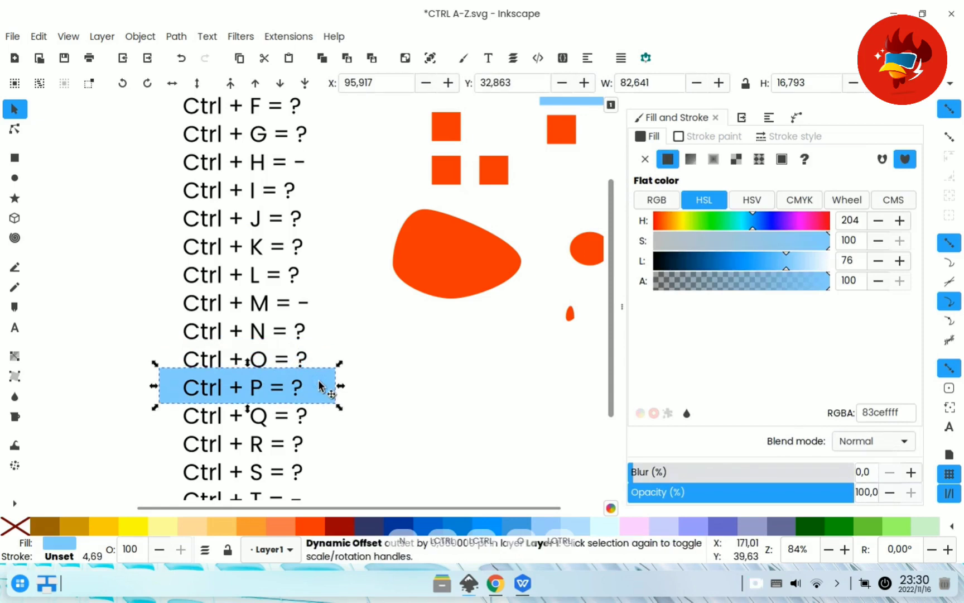
key(ctrl+p)
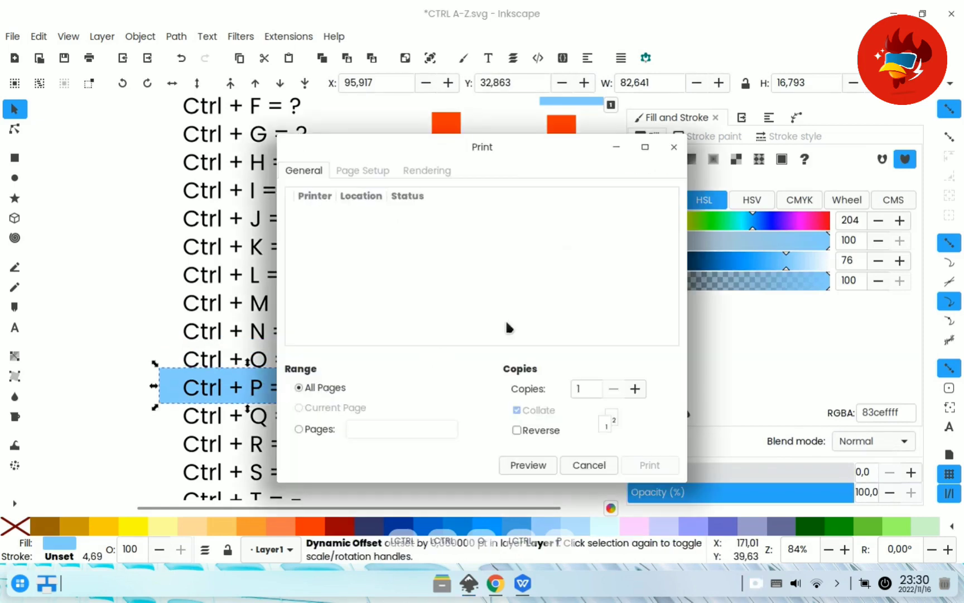
click(674, 147)
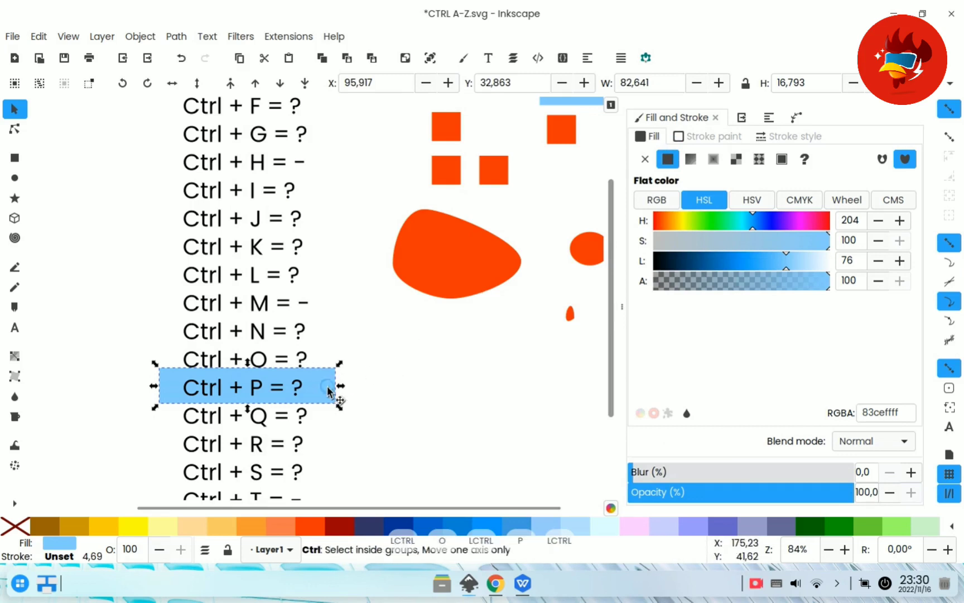
Step: Move the light blue highlight bar down to the Ctrl + Q row and deselect it
drag(327, 384, 325, 416)
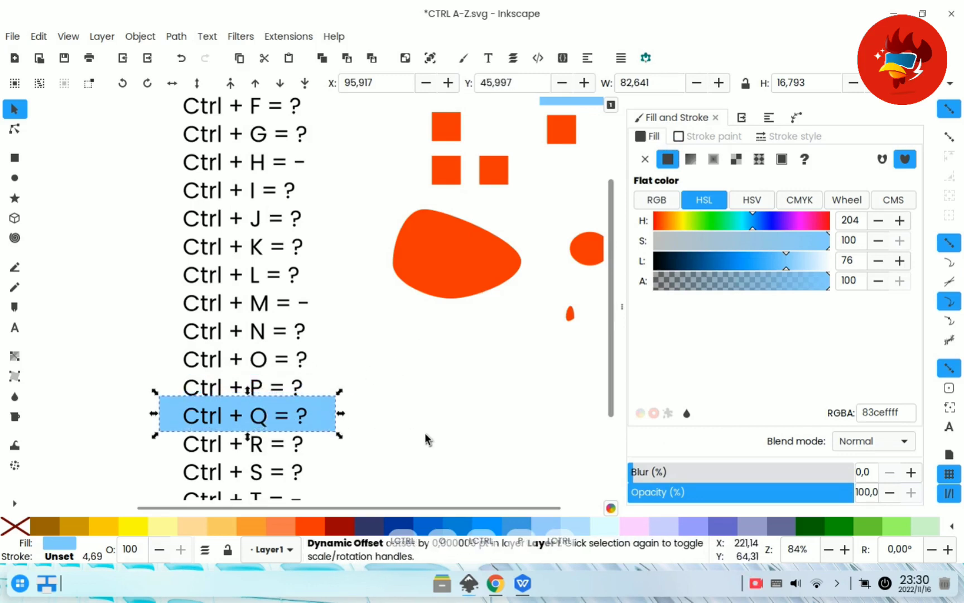
click(425, 434)
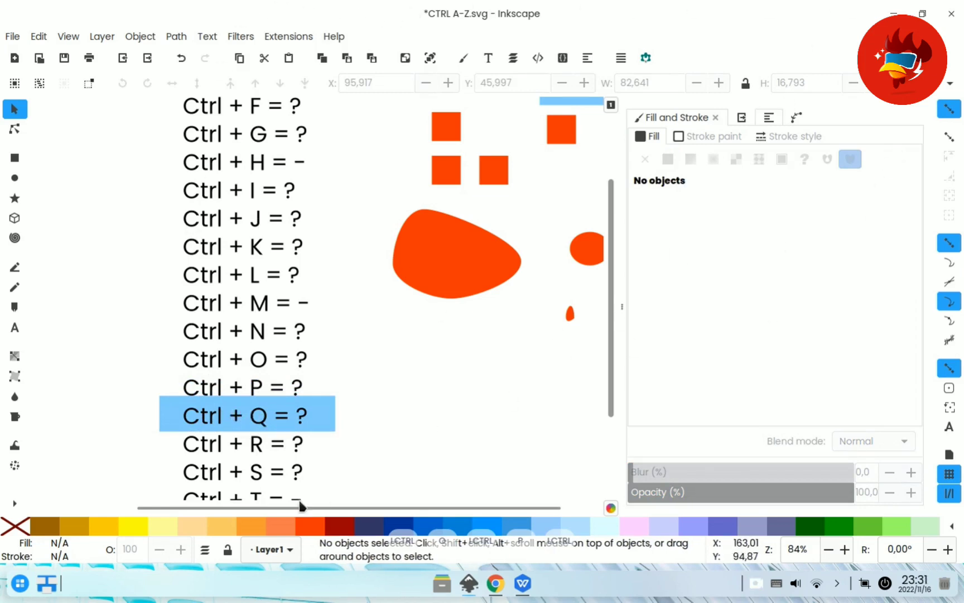
Step: Move the light blue highlight bar down to the Ctrl + R row and show the canvas rulers
scroll(338, 358, down, 2)
drag(337, 359, 334, 387)
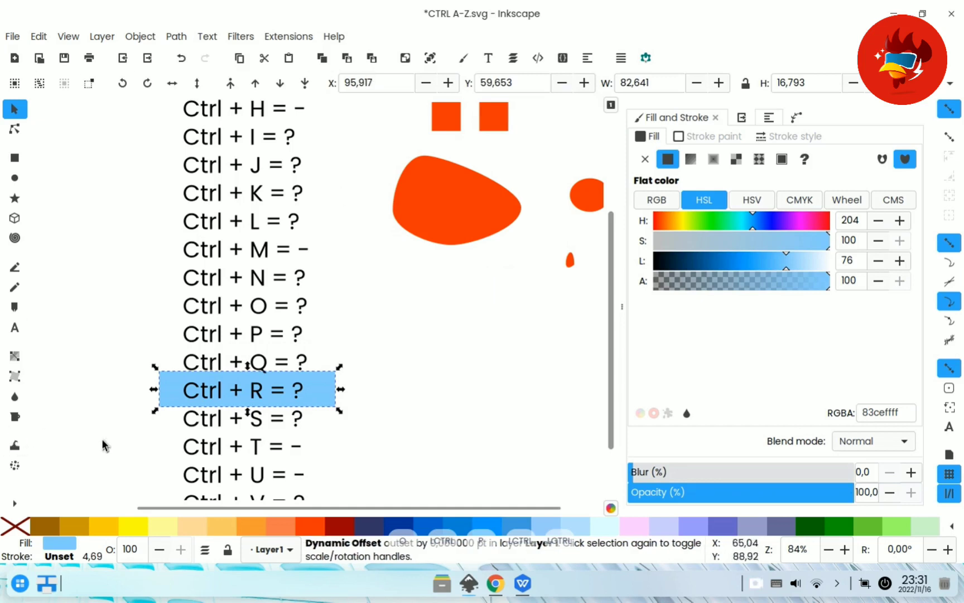
key(ctrl)
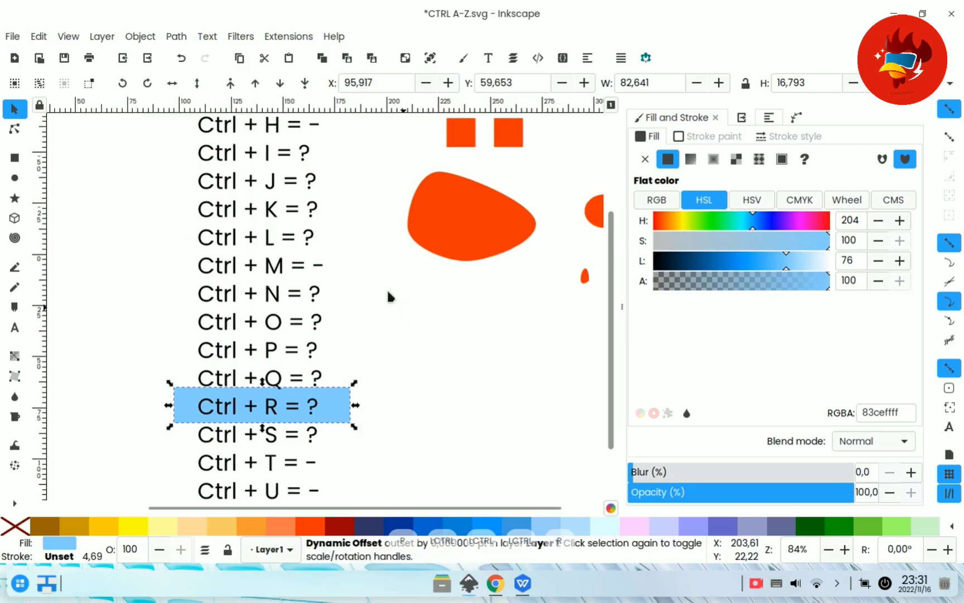
Step: Toggle the canvas rulers and move the light blue highlight bar down to the Ctrl + S row
key(ctrl+r)
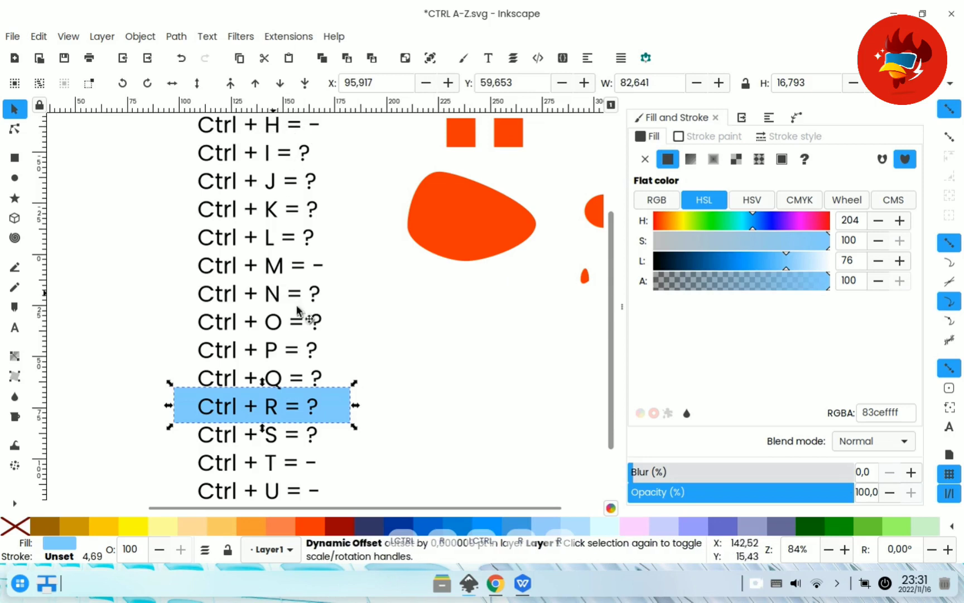
scroll(324, 329, down, 4)
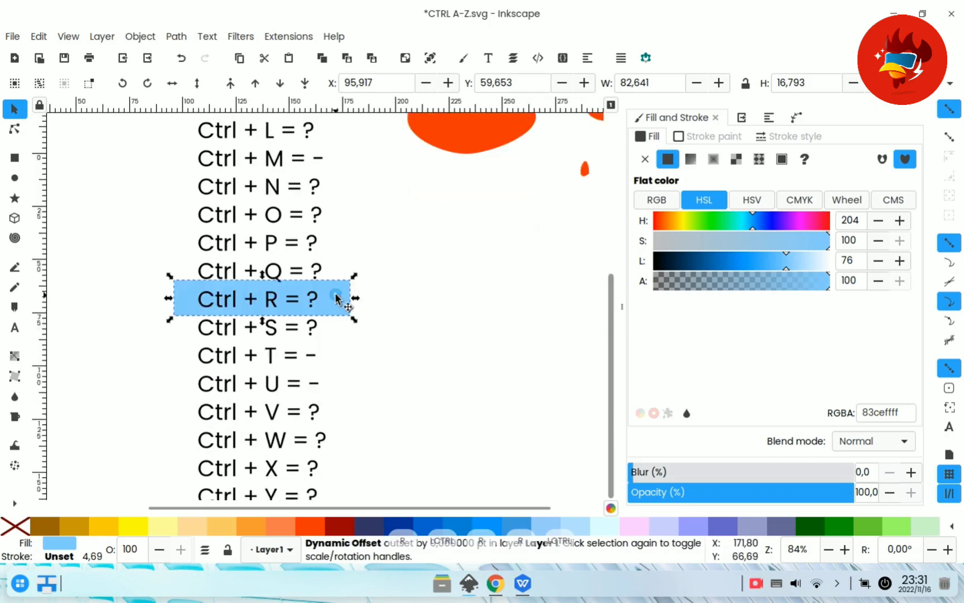
drag(338, 300, 335, 325)
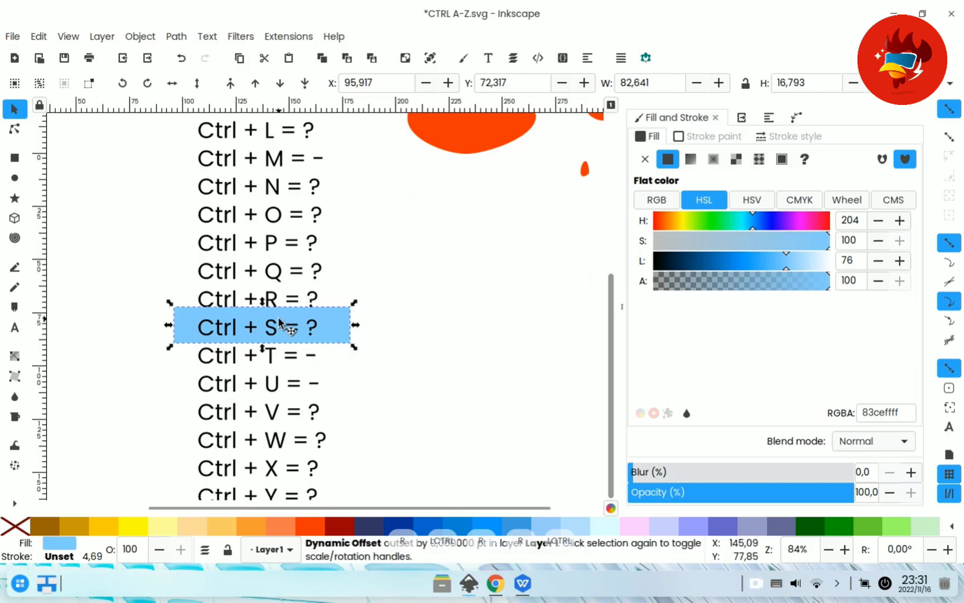
Step: Deselect the highlight bar and save the document
click(491, 385)
key(ctrl+s)
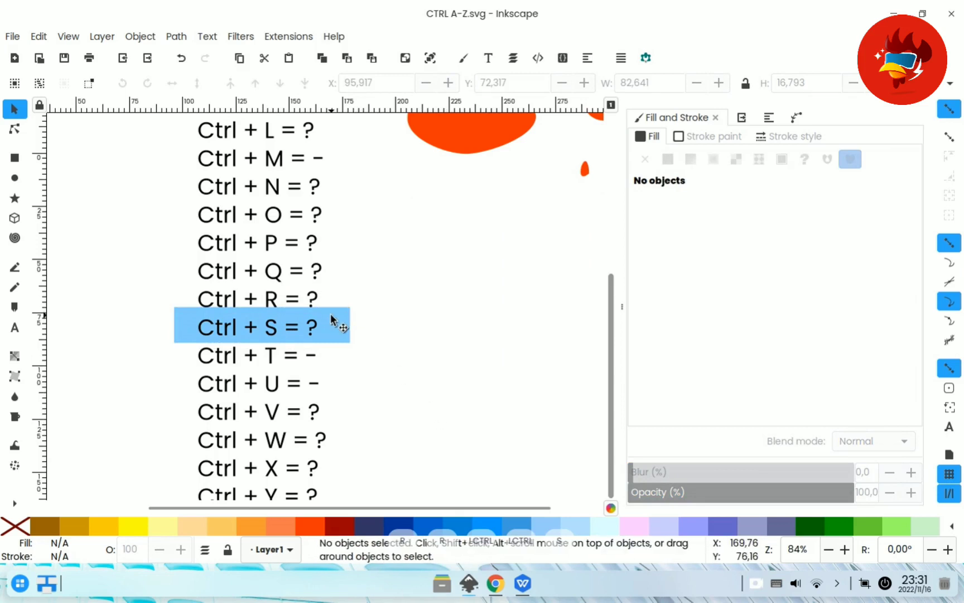
Step: Move the light blue highlight bar to the Ctrl + V row and on to the Ctrl + W row, leaving it deselected
drag(331, 313, 340, 412)
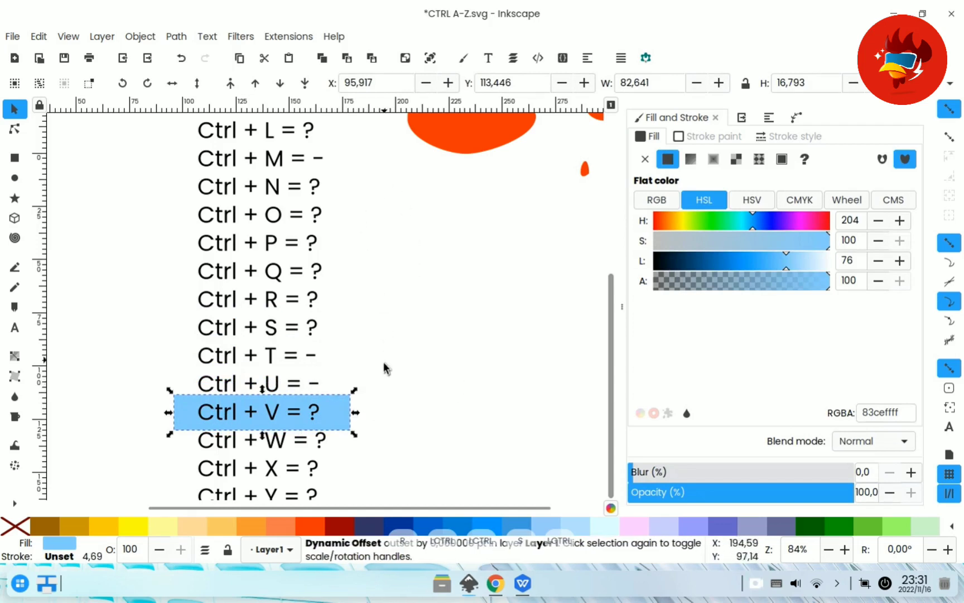
scroll(314, 347, down, 2)
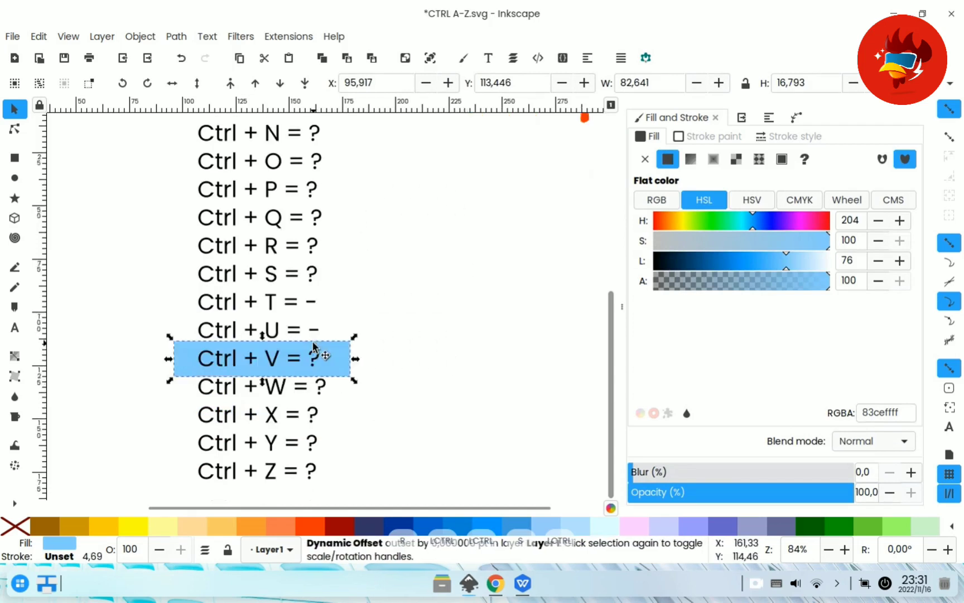
drag(340, 355, 339, 385)
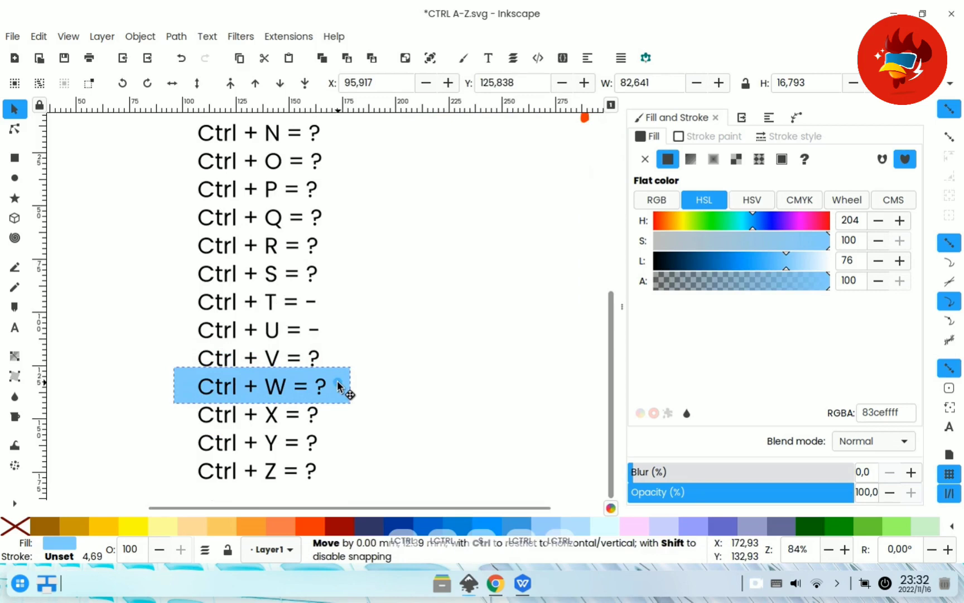
click(399, 369)
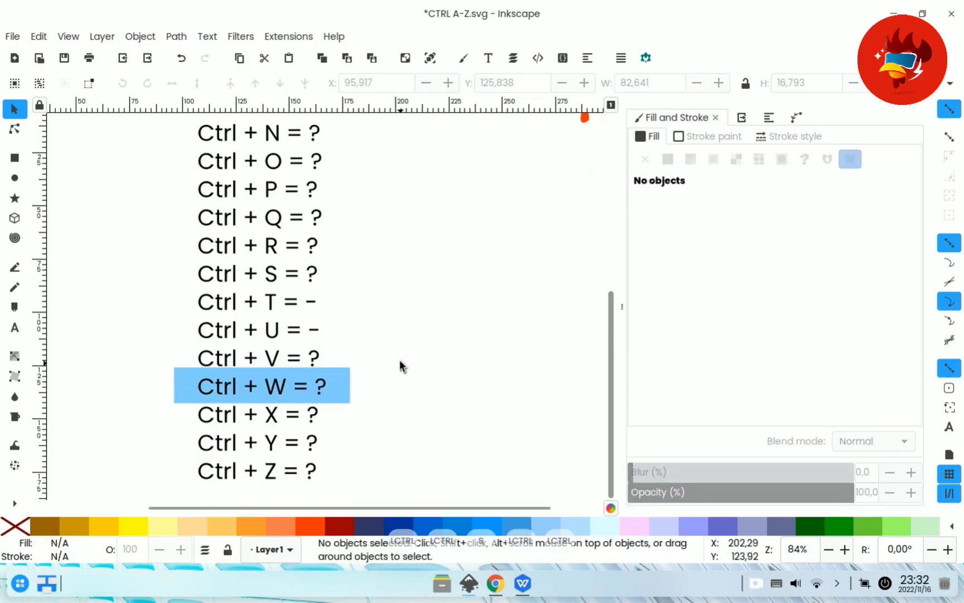
Step: Create a new document, pull its window down off full screen over the original drawing, and close it
scroll(401, 364, up, 2)
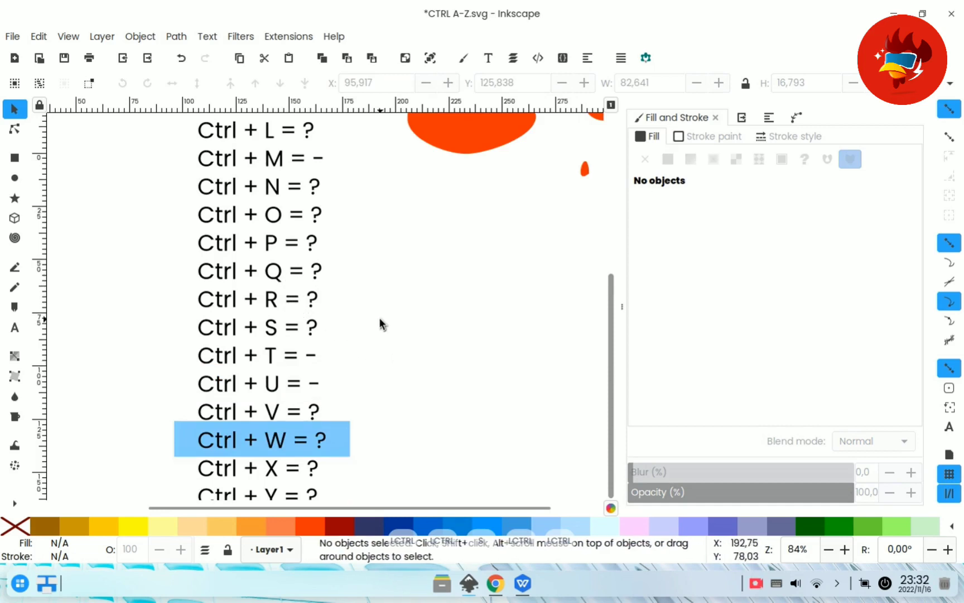
key(ctrl+n)
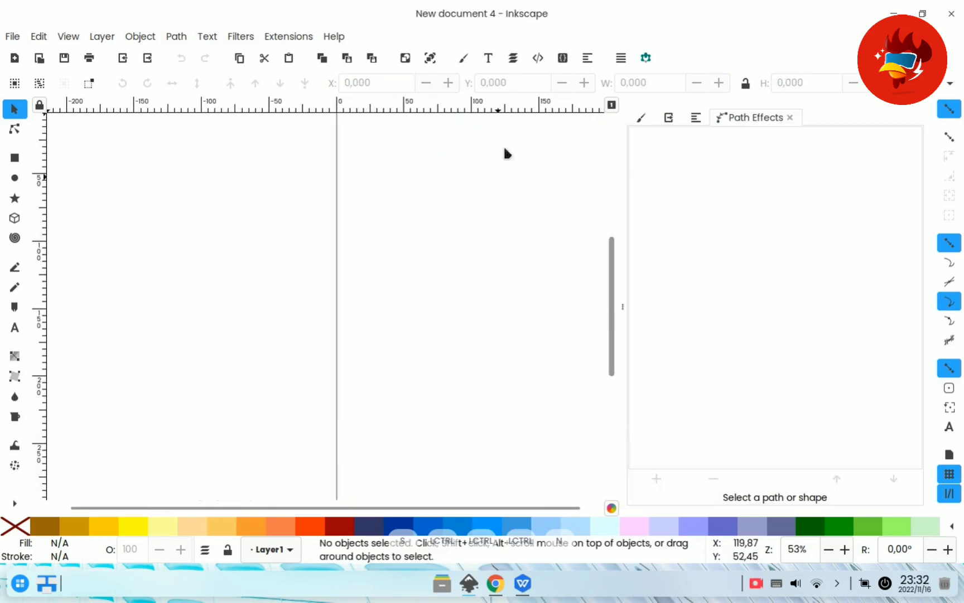
drag(551, 10, 495, 199)
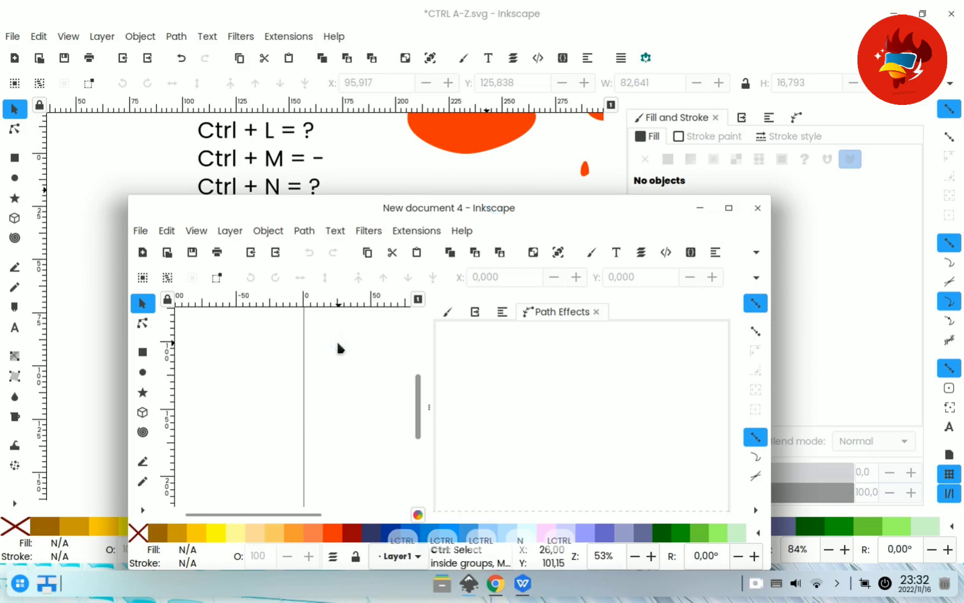
key(ctrl+w)
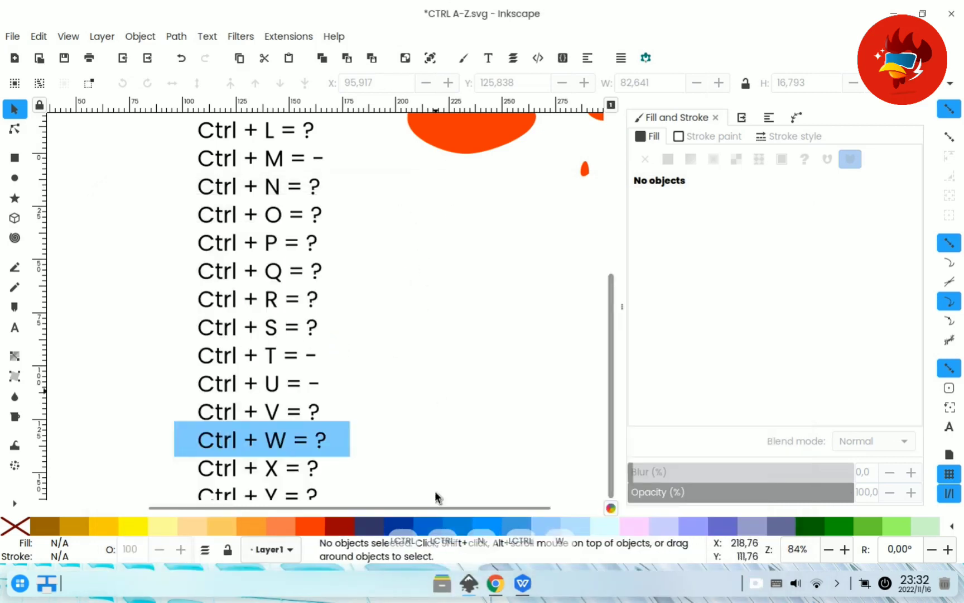
Step: Move the light blue highlight bar down to the Ctrl + X row and deselect it
scroll(432, 343, down, 4)
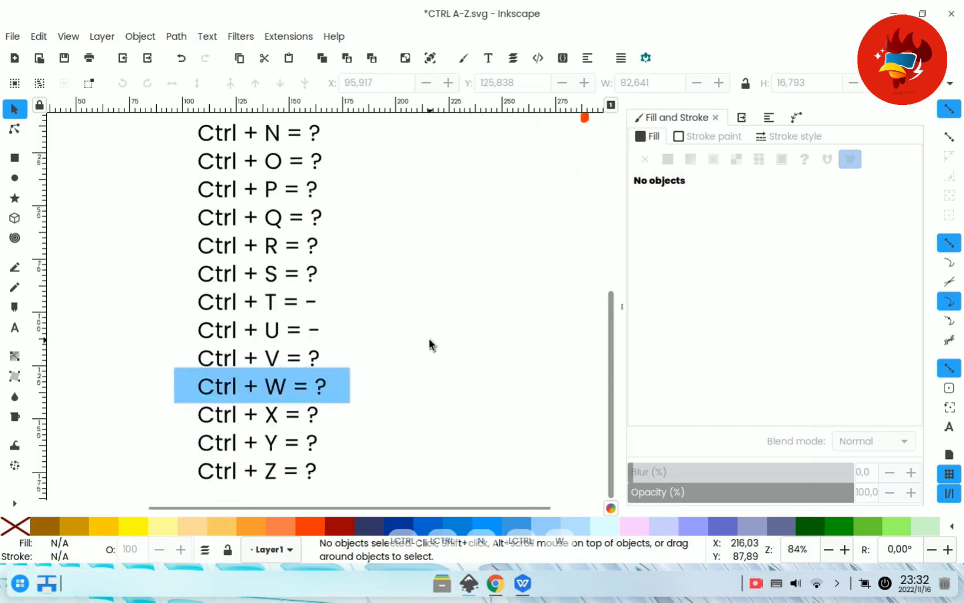
click(347, 334)
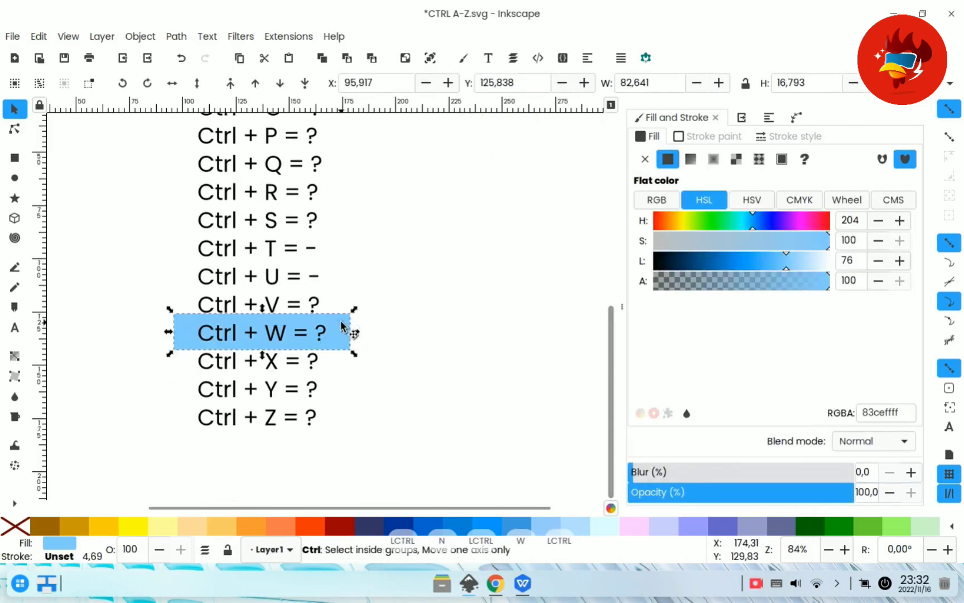
drag(349, 333, 345, 362)
click(437, 342)
Step: Cut the large orange rounded shape and paste it lower on the canvas, beside the Ctrl + Q to Ctrl + T rows
key(space)
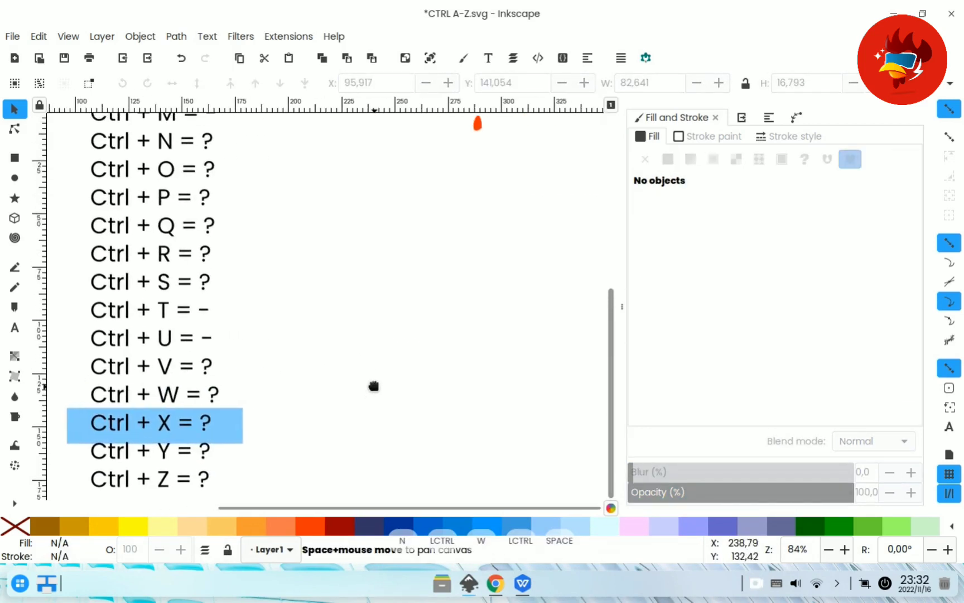
scroll(484, 185, up, 4)
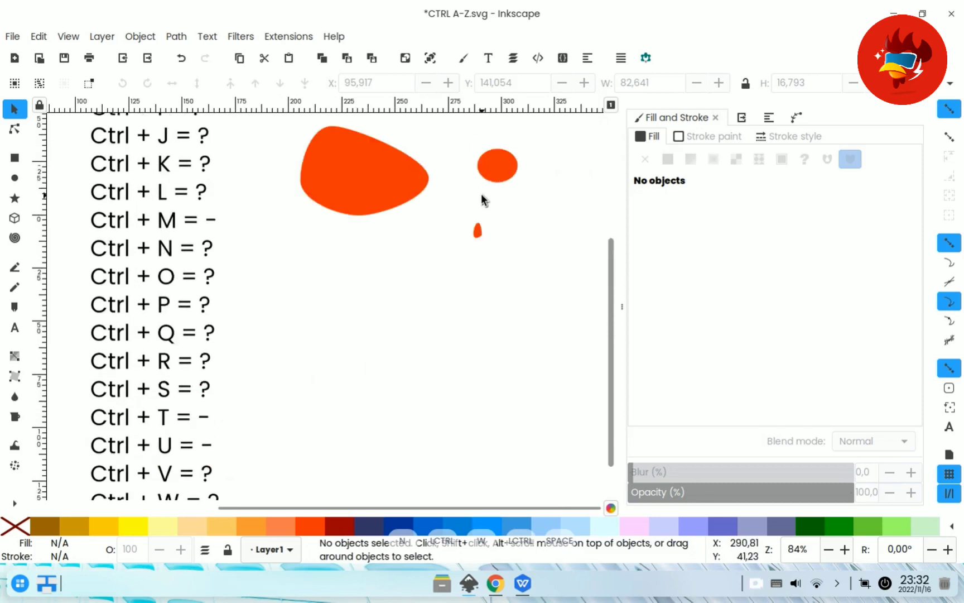
click(397, 162)
key(ctrl)
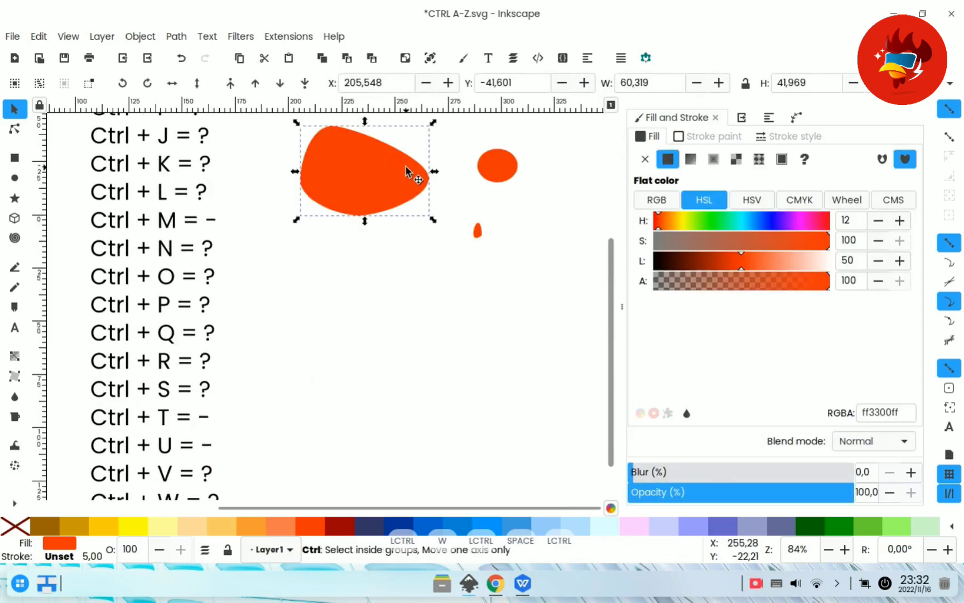
key(ctrl+x)
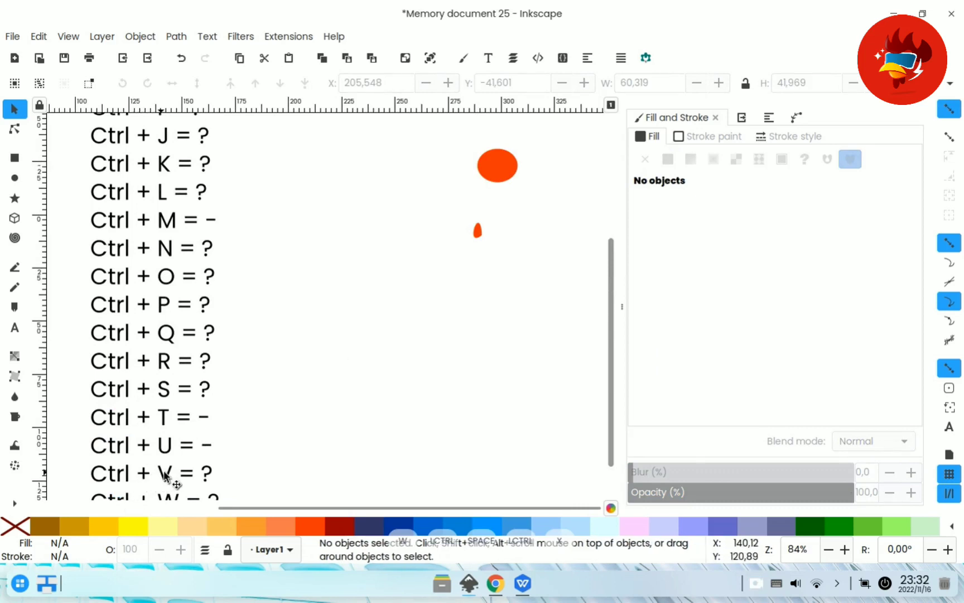
key(ctrl+v)
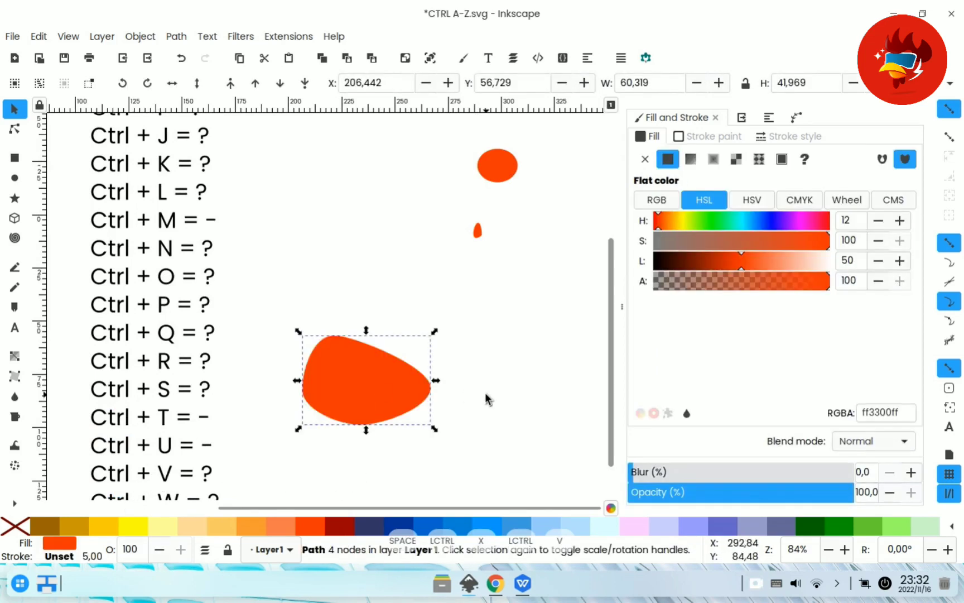
Step: Move the light blue highlight bar down to the Ctrl + Y row and deselect it
scroll(470, 371, down, 4)
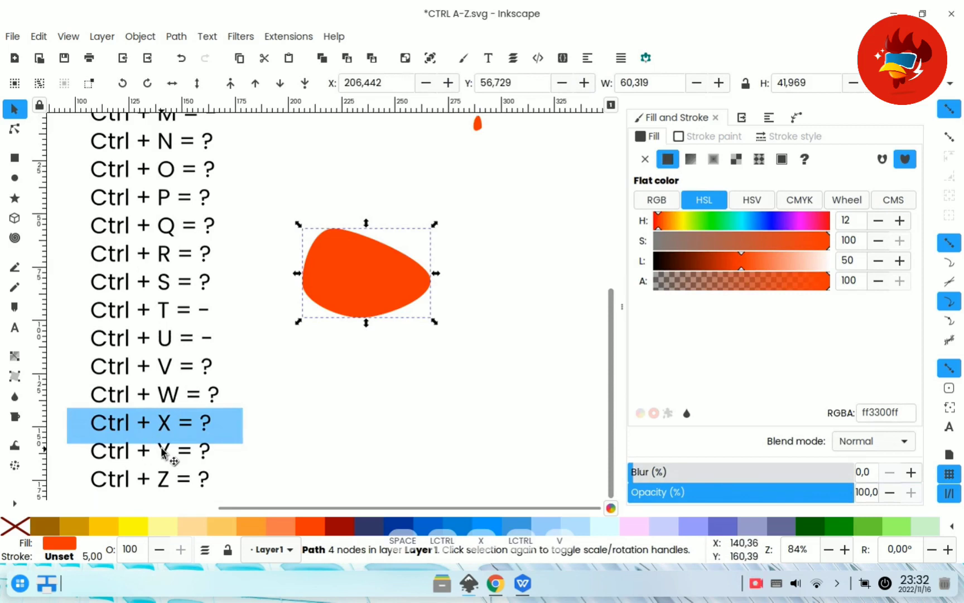
key(ctrl)
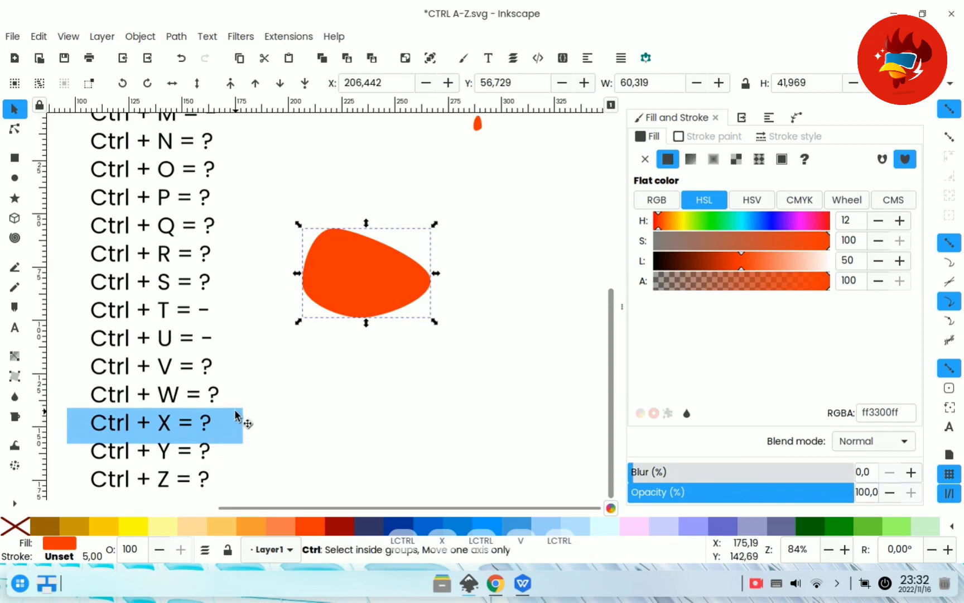
drag(232, 413, 232, 444)
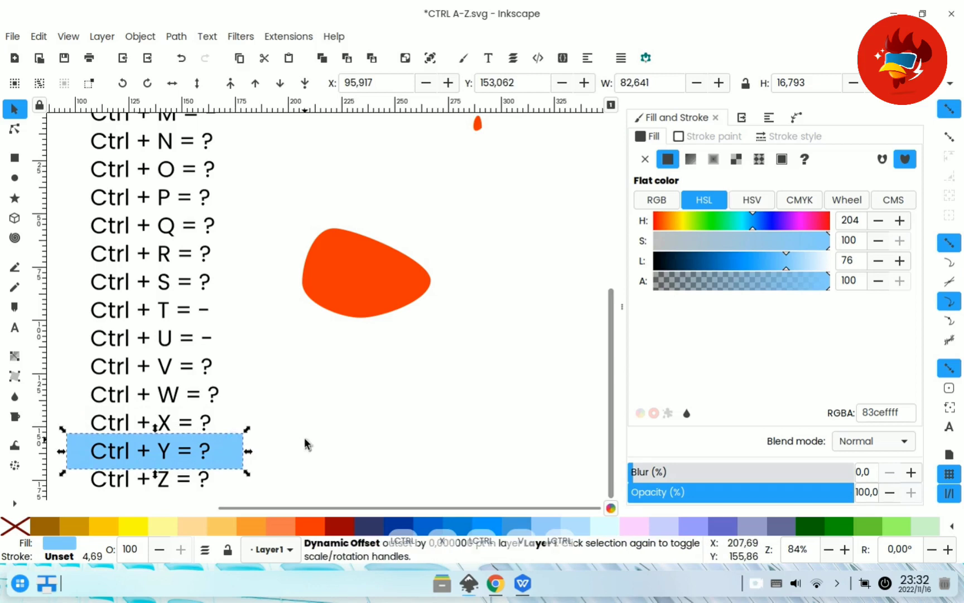
click(330, 325)
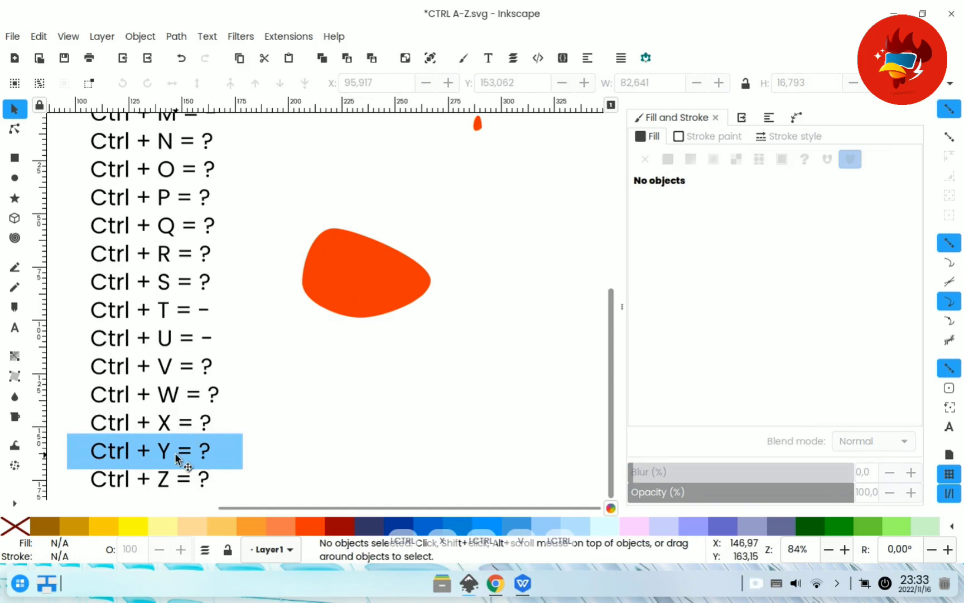
Step: Fill the large orange rounded shape with blue 0099ffff, and undo and redo the colour change
click(367, 291)
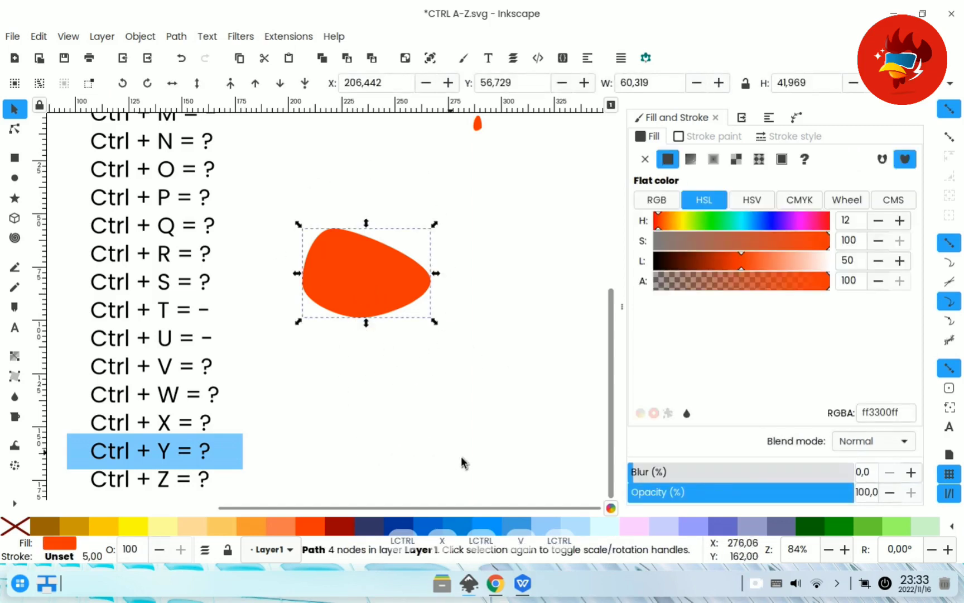
click(496, 524)
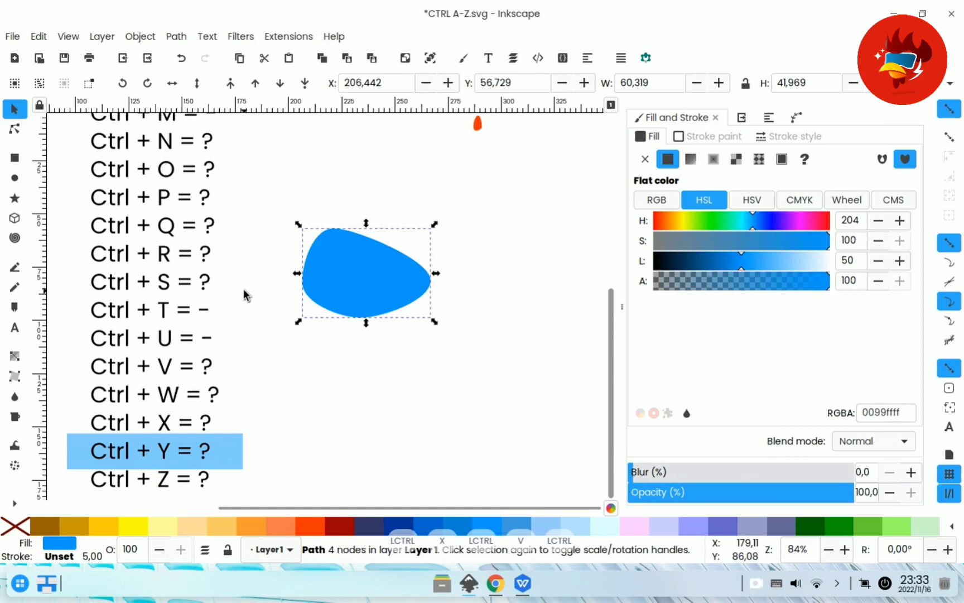
key(ctrl)
key(ctrl+z)
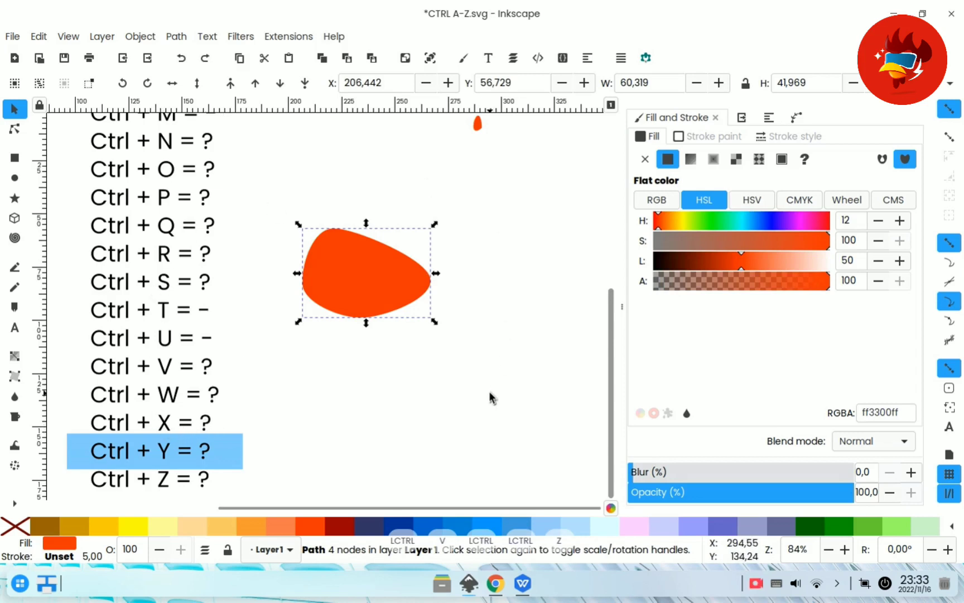
key(ctrl)
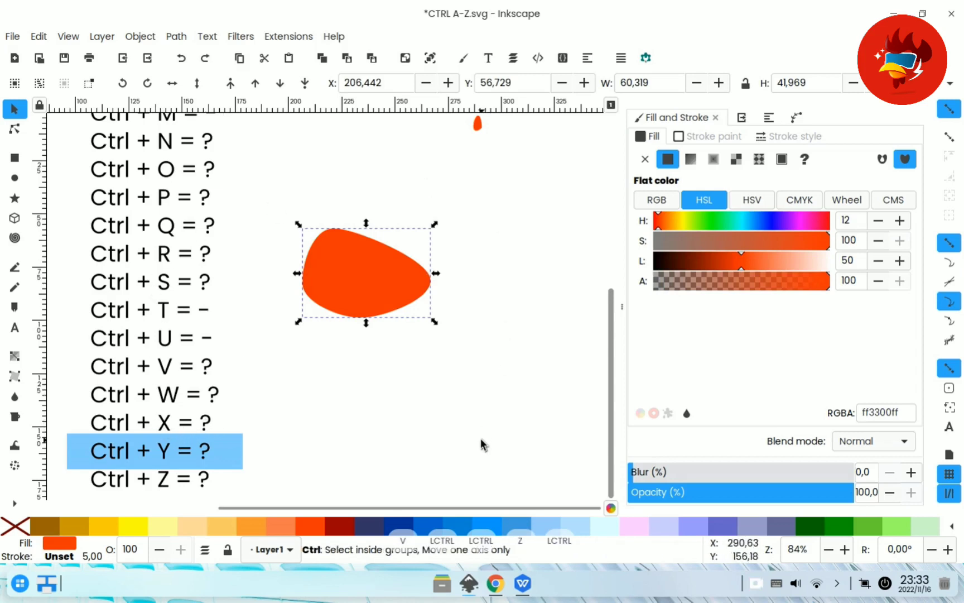
key(ctrl+y)
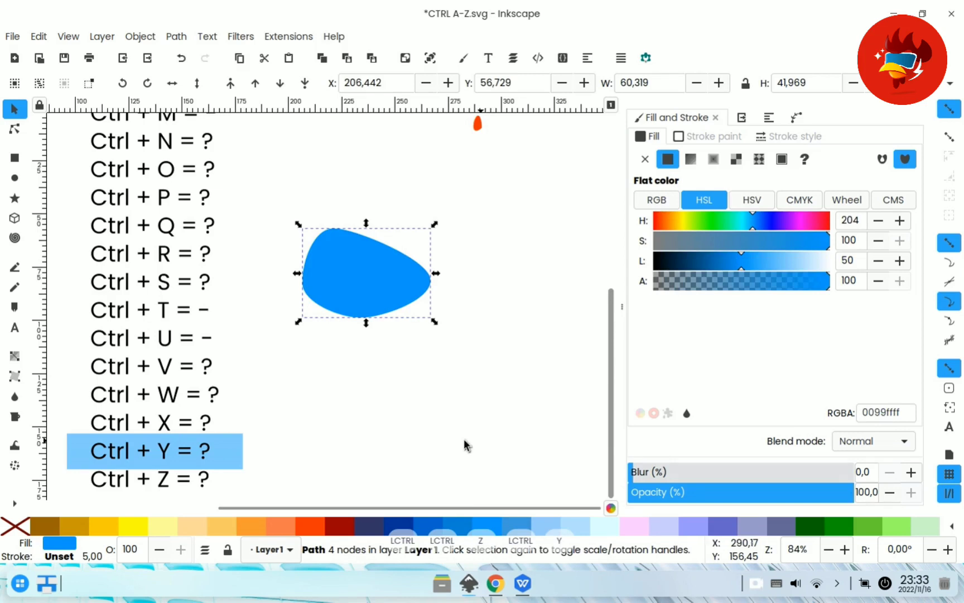
Step: Move the light blue highlight bar down to the Ctrl + Z row and draw a circle of about 14.9 mm radius below the blue shape
drag(230, 444, 233, 466)
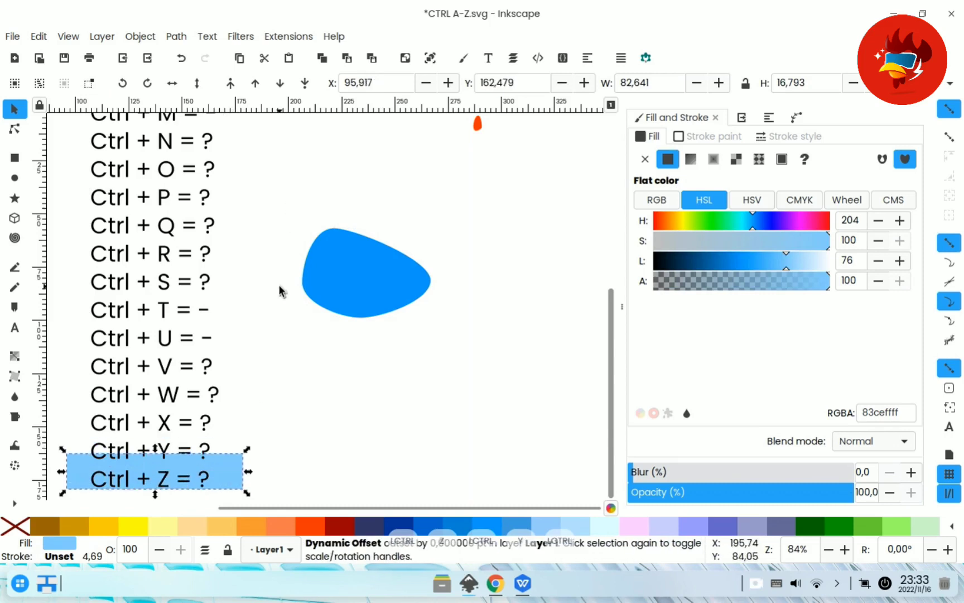
click(350, 282)
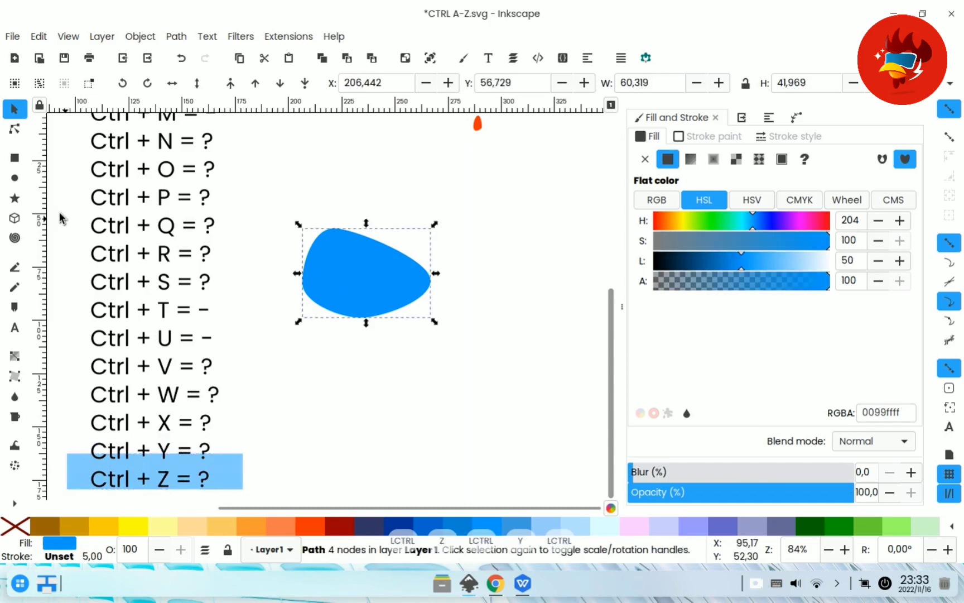
click(15, 178)
key(ctrl)
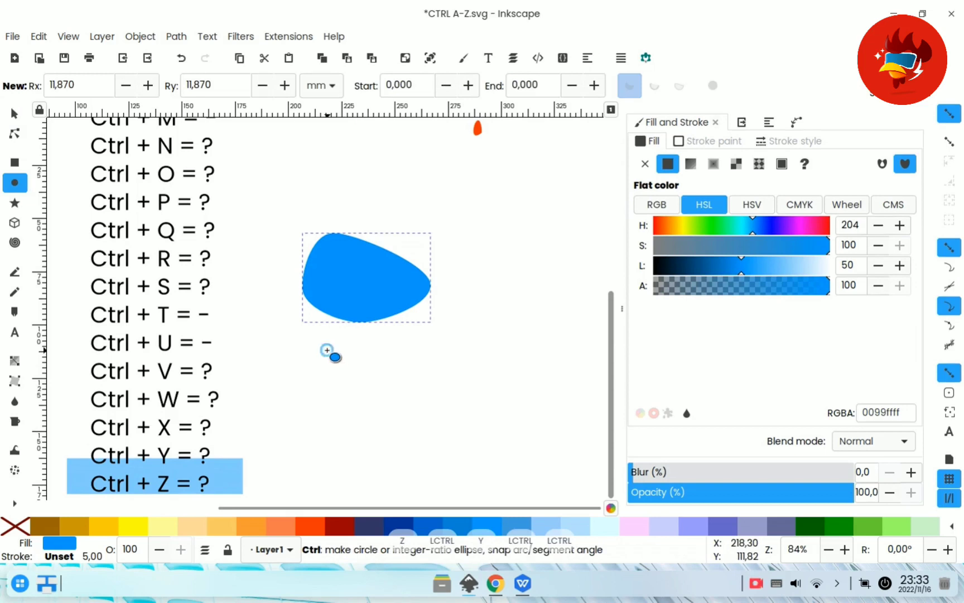
drag(327, 350, 390, 430)
Step: Undo the creation of the blue circle and redo it
key(ctrl)
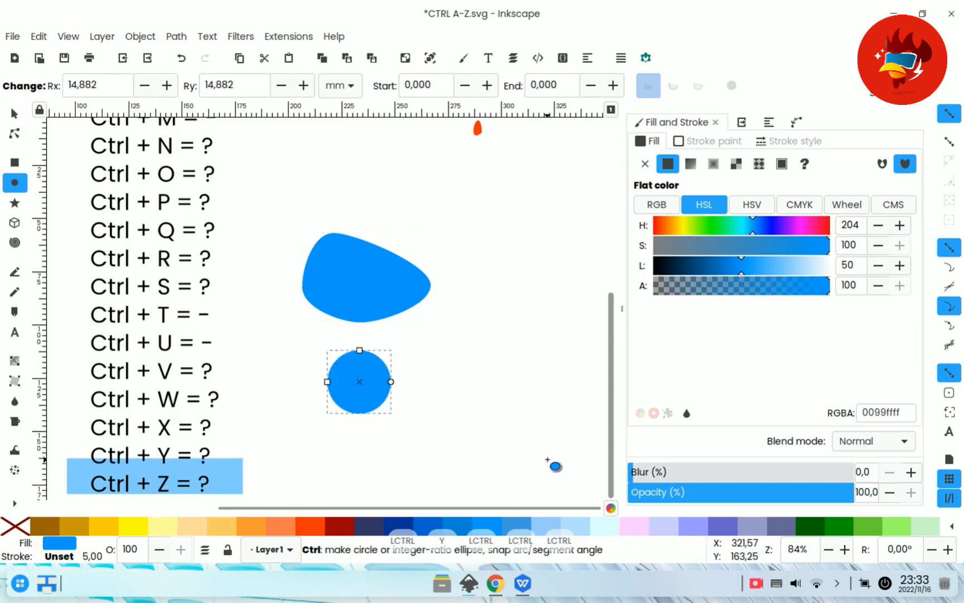
key(ctrl+z)
key(ctrl)
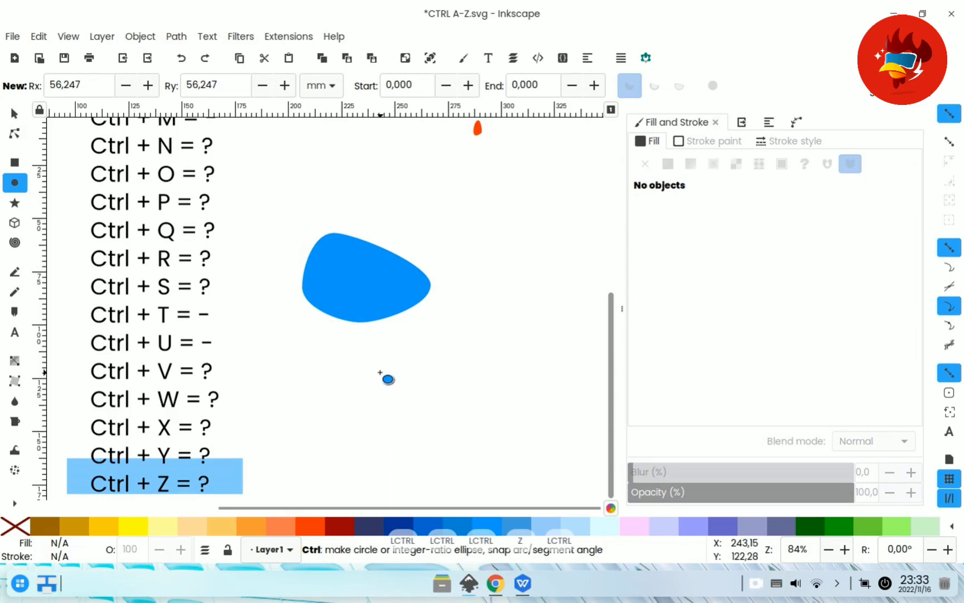
key(ctrl+y)
click(349, 392)
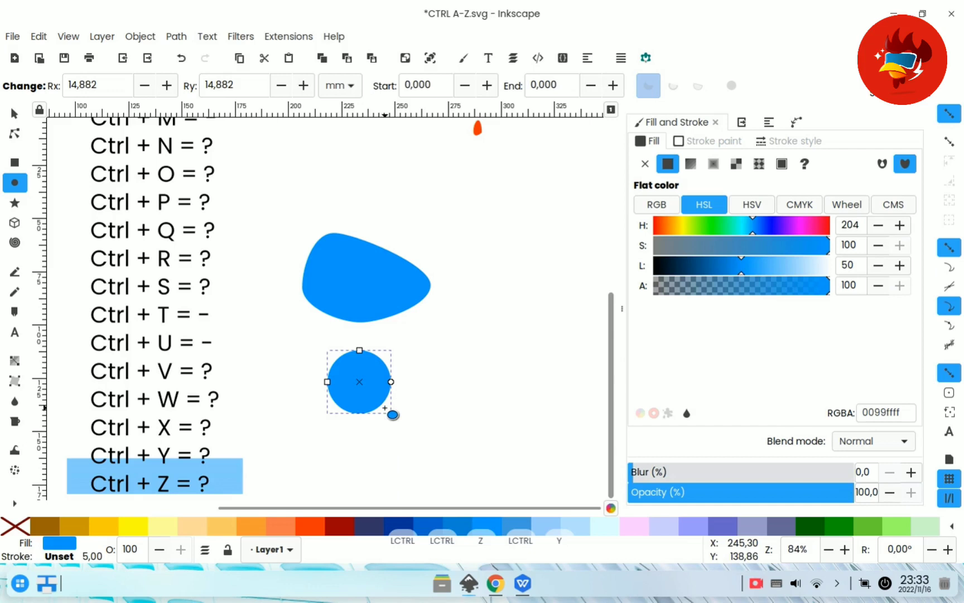
scroll(393, 414, up, 15)
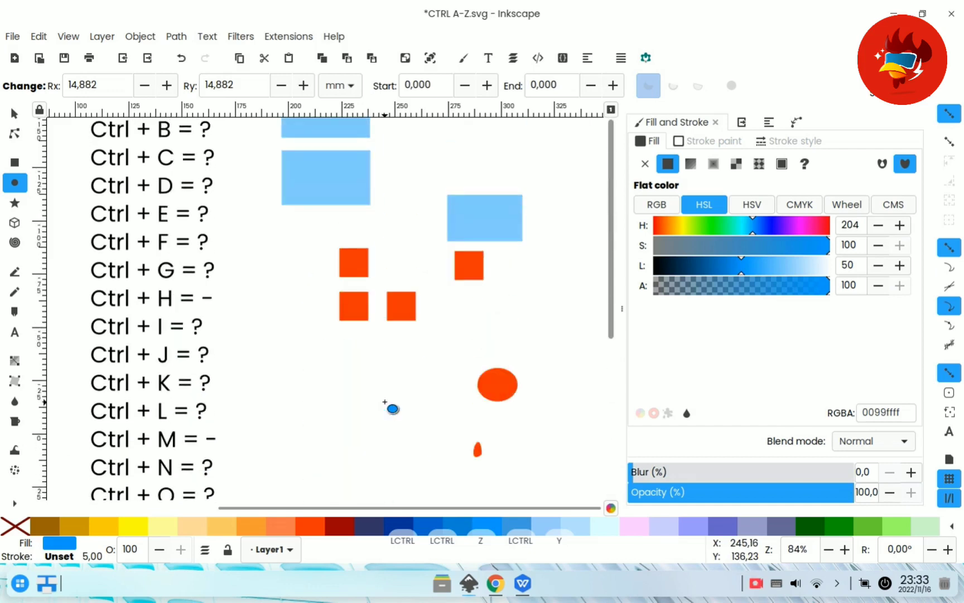
scroll(221, 235, down, 2)
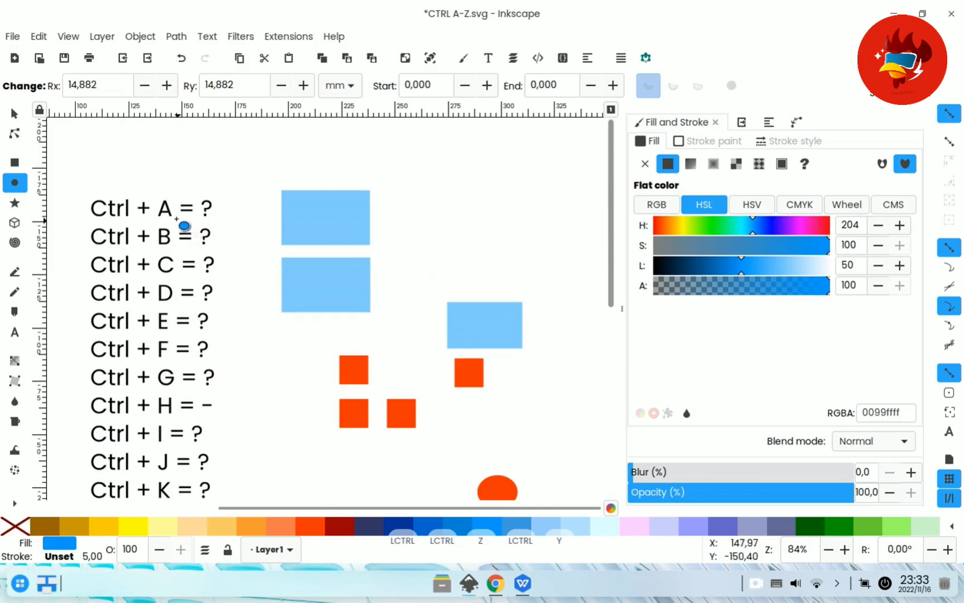
scroll(178, 219, down, 4)
scroll(182, 224, down, 6)
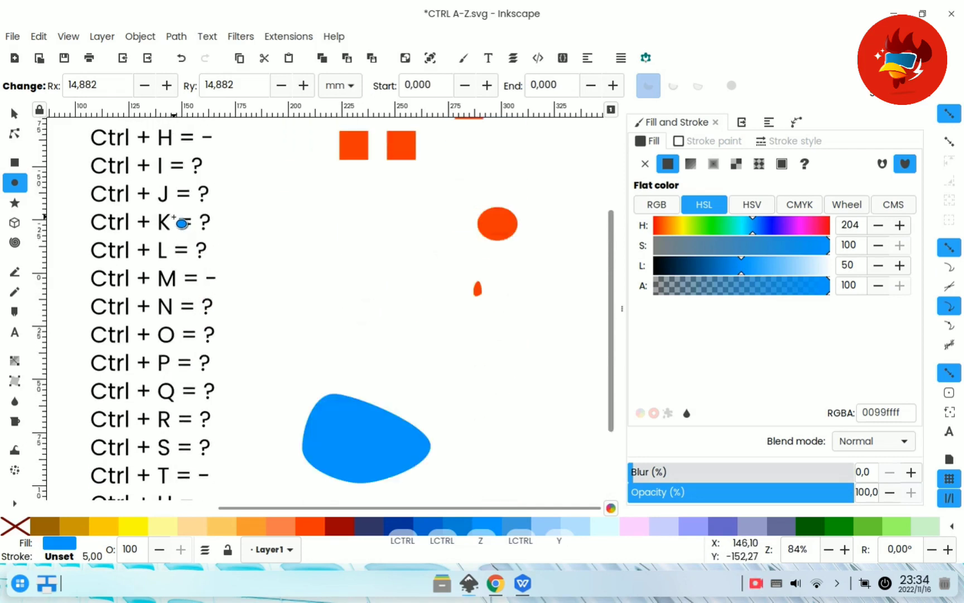